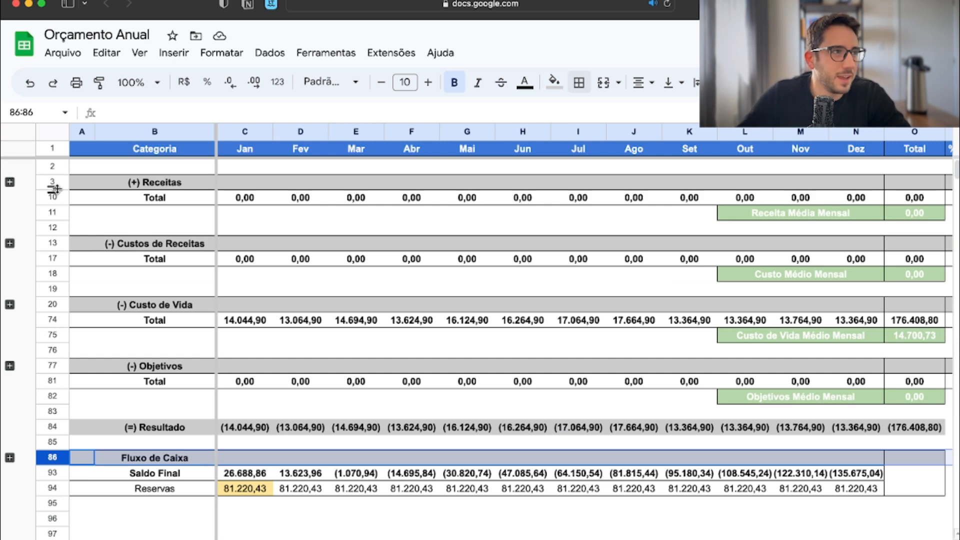
Step: Go through the budget's section rows from Receitas, Custos de Receitas, Custo de Vida and Objetivos down to Resultado
click(138, 184)
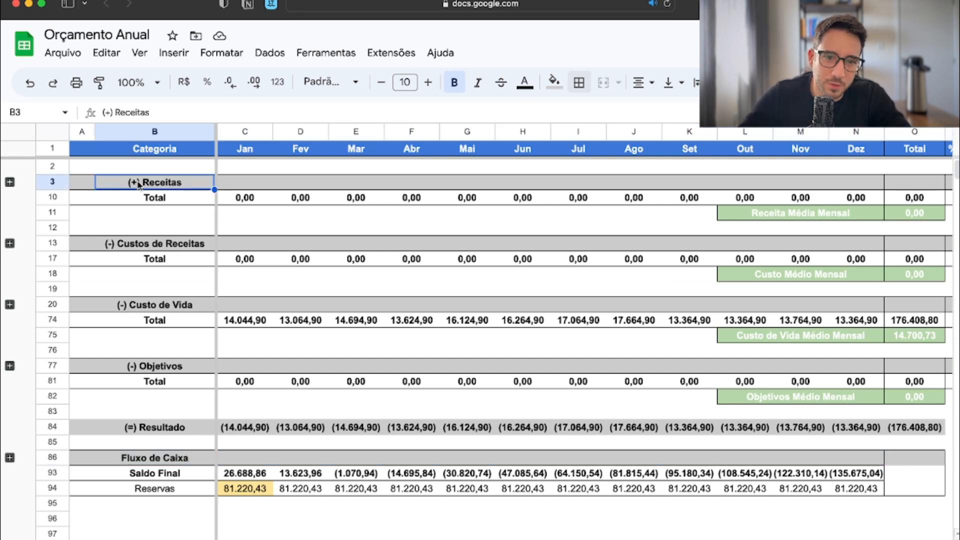
click(52, 183)
click(67, 244)
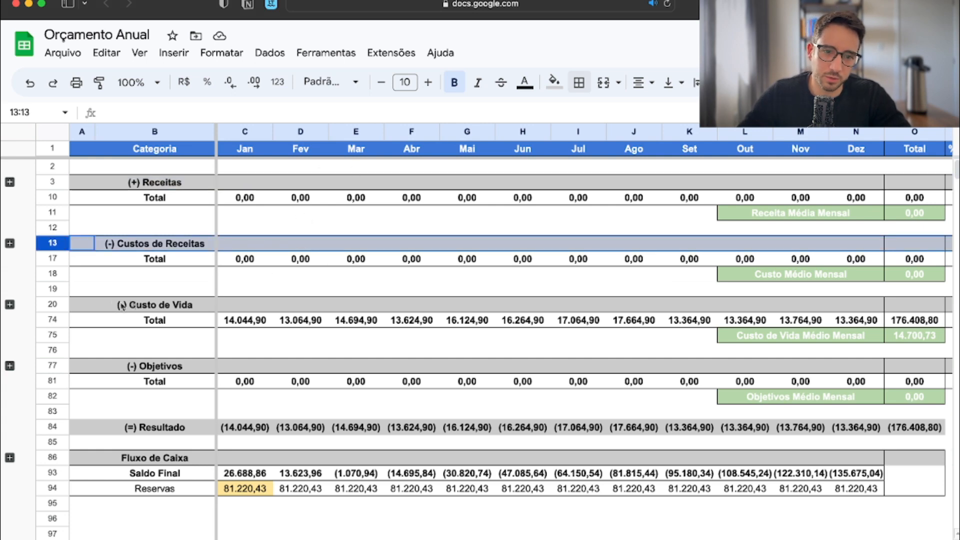
click(46, 304)
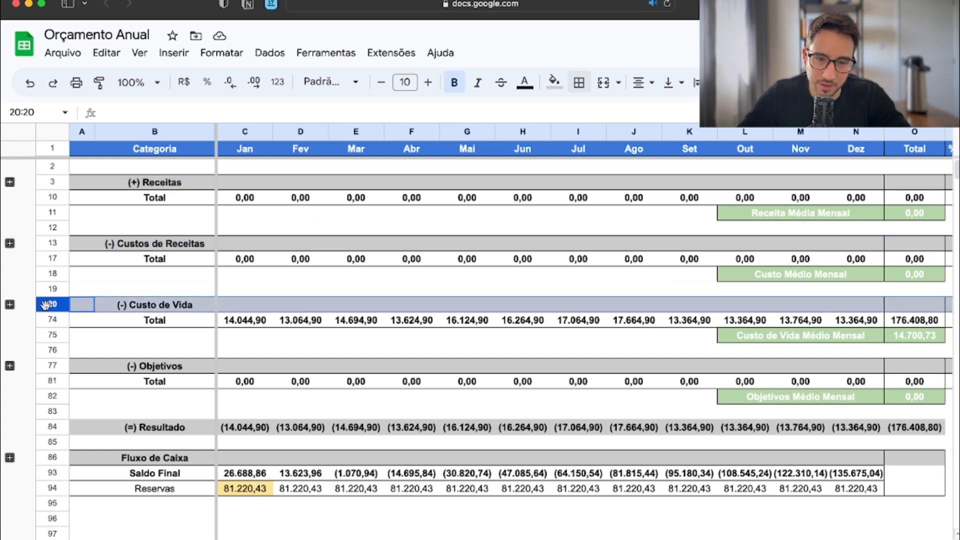
click(52, 365)
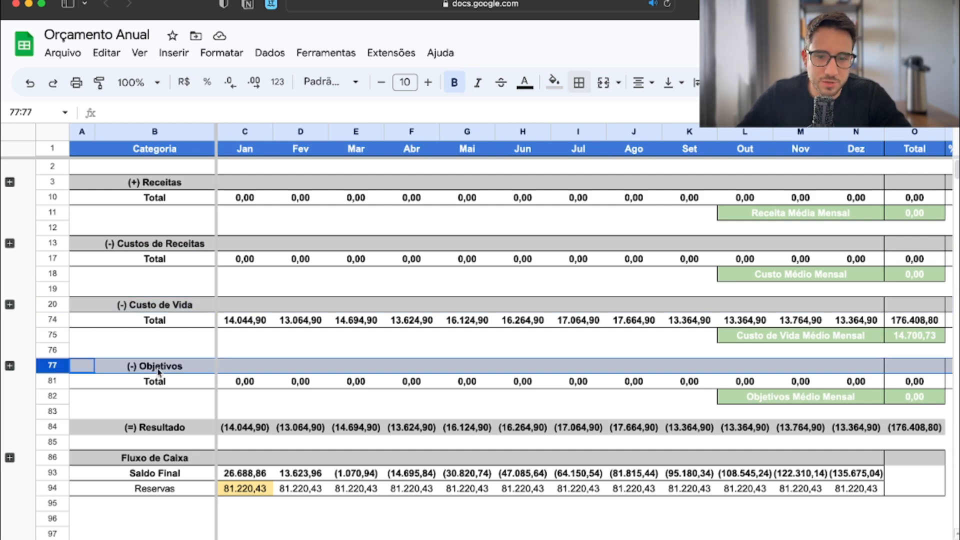
click(65, 427)
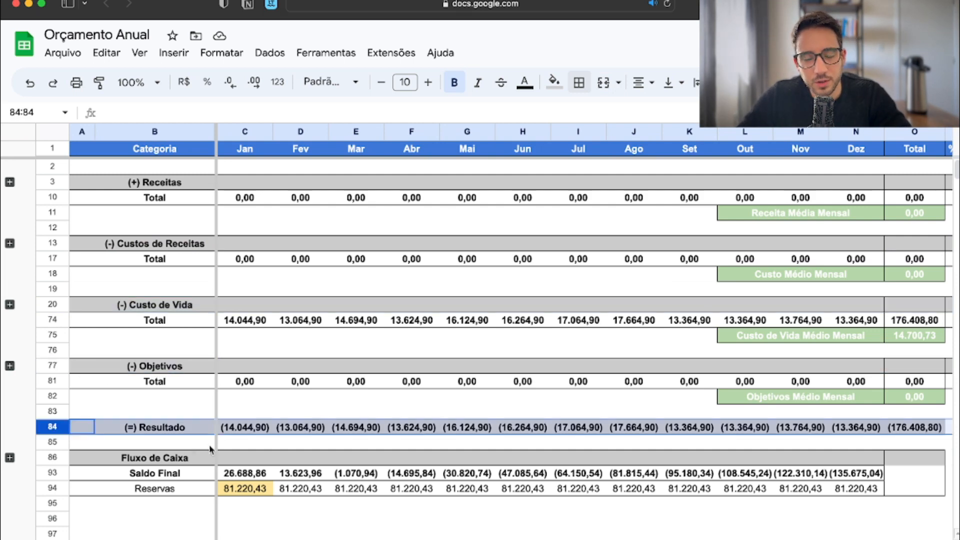
Step: Expand the Fluxo de Caixa group and examine January's Saldo Inicial cell
click(10, 457)
click(336, 501)
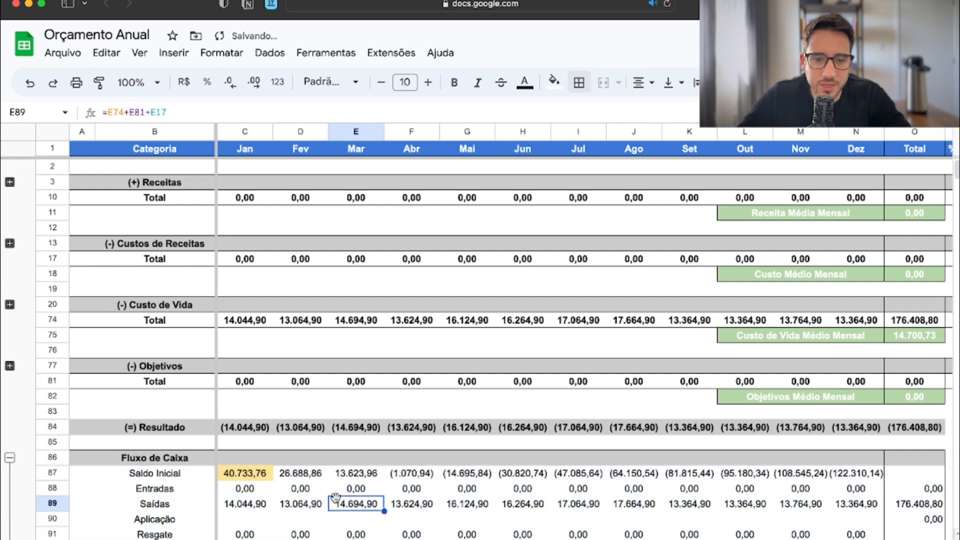
scroll(221, 513, down, 4)
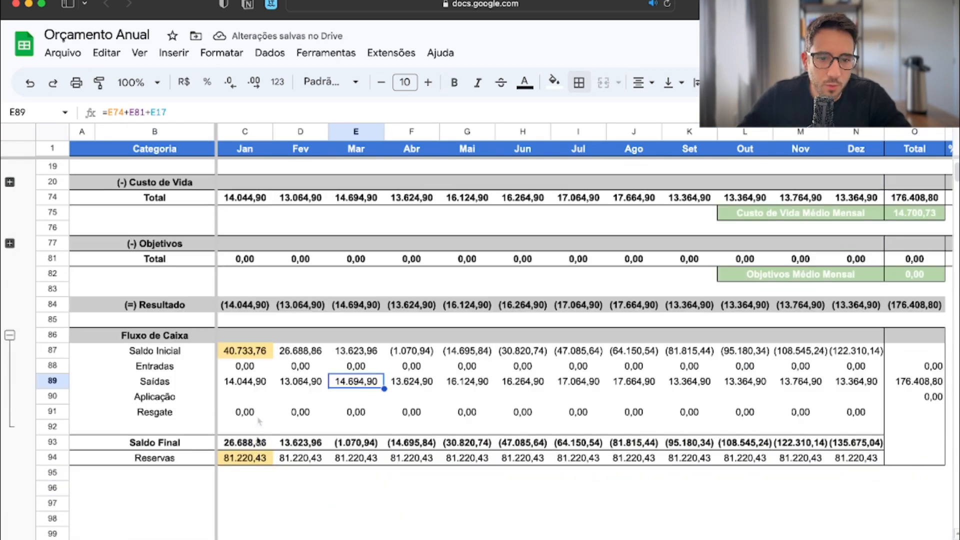
click(254, 356)
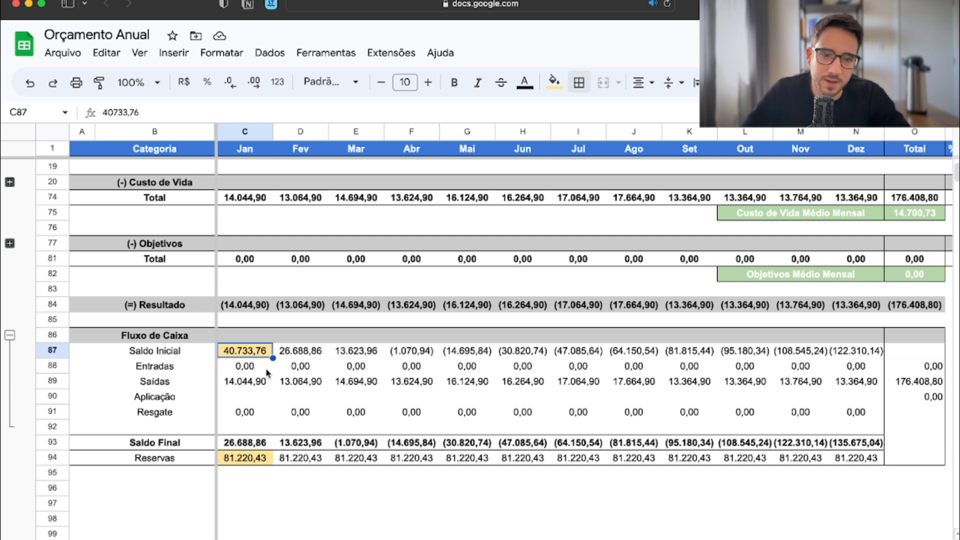
scroll(267, 373, down, 1)
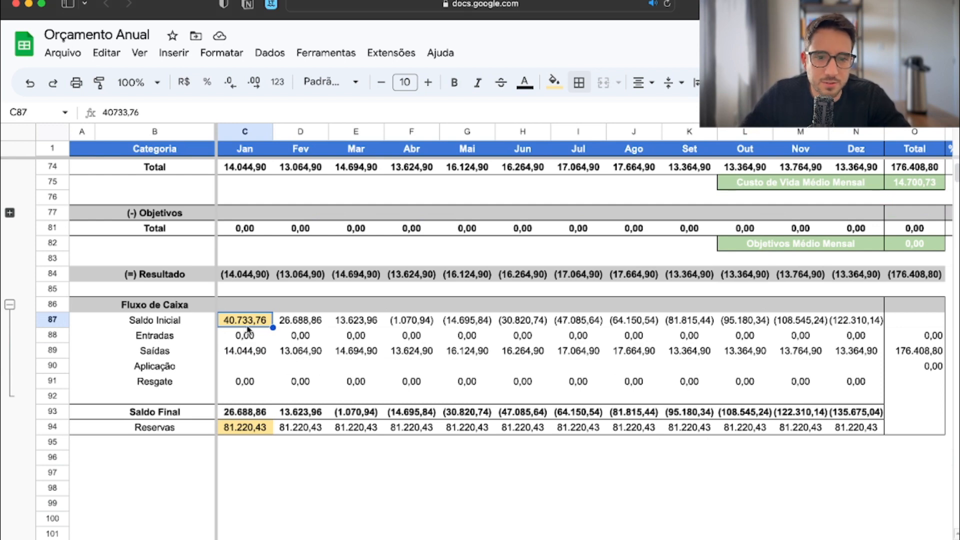
scroll(265, 356, up, 1)
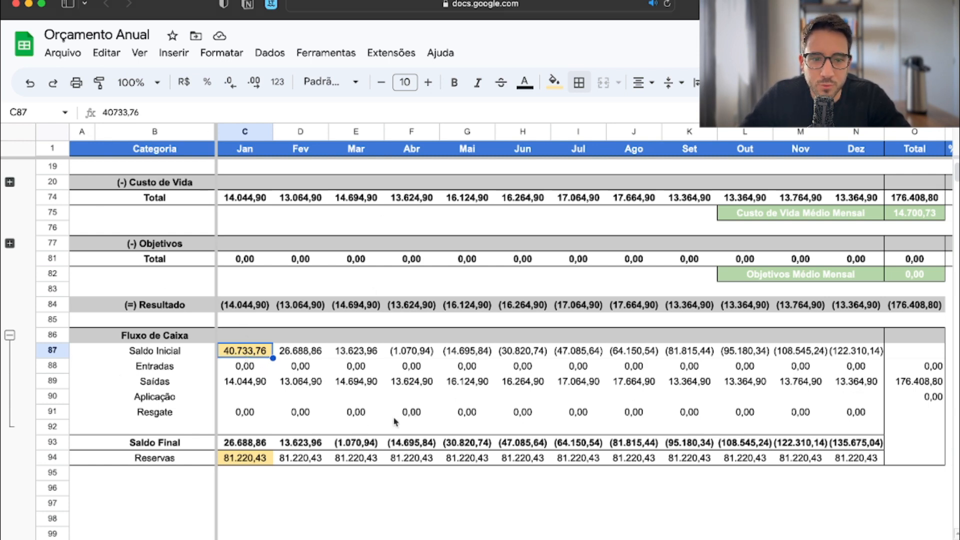
Step: Examine the formula in January's Reservas cell, including its fixed starting amount, and leave it unedited
click(261, 463)
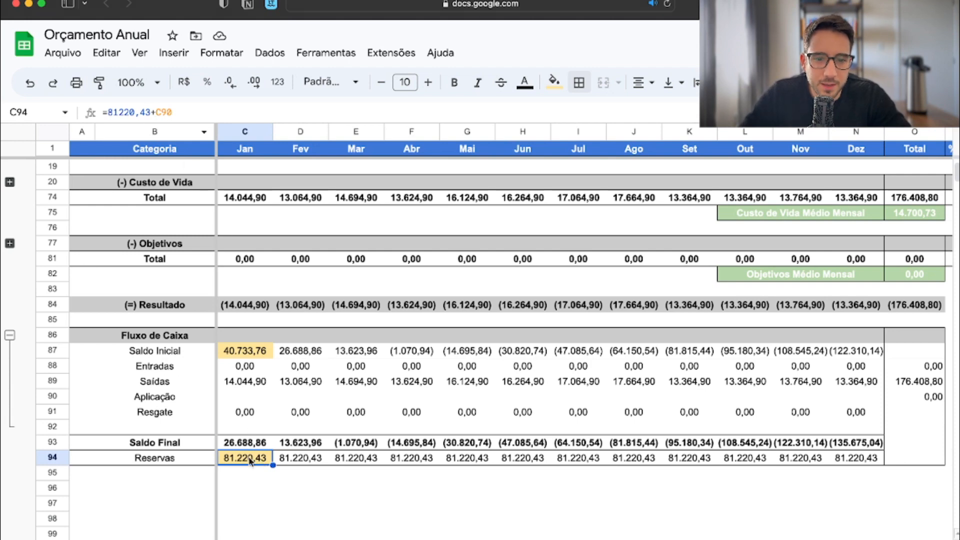
double_click(250, 460)
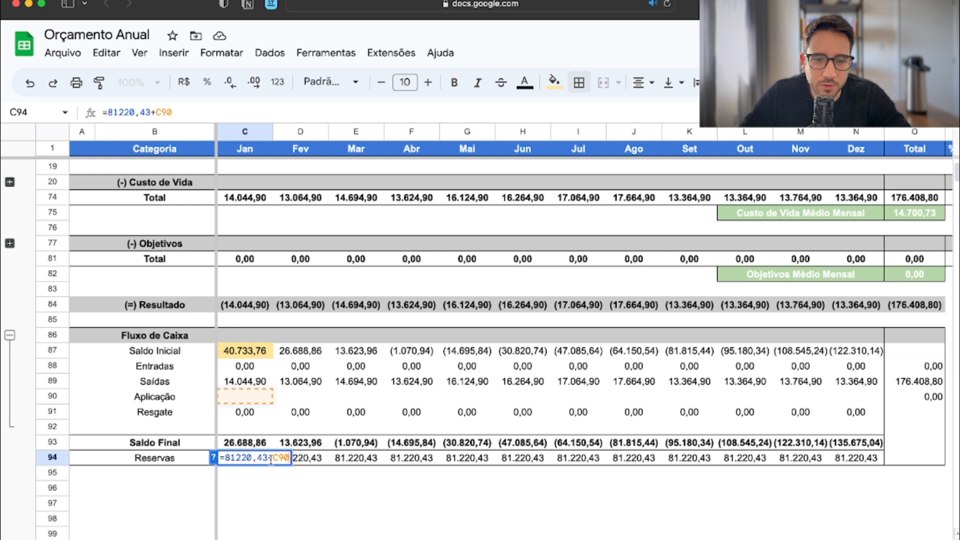
key(Escape)
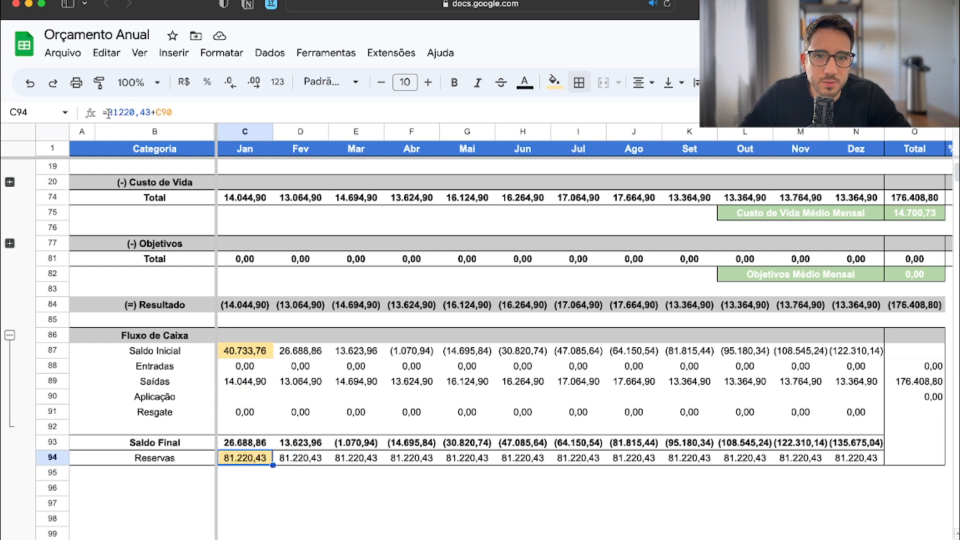
drag(108, 114, 151, 112)
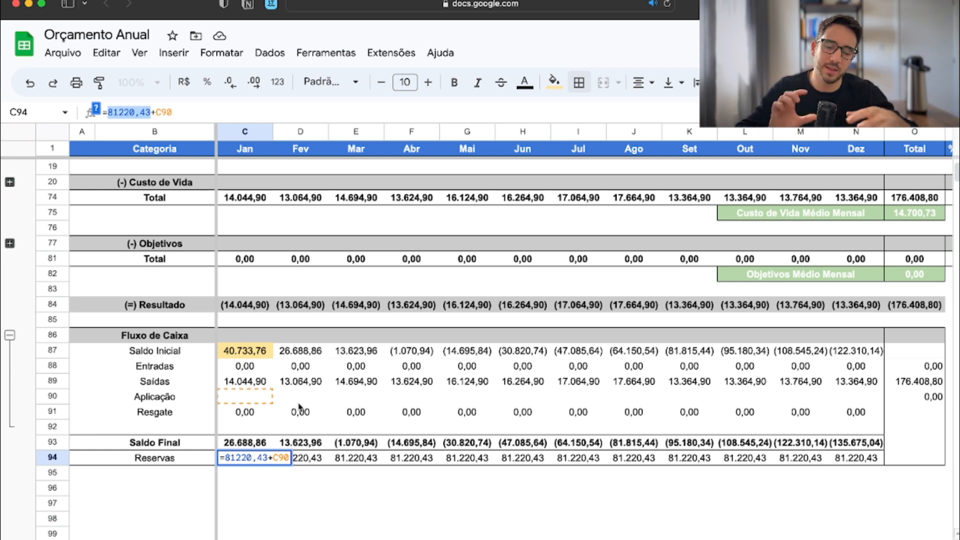
scroll(373, 383, up, 5)
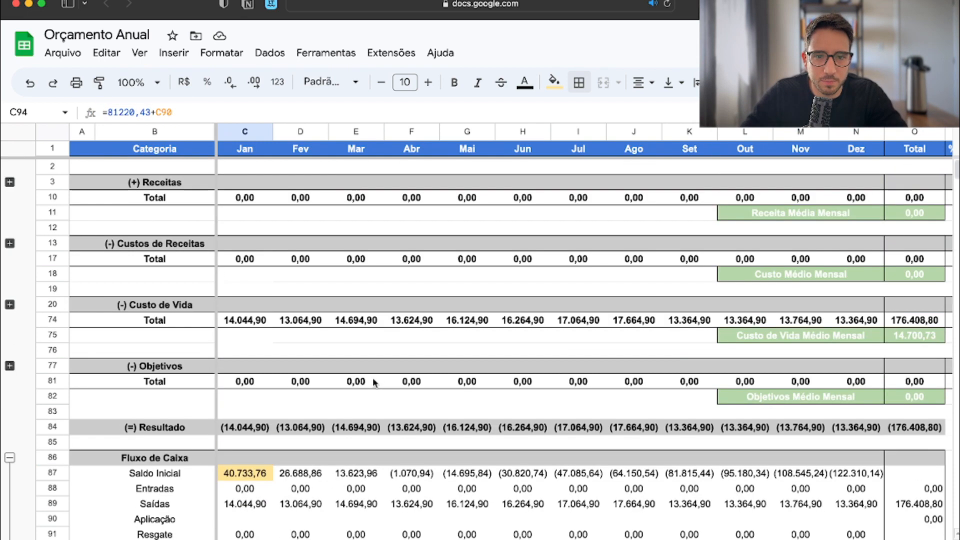
click(349, 229)
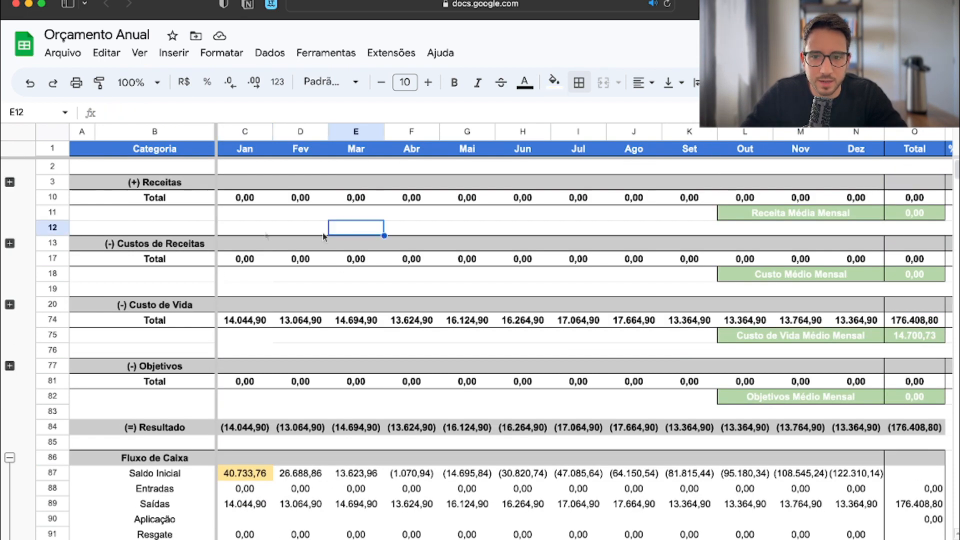
Step: Expand the Receitas group and go through its income categories down to Outras Receitas
click(10, 182)
click(319, 248)
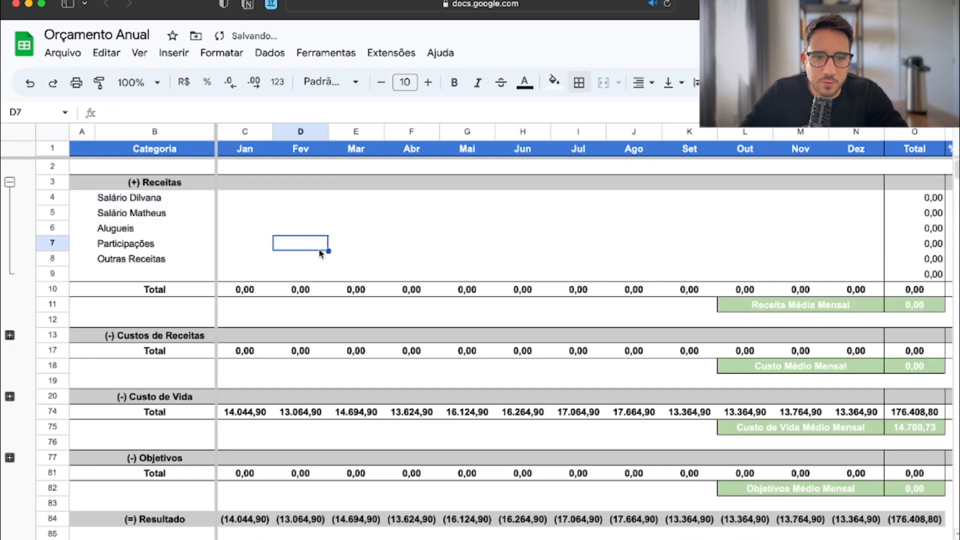
click(147, 201)
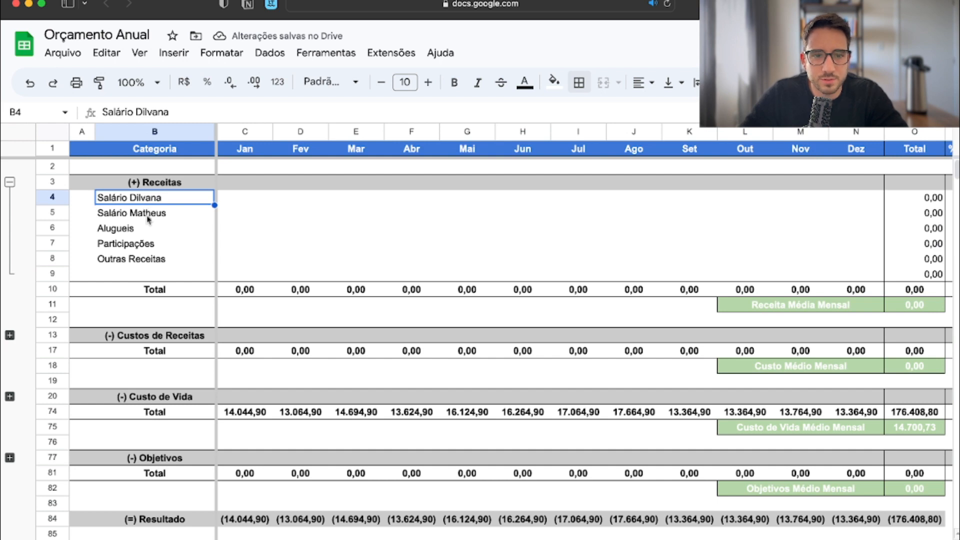
click(148, 216)
click(130, 228)
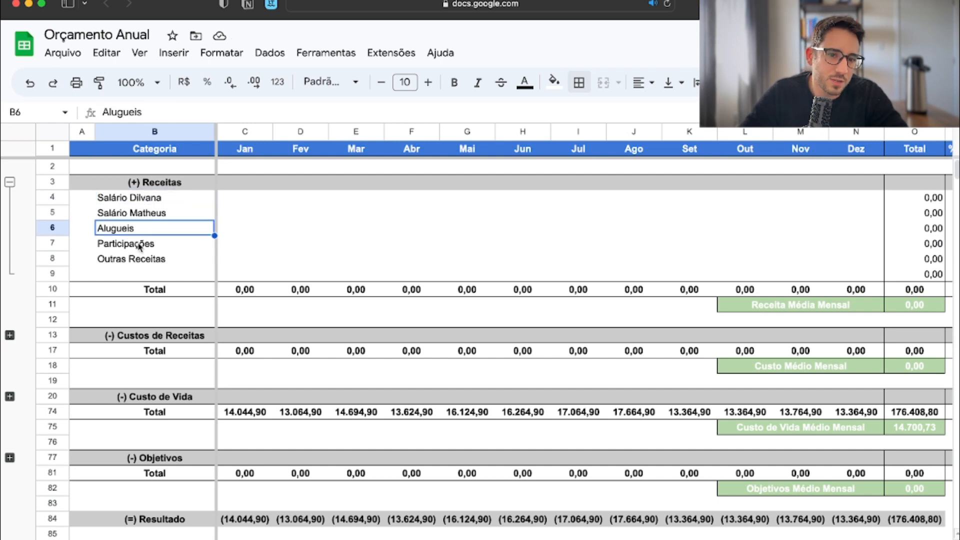
click(139, 246)
click(140, 259)
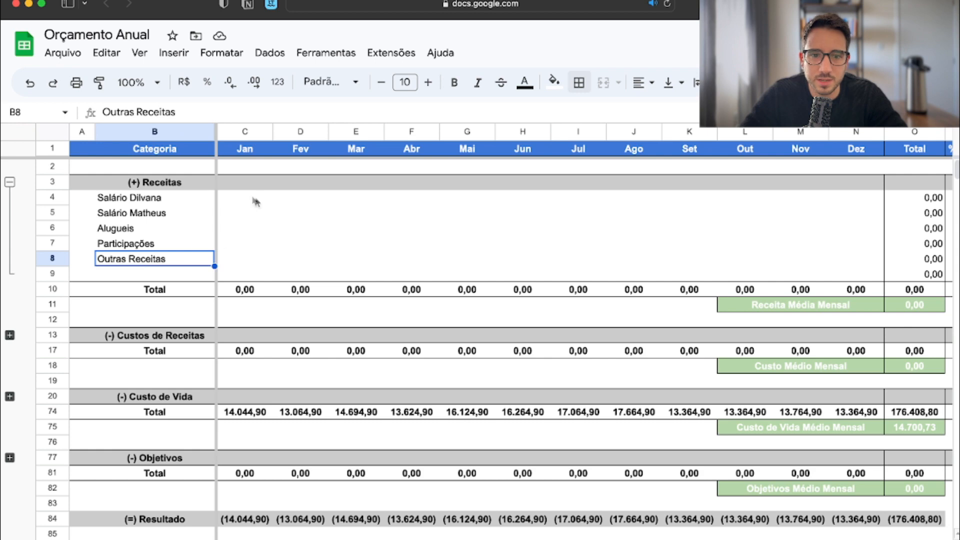
Step: Enter 6000 as the January amount of the first salary row and fill it across through December
click(235, 205)
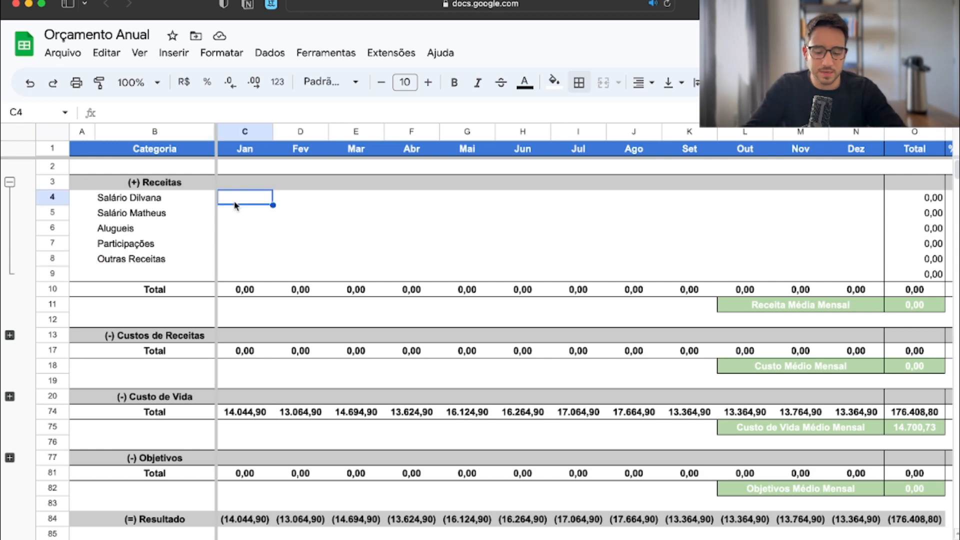
text(6000)
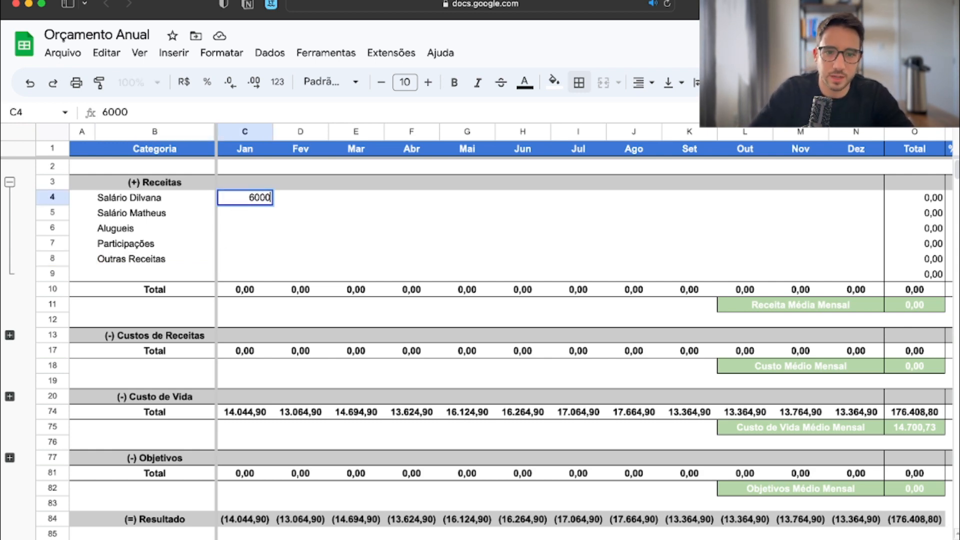
key(Return)
click(253, 198)
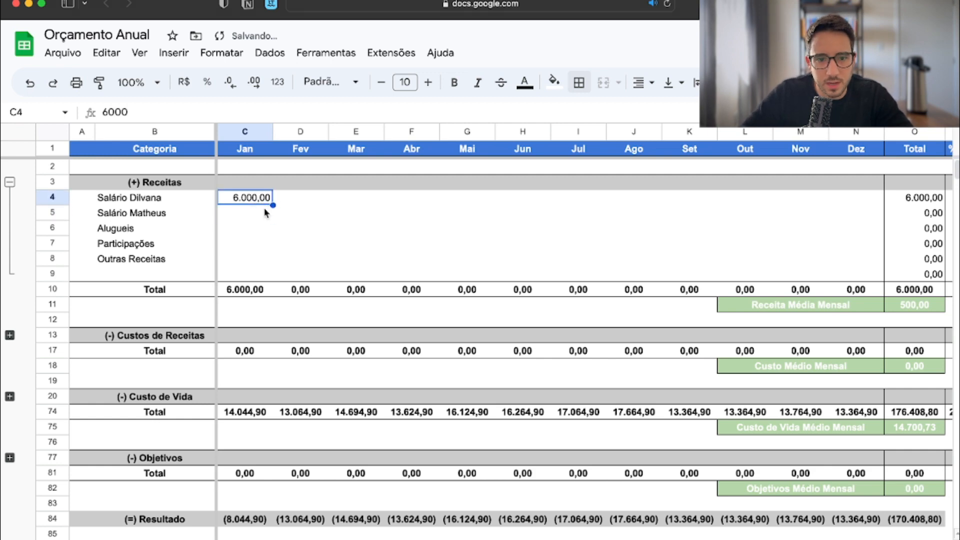
drag(270, 205, 856, 206)
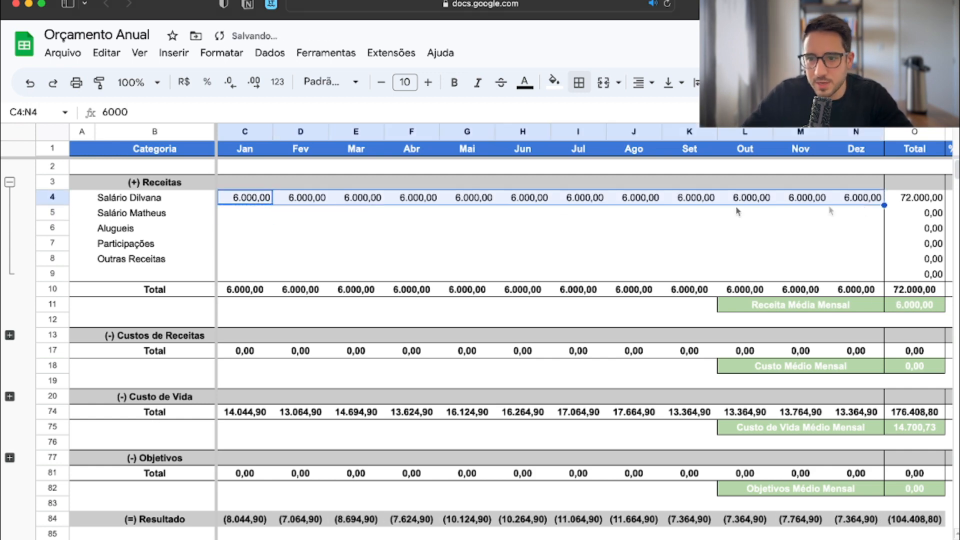
Step: Enter 6000 in January for the second salary row, fill it through December, and check the first salary's yearly total
click(234, 218)
text(6000)
key(Return)
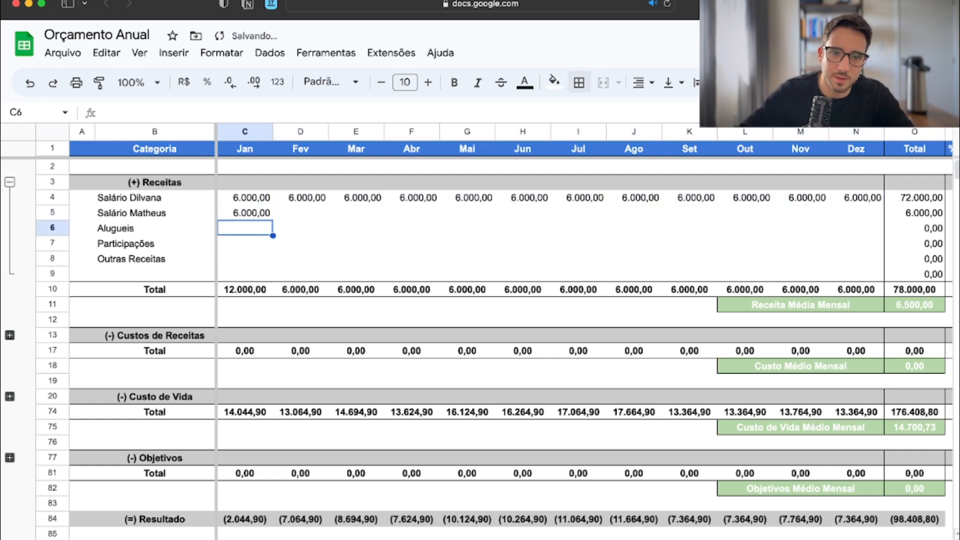
click(267, 215)
drag(270, 223, 867, 229)
click(911, 202)
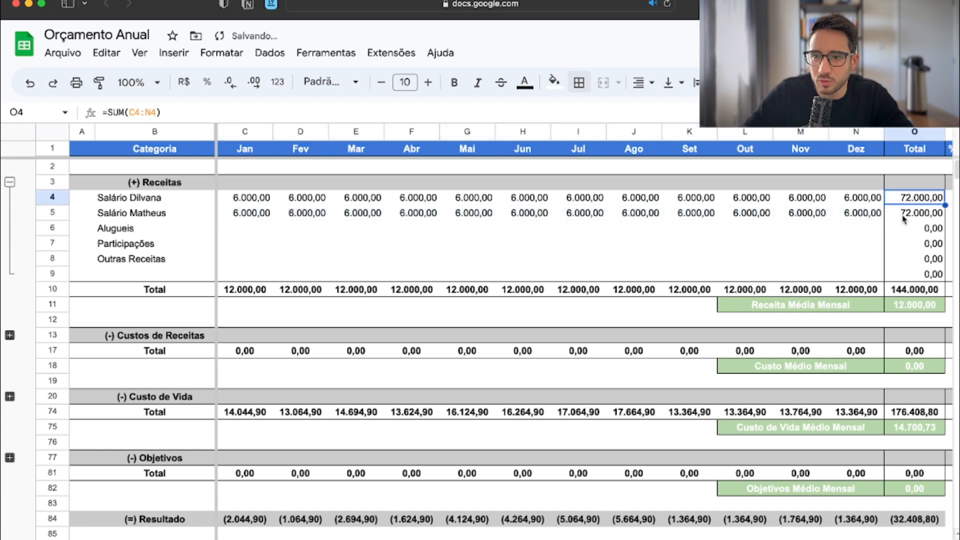
Step: Enter 1000 in January for Alugueis and fill the amount across through December
click(248, 229)
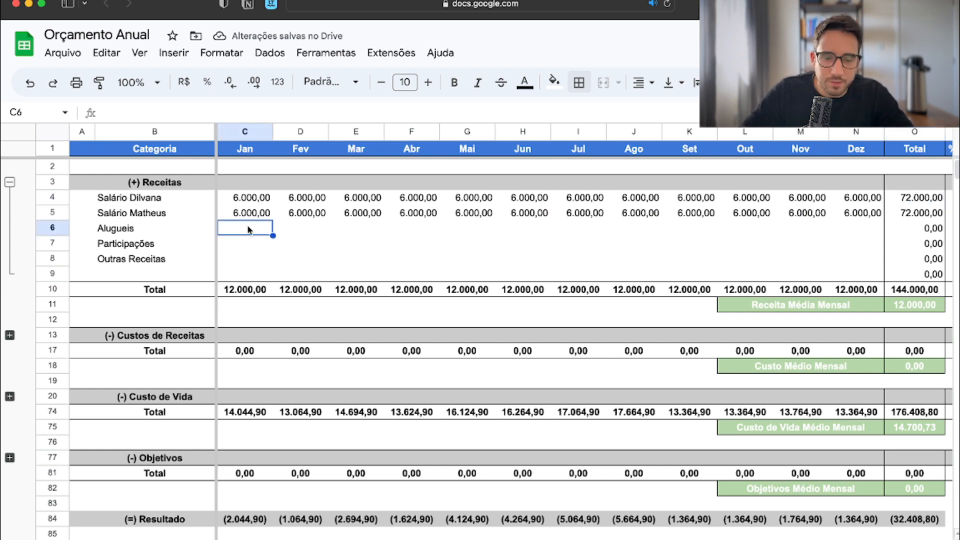
text(1000)
key(Return)
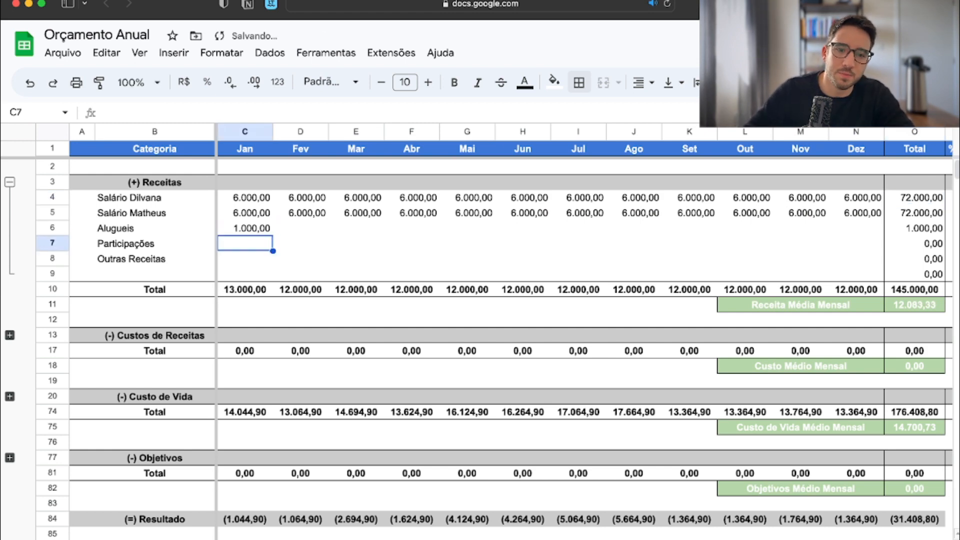
click(260, 231)
drag(272, 235, 856, 231)
Step: Enter 20000 for Participações in both June and December
click(252, 246)
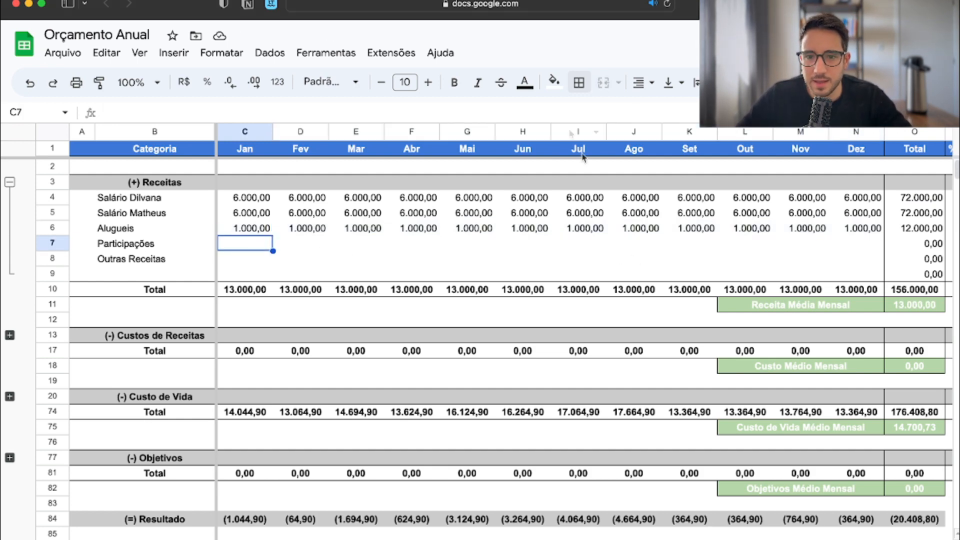
click(533, 245)
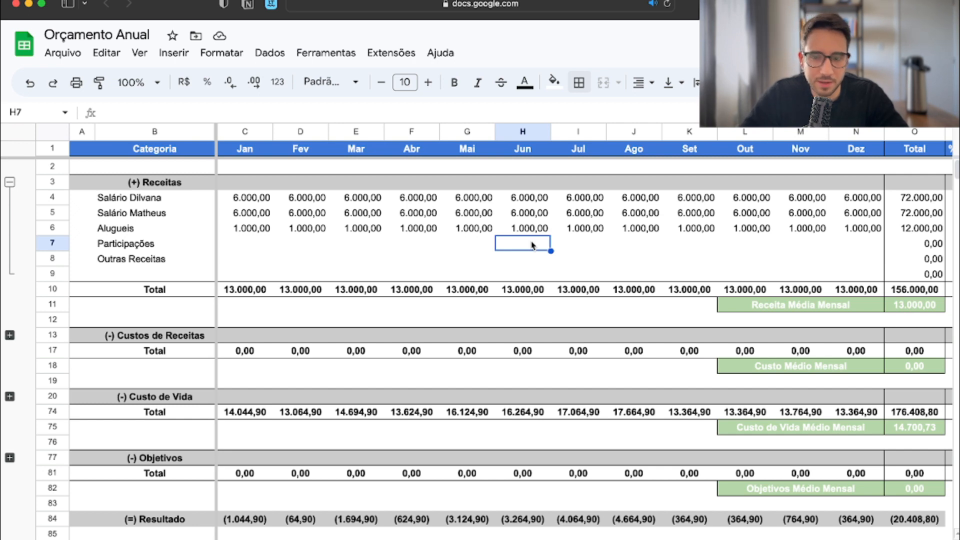
text(2)
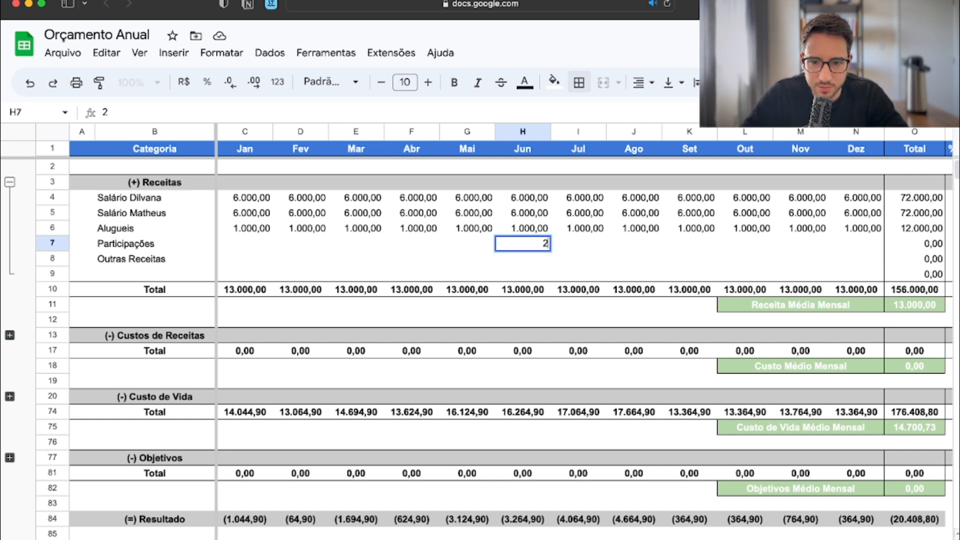
text(0000)
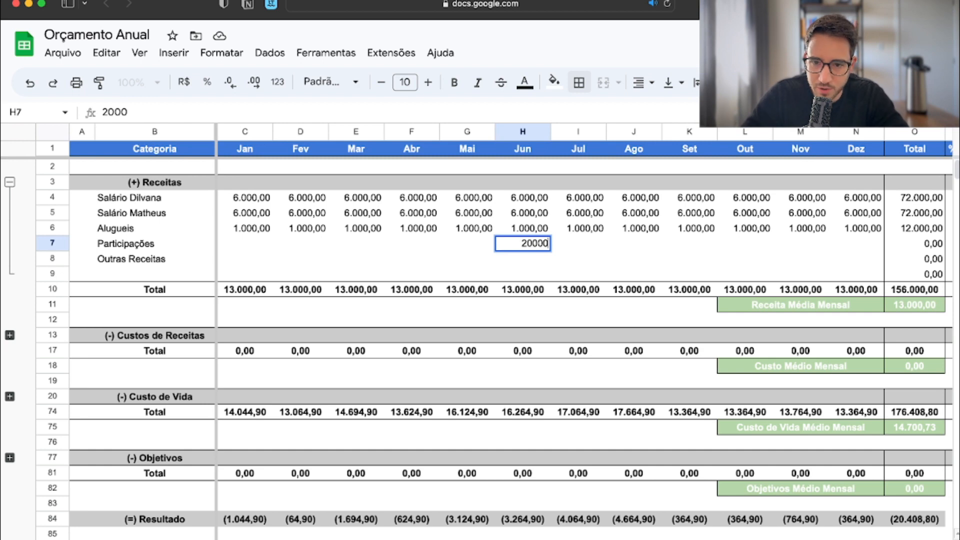
key(Tab)
key(Tab)
key(Tab)
key(Tab)
key(Tab)
key(Tab)
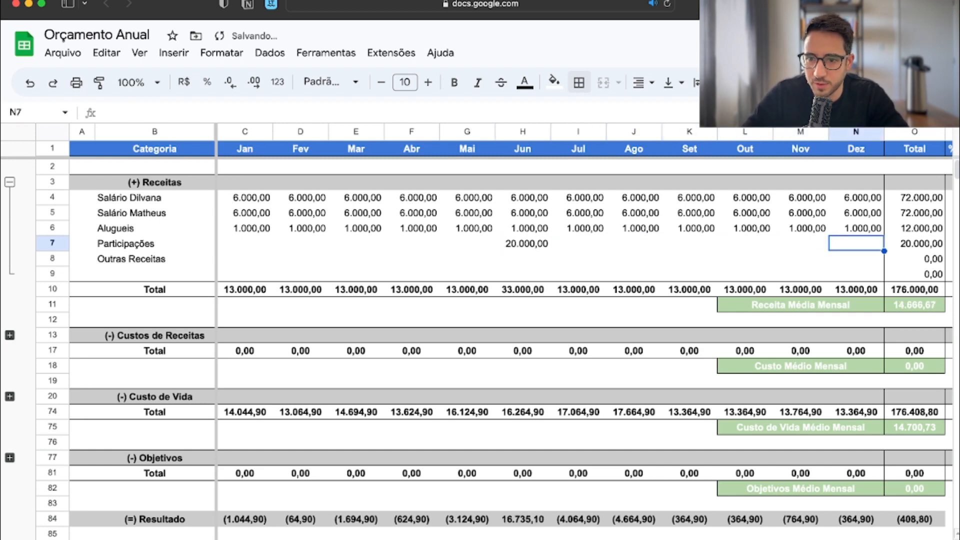
text(20.)
text(0000)
key(Tab)
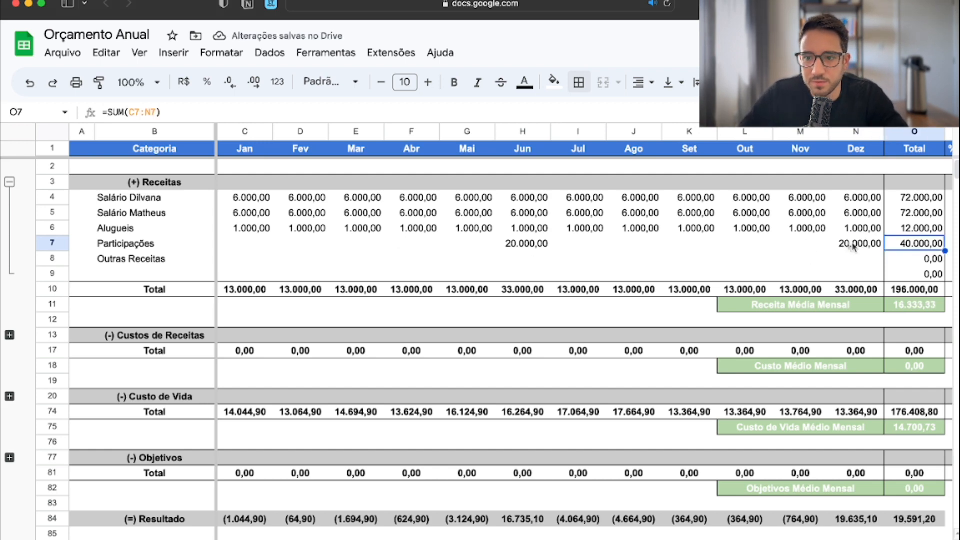
Step: Enter 0 for Outras Receitas in every month from January through December
click(151, 254)
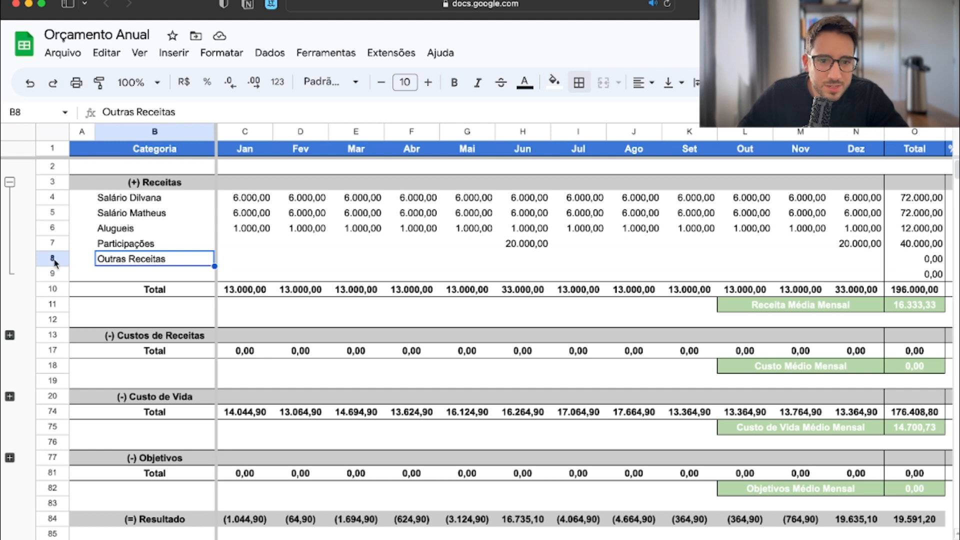
click(52, 258)
click(244, 264)
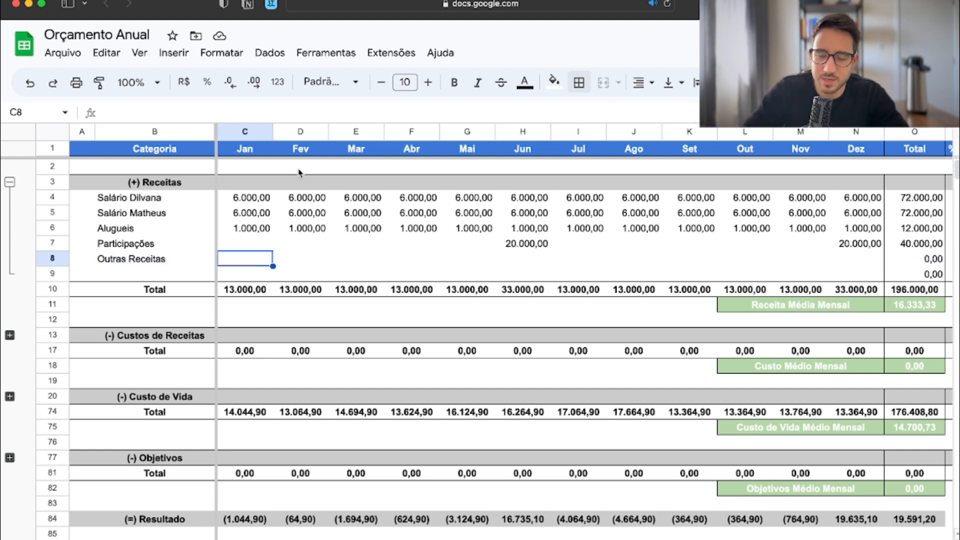
text(0)
key(Tab)
text(0)
key(Tab)
text(0)
key(Tab)
text(0	0	0	0	0	0	0	0	0)
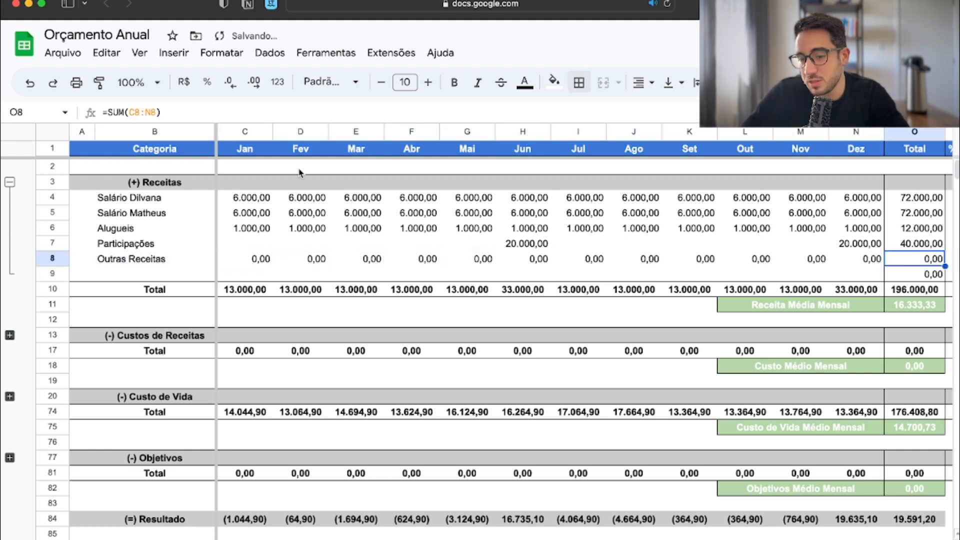
Step: Check the sum formulas in the Receitas total row for January through April
double_click(256, 288)
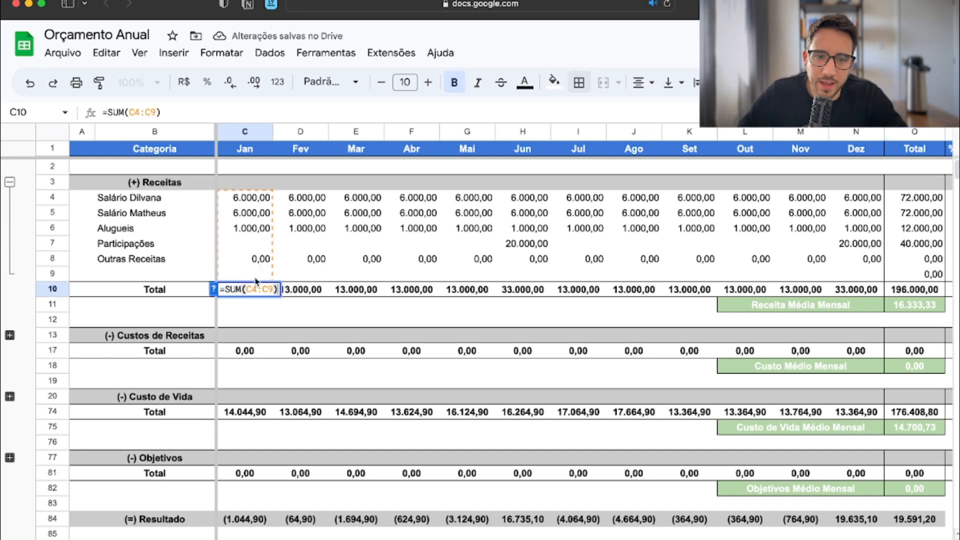
key(Escape)
double_click(299, 290)
key(Escape)
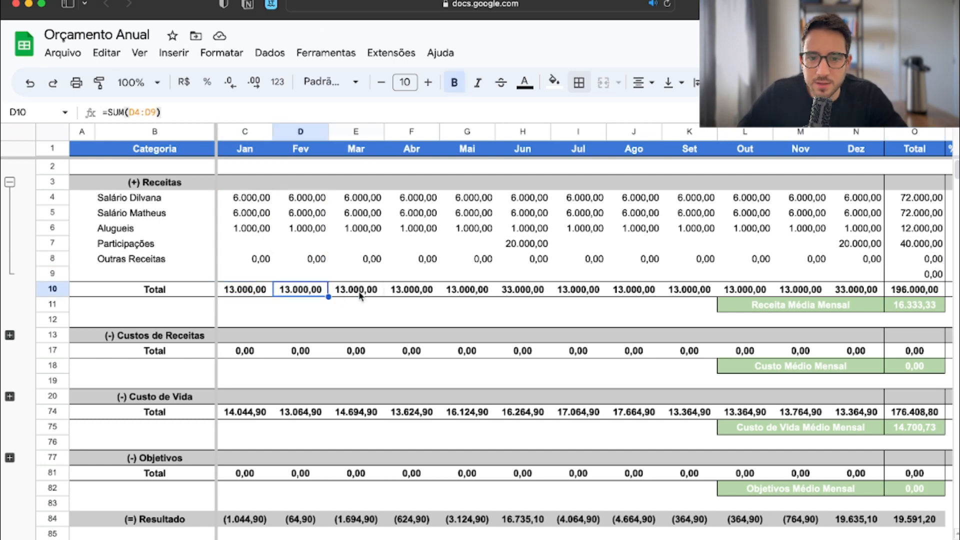
click(353, 295)
click(425, 295)
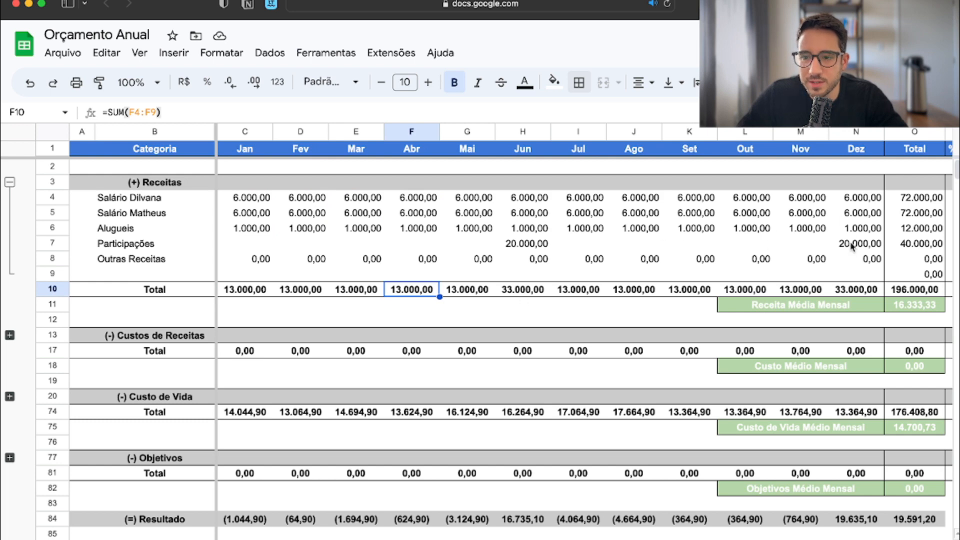
Step: Insert a row below Outras Receitas and label it 13º Salário
click(63, 260)
right_click(63, 260)
click(188, 348)
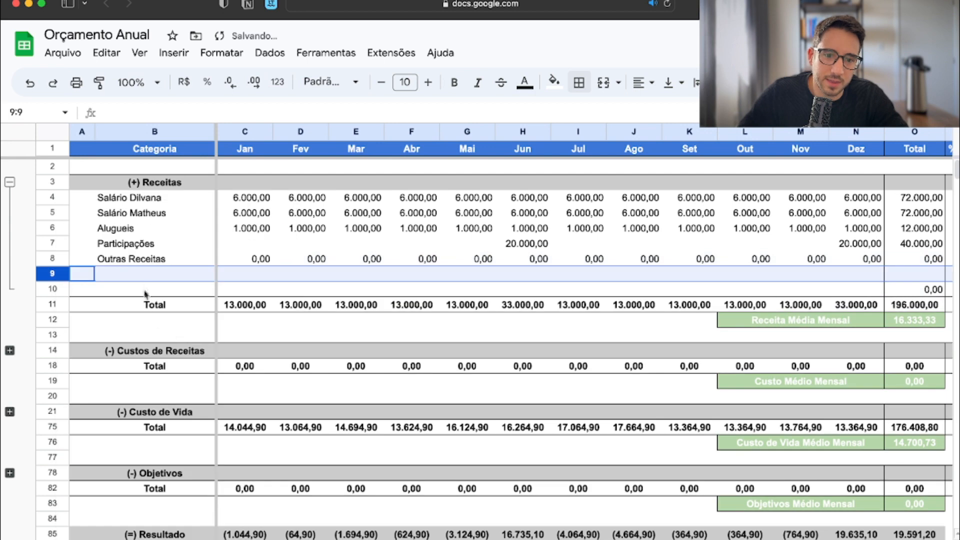
click(150, 278)
text(13º Salário)
Step: Enter 3000 for 13º Salário in both November and December
drag(412, 274, 467, 274)
key(Right)
key(Right)
key(Right)
key(Right)
key(Right)
key(Right)
key(Right)
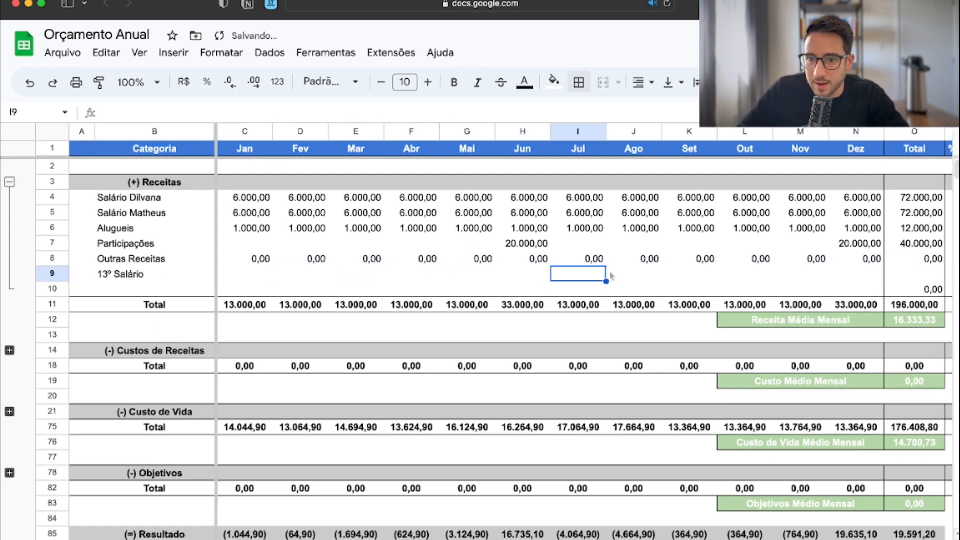
text(3.00)
text(0)
key(Tab)
text(3000)
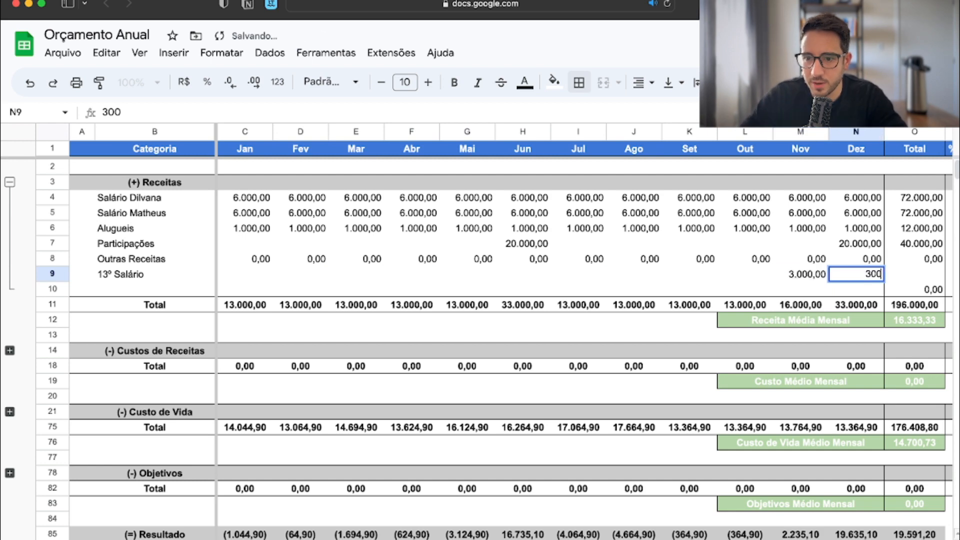
key(Tab)
Step: Copy the Total, % Receita and % Gastos formulas from the Outras Receitas row down to the 13º Salário row
scroll(892, 243, right, 5)
drag(690, 259, 824, 279)
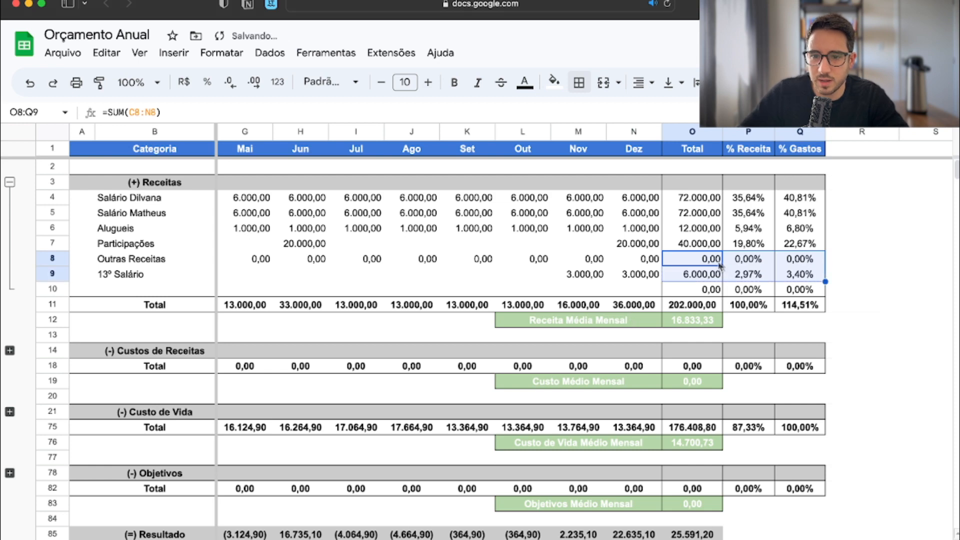
click(716, 279)
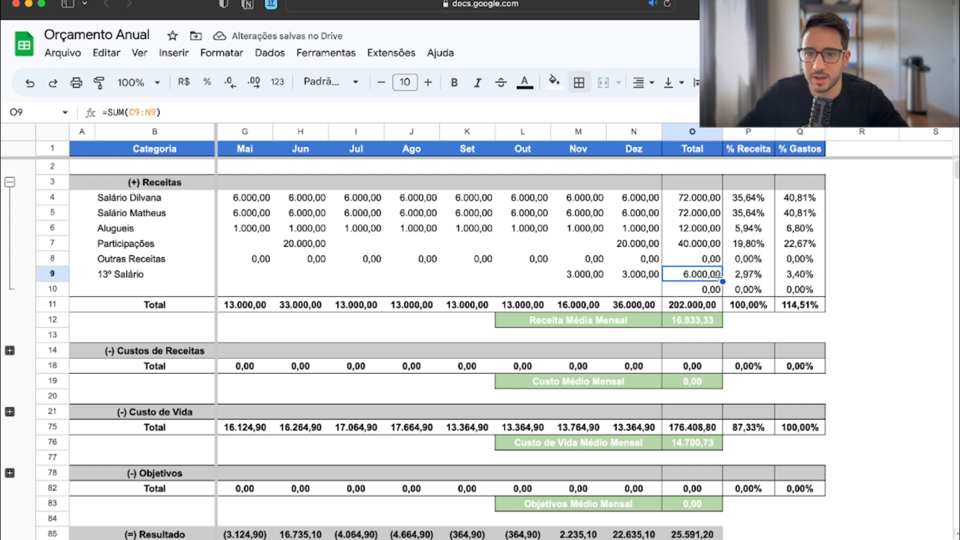
Step: Check the Total and % Receita formulas of 13º Salário and the yearly Receitas total they refer to
double_click(716, 275)
scroll(542, 279, left, 4)
scroll(541, 278, right, 5)
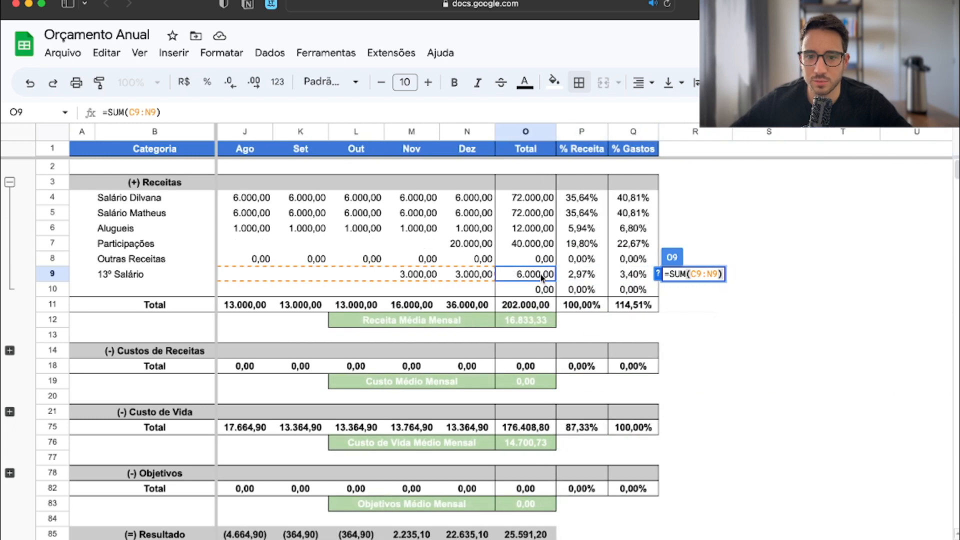
key(Escape)
click(579, 274)
double_click(579, 275)
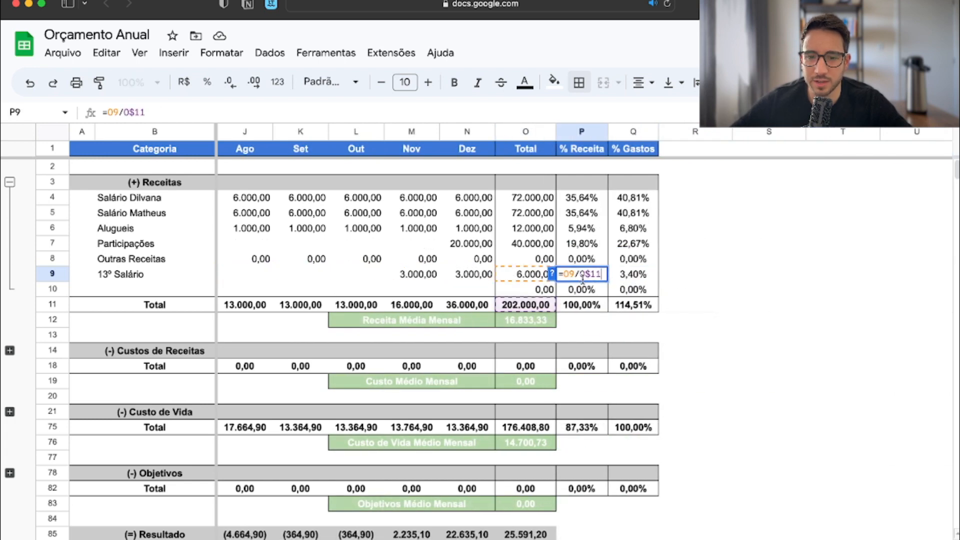
click(536, 306)
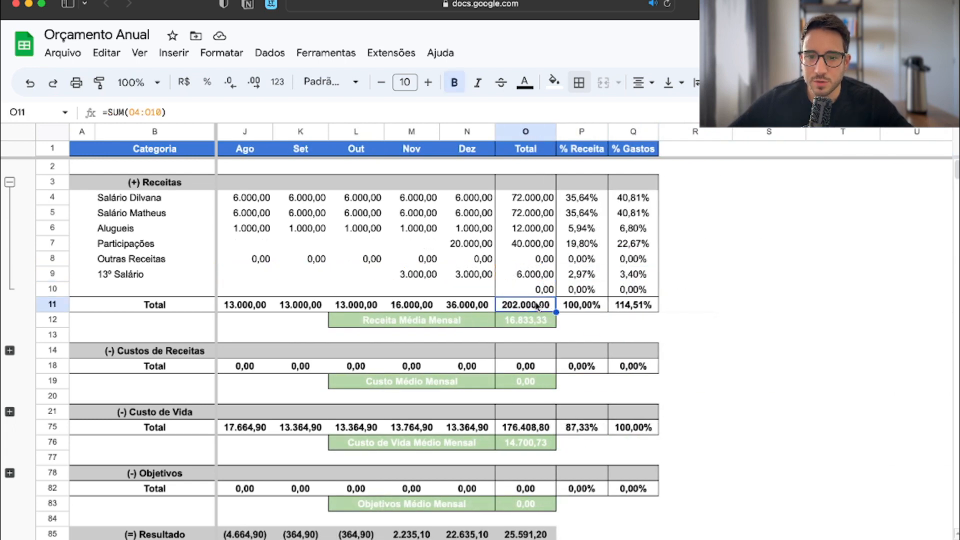
click(579, 277)
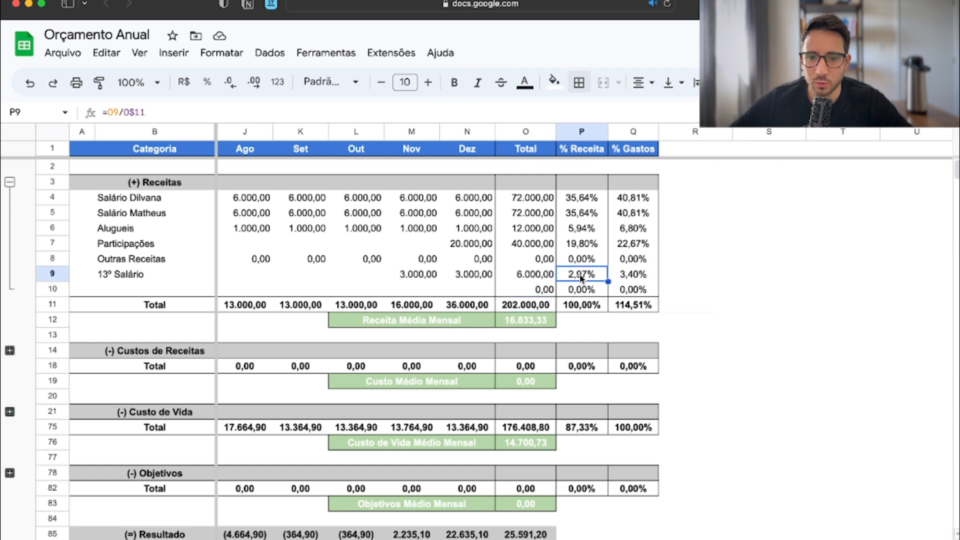
Step: Examine each income source's % Receita share and compare the % Gastos and % Receita values in the Receitas total row
click(583, 201)
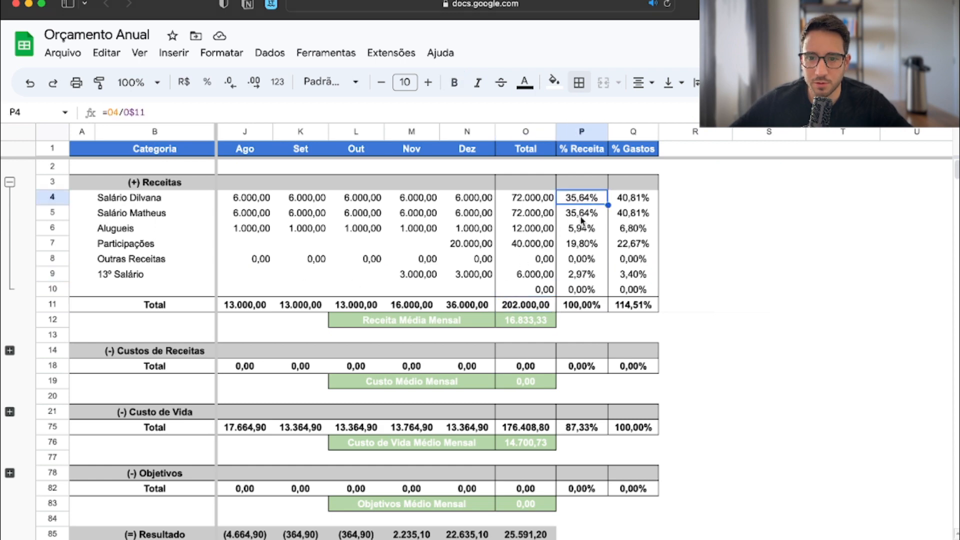
click(583, 214)
click(587, 248)
click(586, 230)
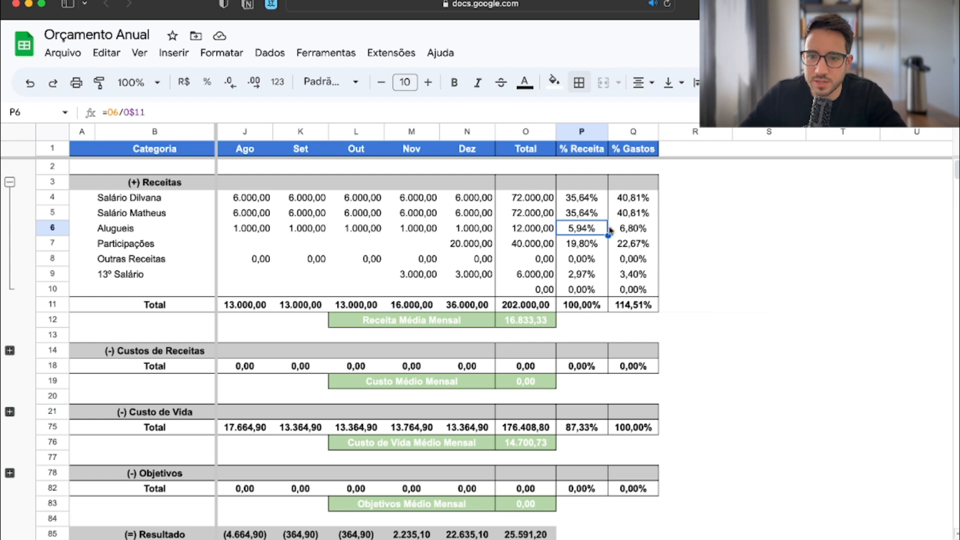
click(634, 135)
click(633, 307)
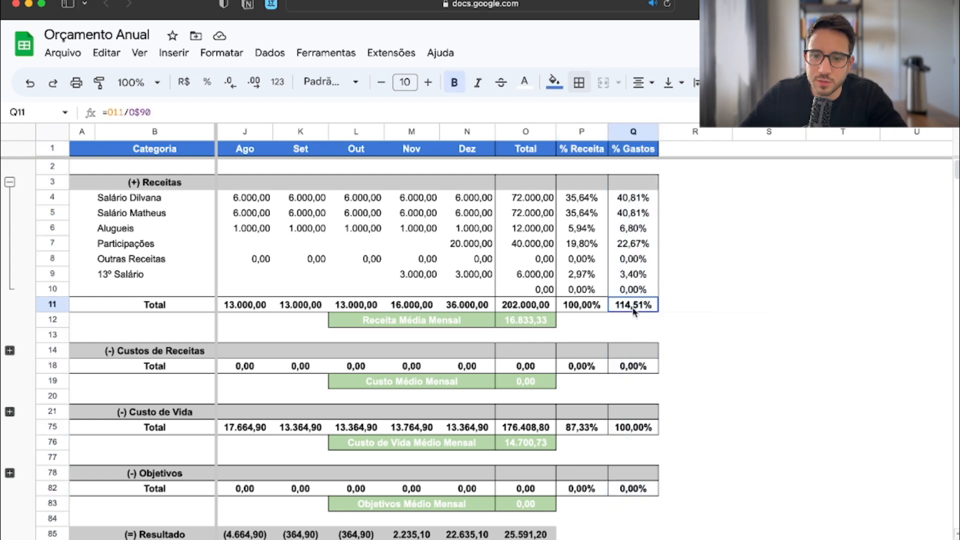
click(579, 310)
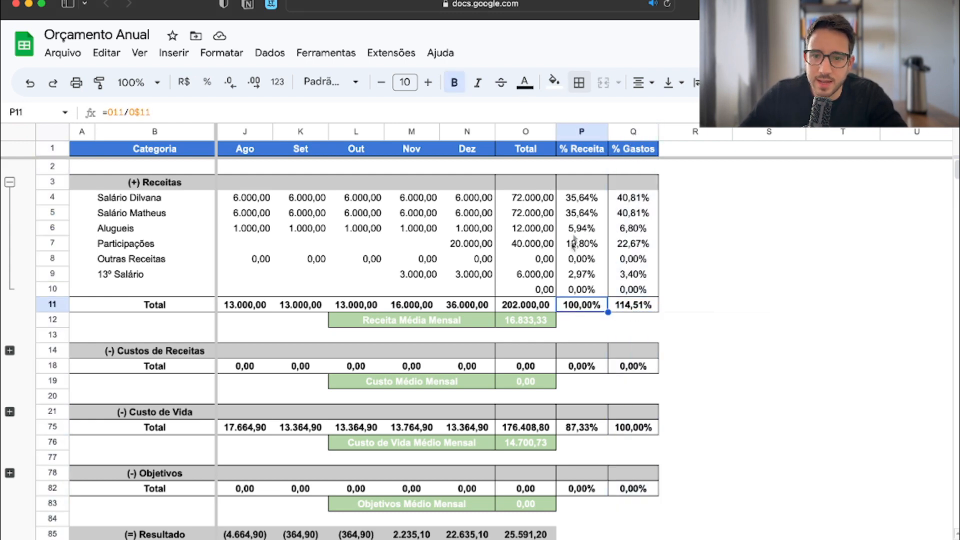
click(583, 202)
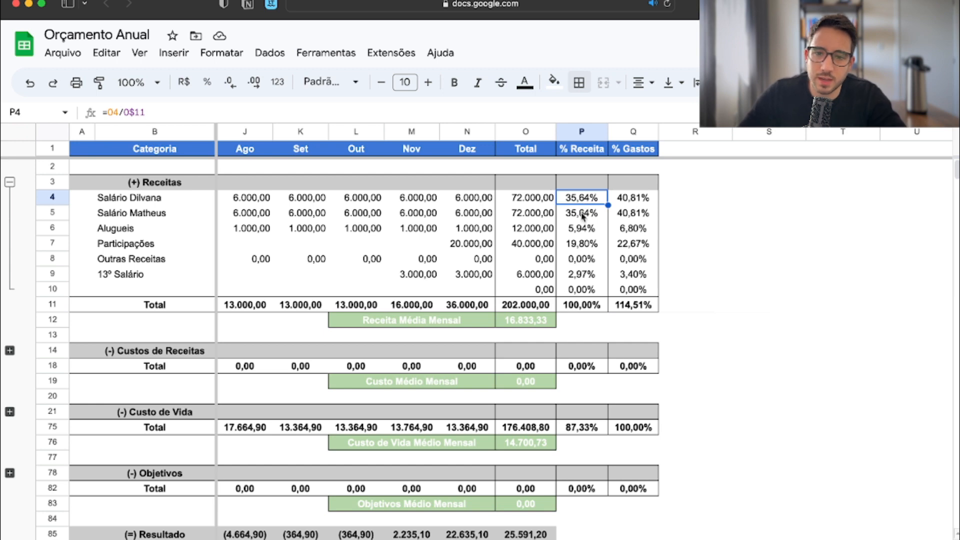
click(584, 216)
click(590, 245)
scroll(573, 277, left, 10)
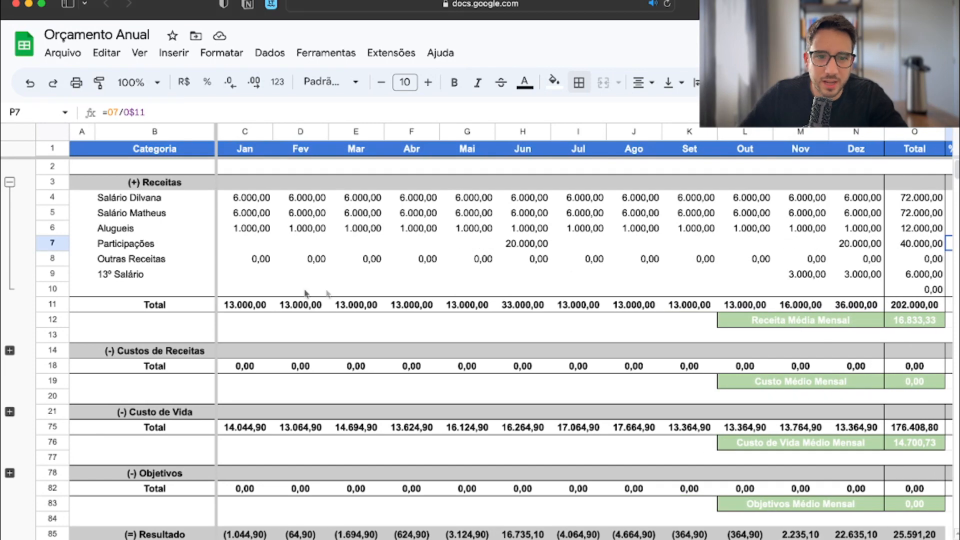
click(253, 278)
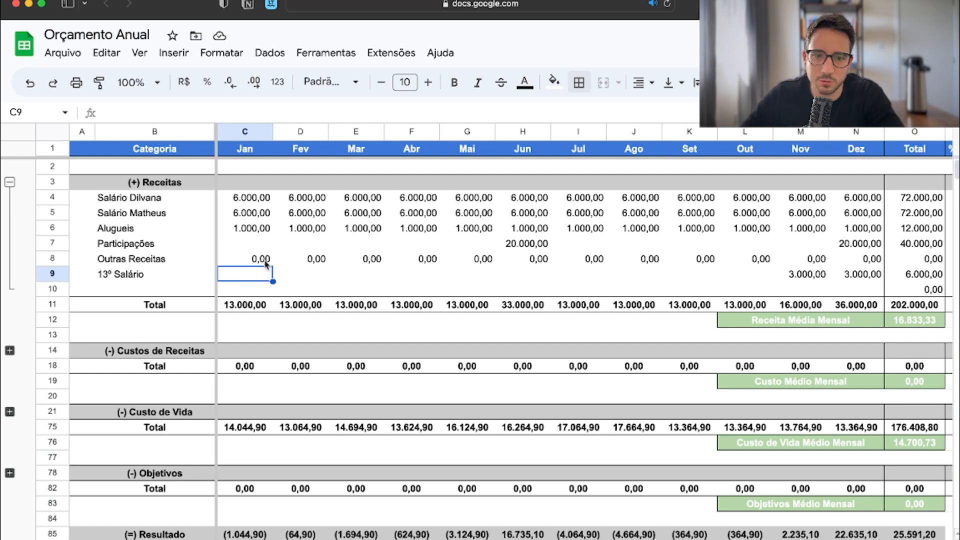
drag(260, 250, 857, 274)
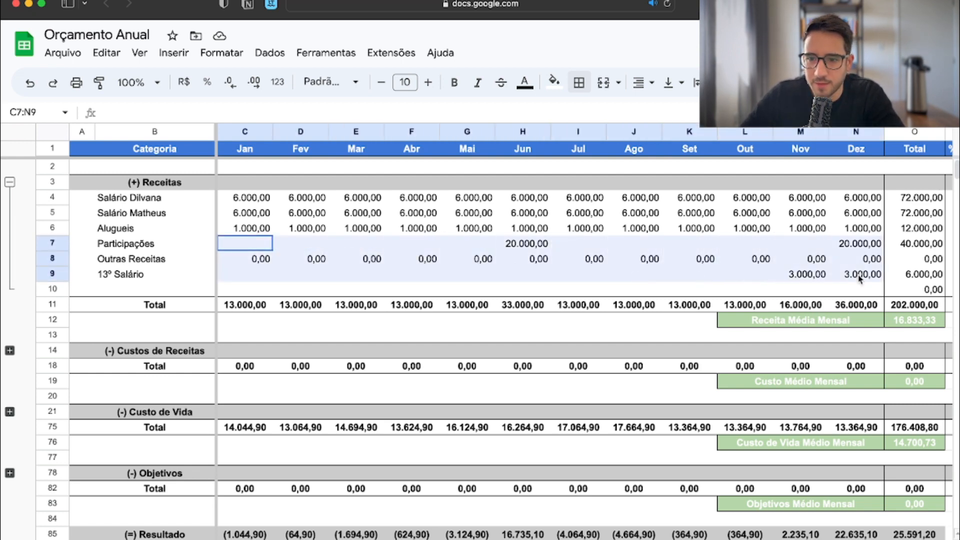
click(844, 262)
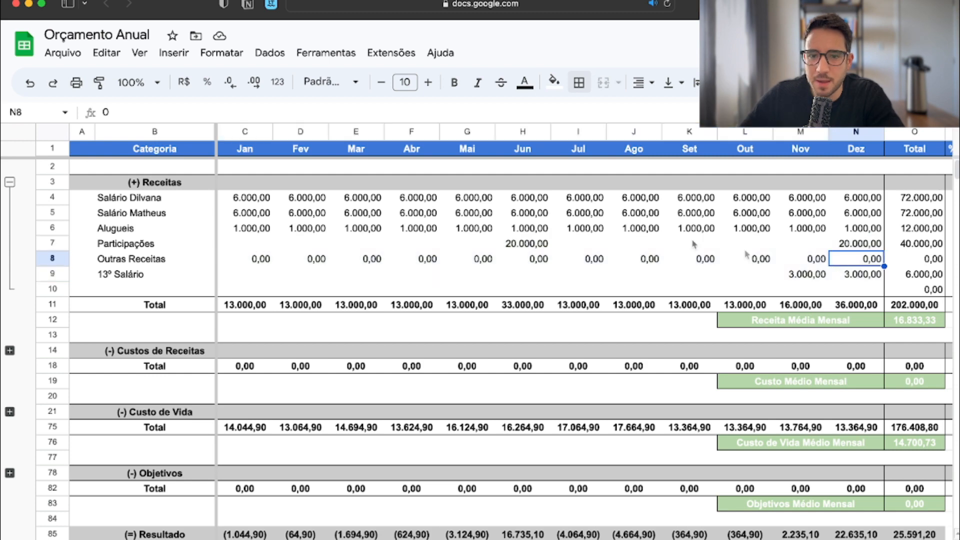
Step: Replace the word Salário with Rendimentos in the label of the second salary row
click(150, 203)
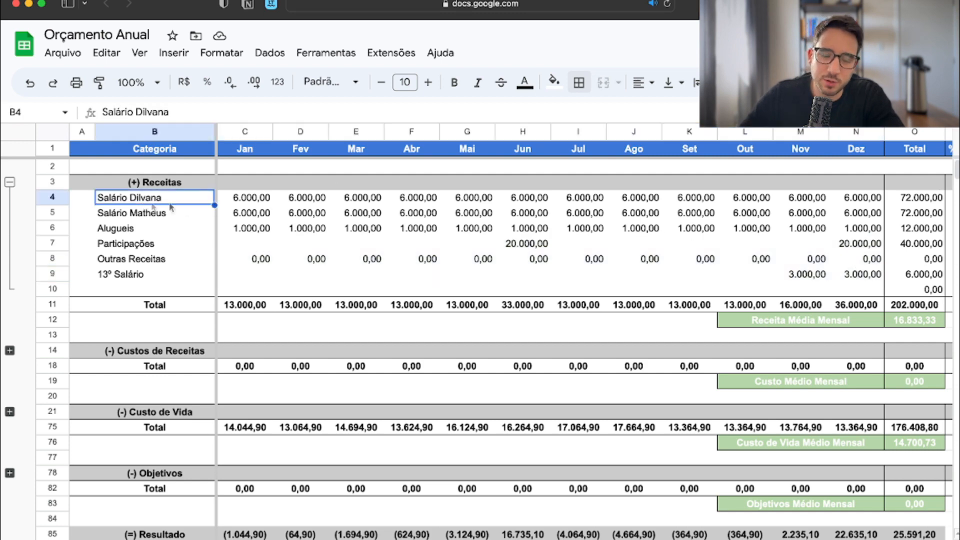
click(141, 216)
double_click(129, 112)
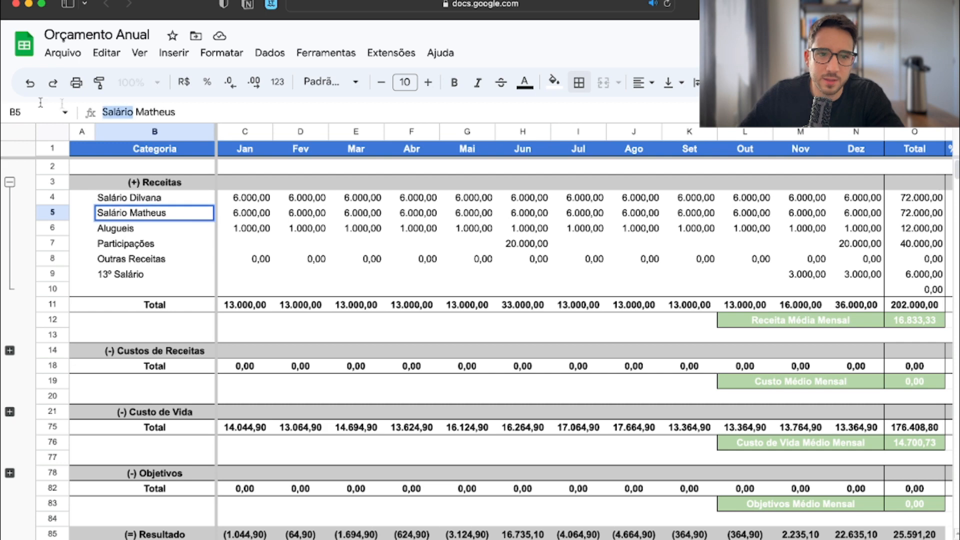
text(Rendimentos)
key(Tab)
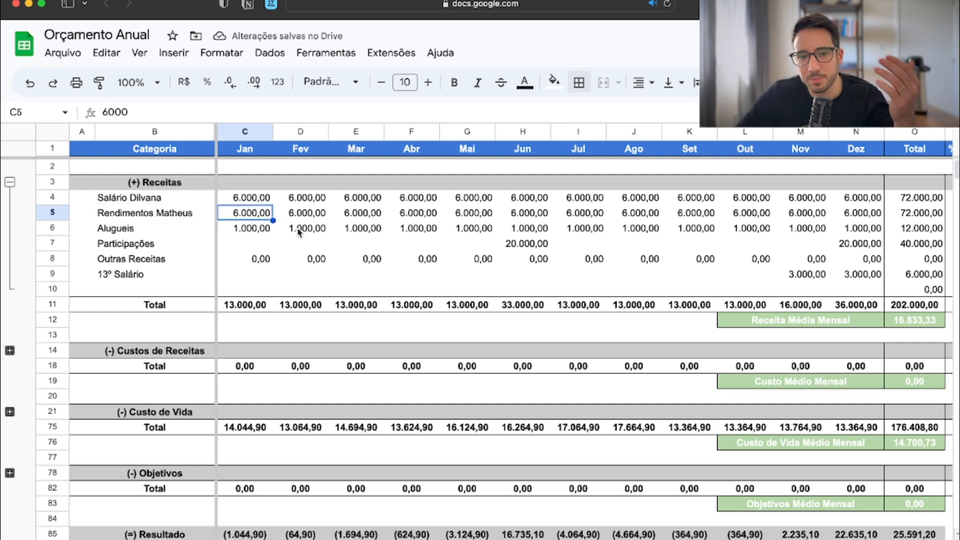
Step: Go through the monthly amounts of the Rendimentos row from January to December
key(Right)
key(Right)
click(424, 216)
click(475, 215)
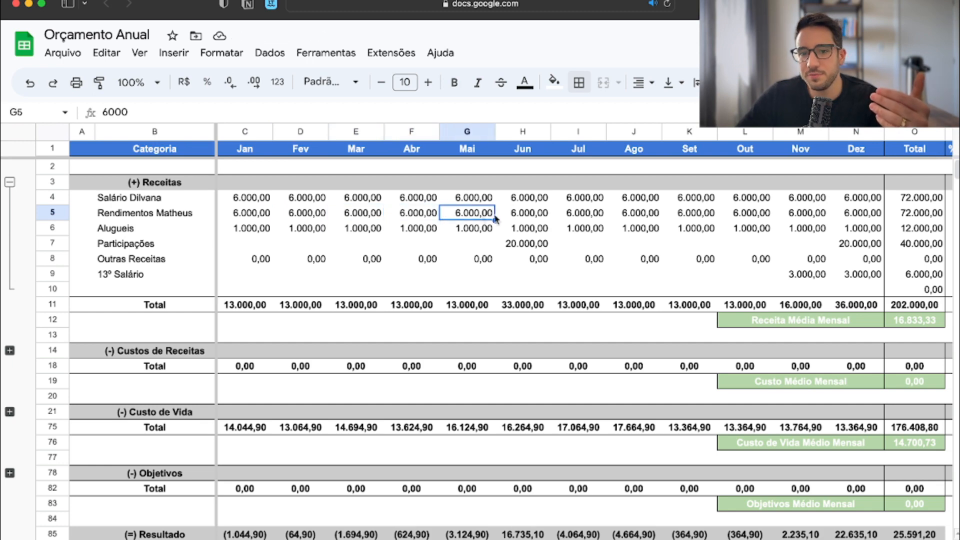
click(524, 216)
click(576, 215)
click(630, 215)
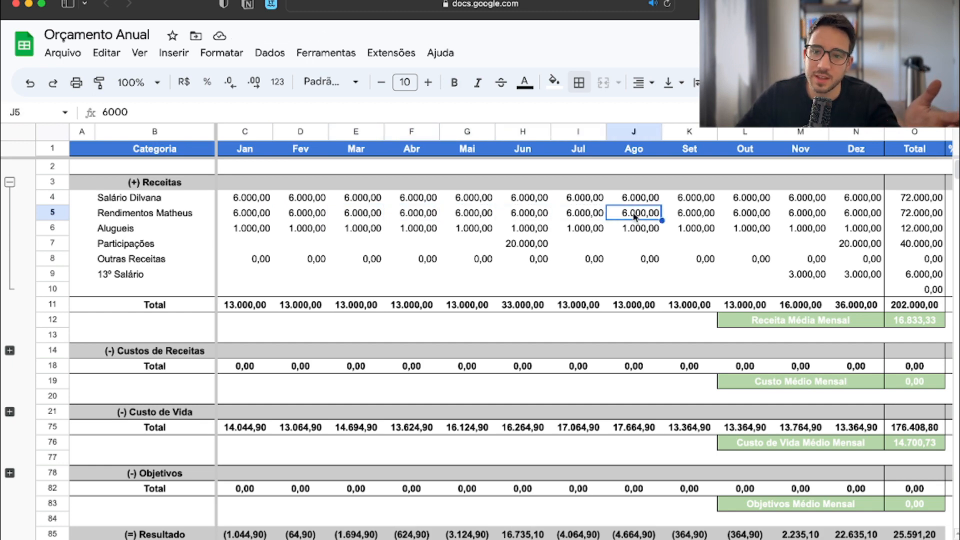
click(684, 216)
click(745, 216)
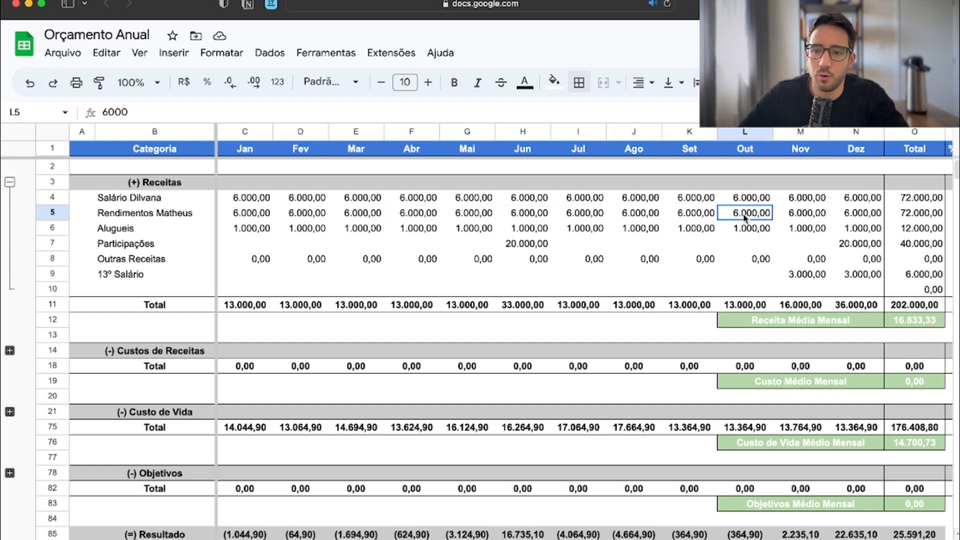
click(799, 216)
click(870, 217)
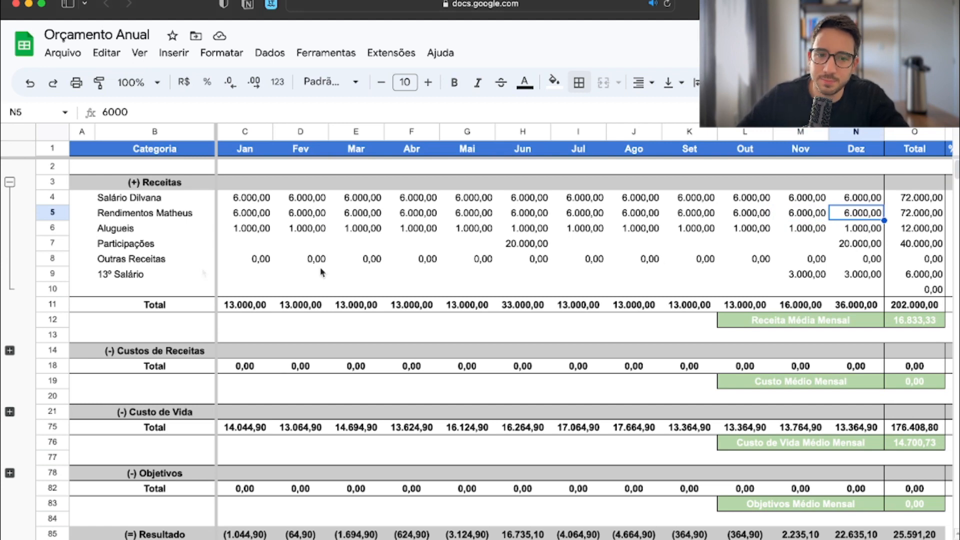
Step: Collapse the Receitas row group and expand the Custos de Receitas group
click(10, 182)
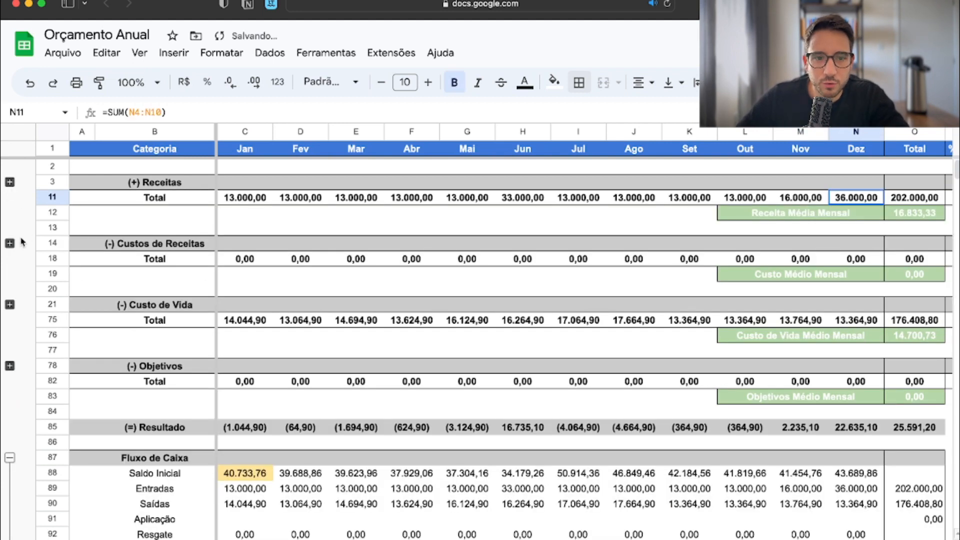
click(10, 243)
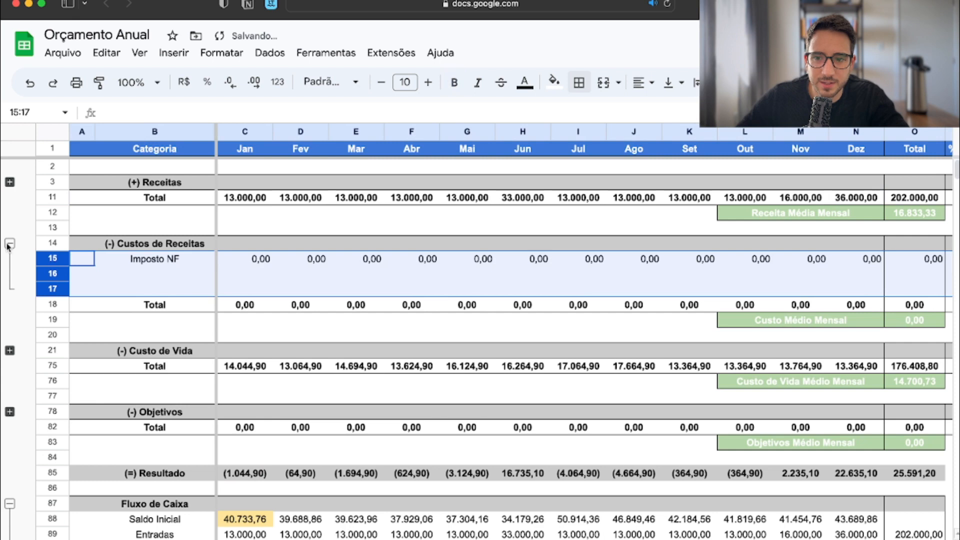
Step: Check the Receita Média Mensal value and its formula in the Total column
scroll(592, 248, right, 2)
click(716, 216)
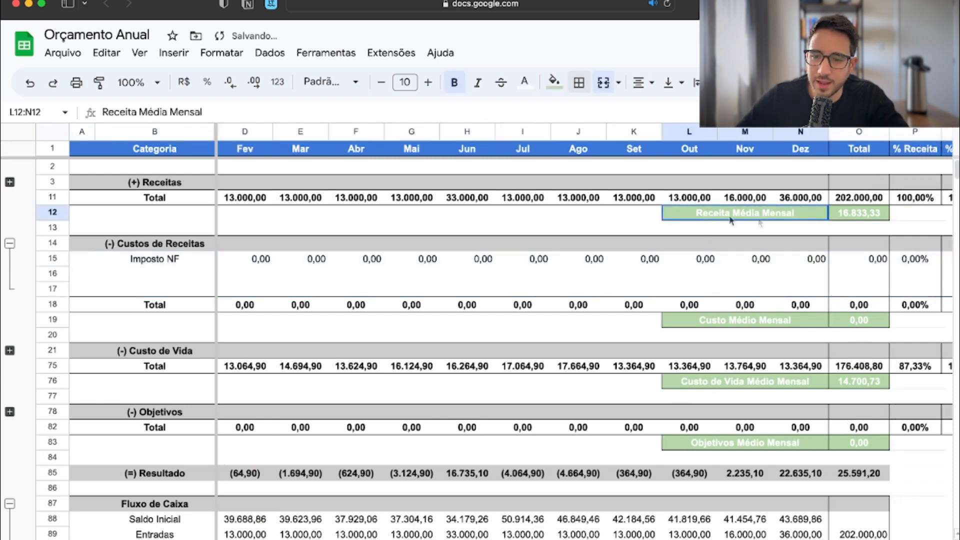
drag(717, 216, 864, 223)
click(852, 221)
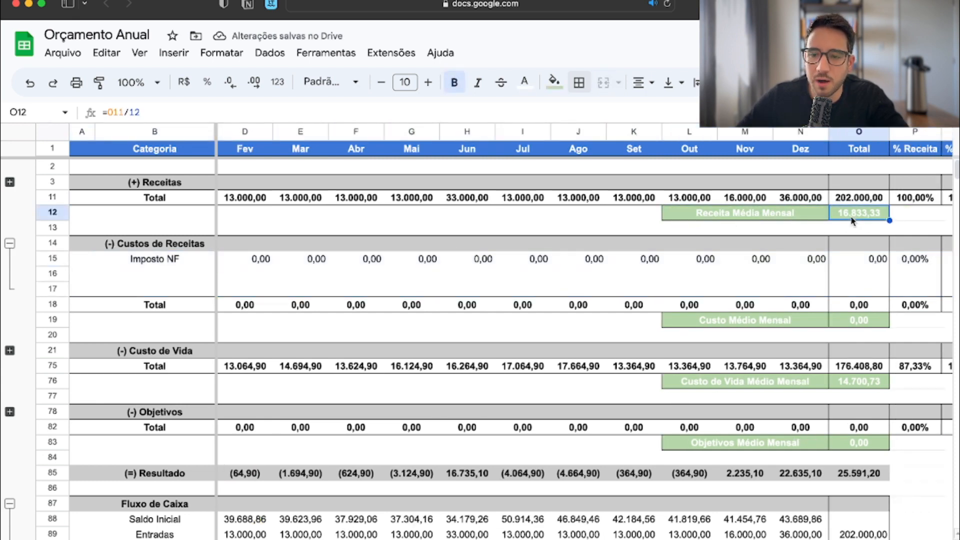
Step: Check the average monthly values for Custo de Vida, Custo and Objetivos in the Total column
drag(742, 385, 844, 384)
drag(705, 322, 848, 325)
drag(712, 444, 830, 444)
click(856, 445)
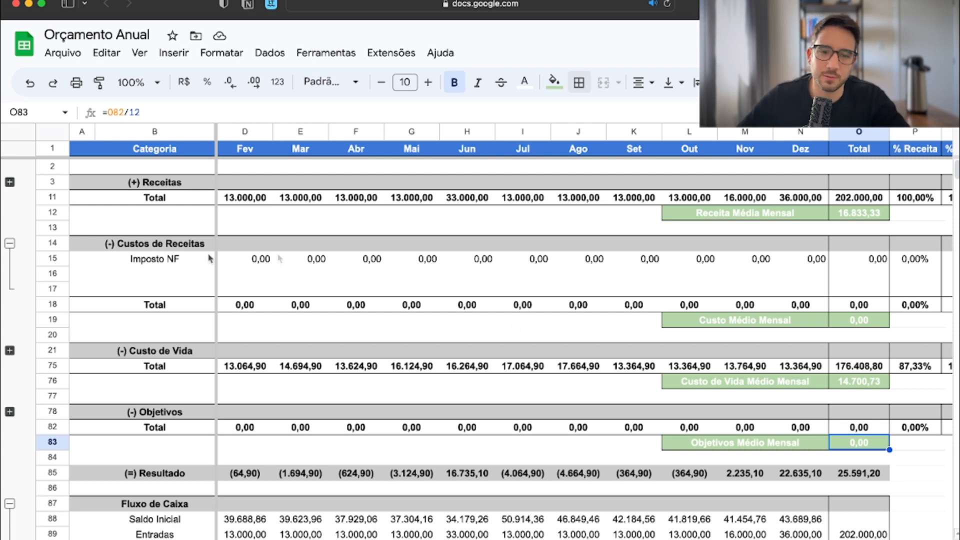
Step: Expand the Receitas row group and inspect the February amounts of the Salário and Rendimentos rows
click(159, 273)
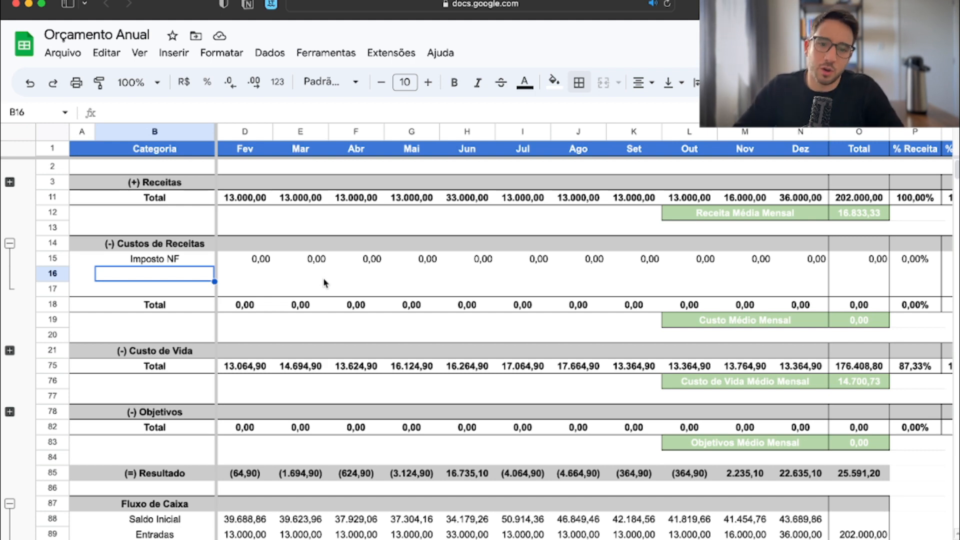
click(248, 256)
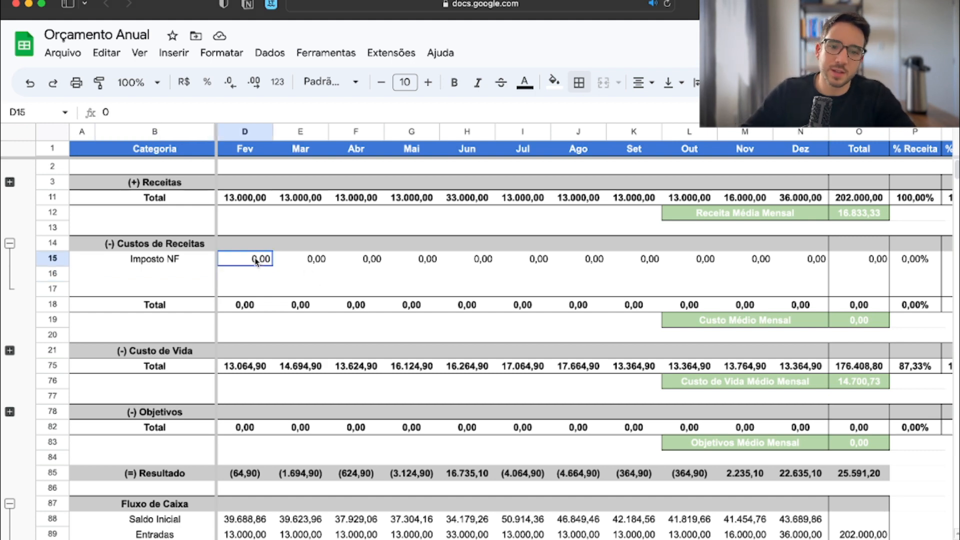
click(10, 182)
click(260, 212)
click(261, 200)
click(261, 215)
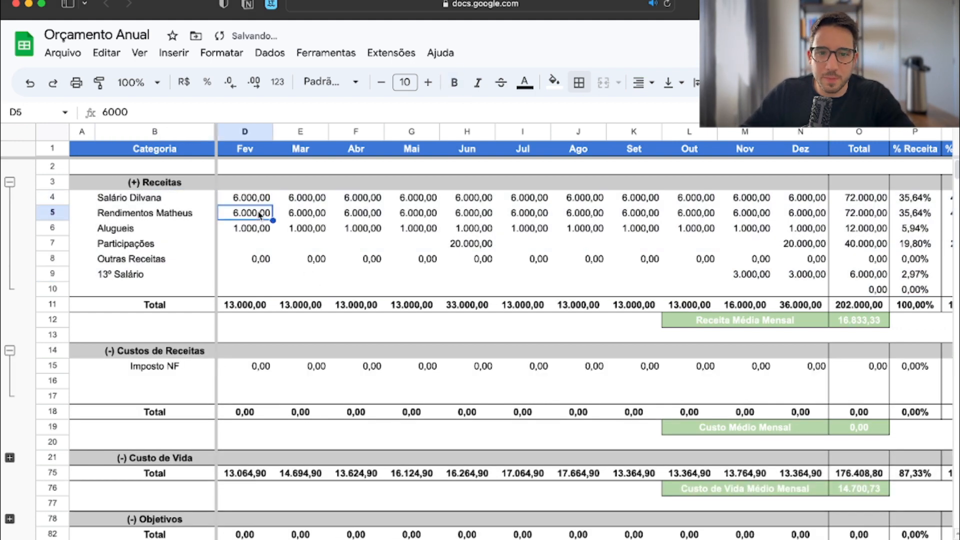
Step: Set the Imposto NF cost to 600 for February and copy it across the months through December
click(261, 369)
click(288, 368)
click(260, 369)
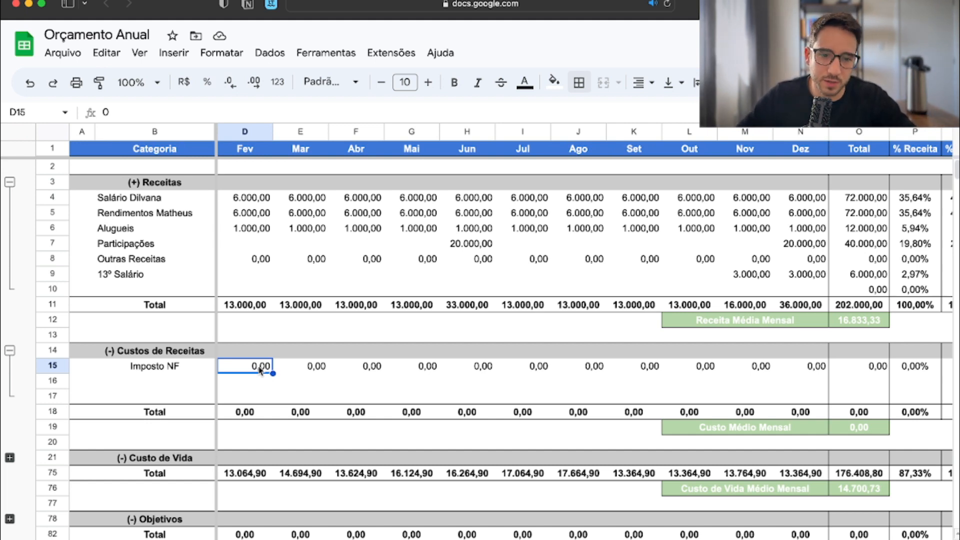
click(161, 383)
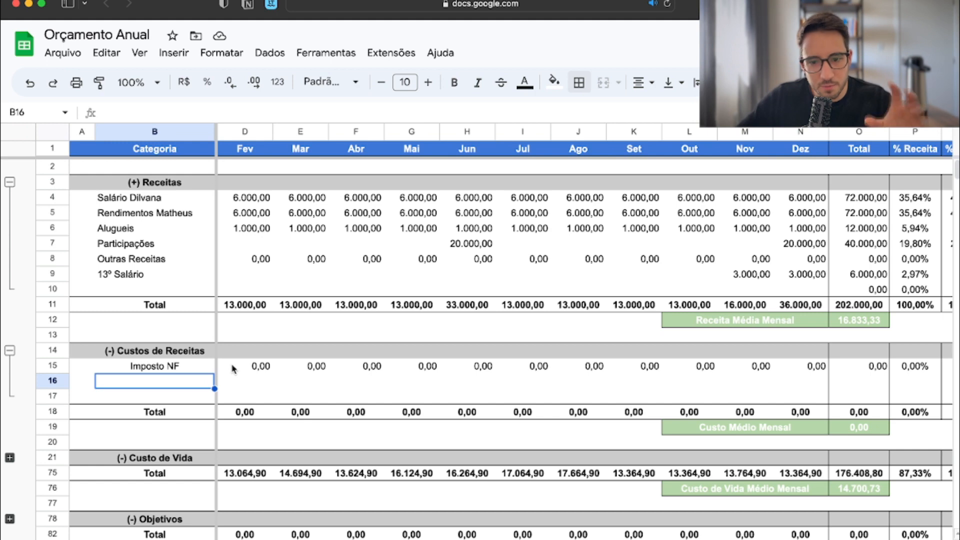
click(257, 370)
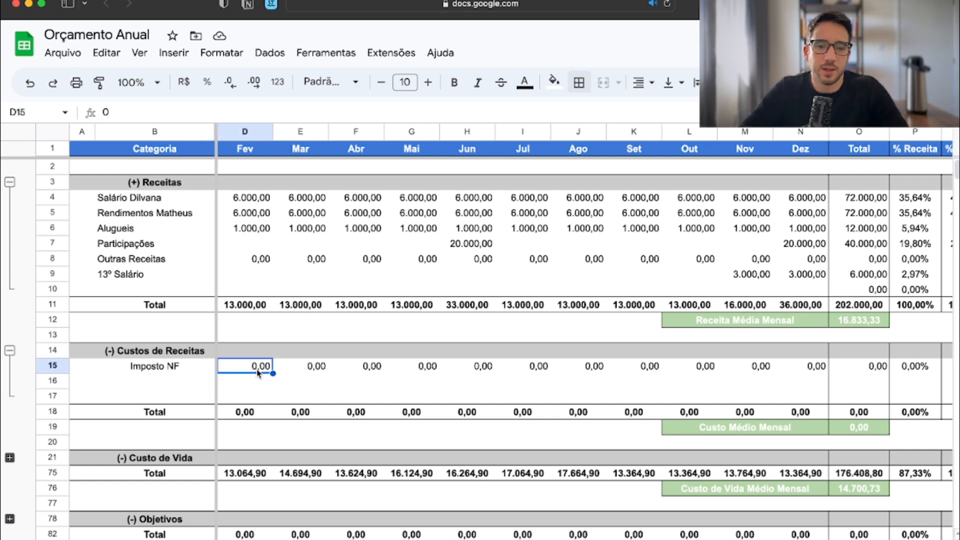
text(600)
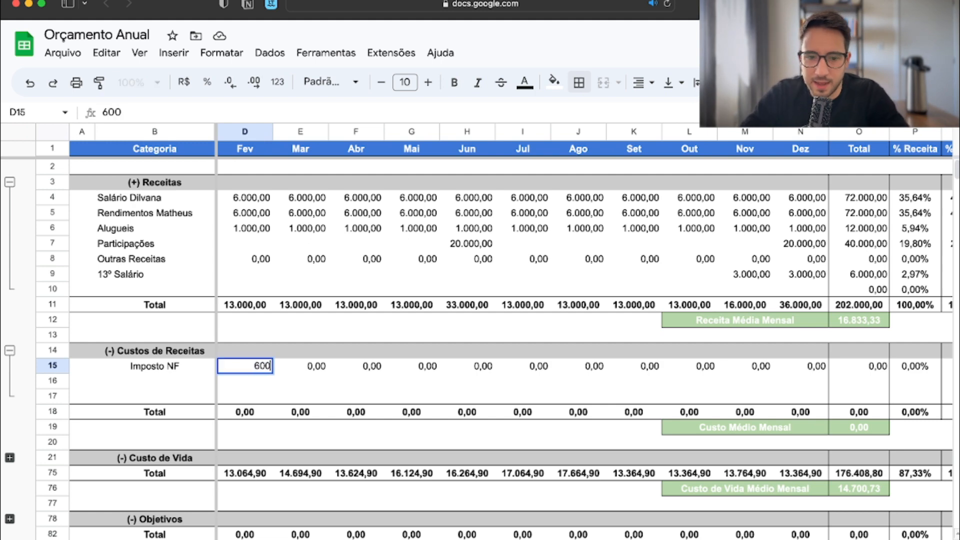
key(Tab)
click(258, 370)
drag(273, 374, 796, 386)
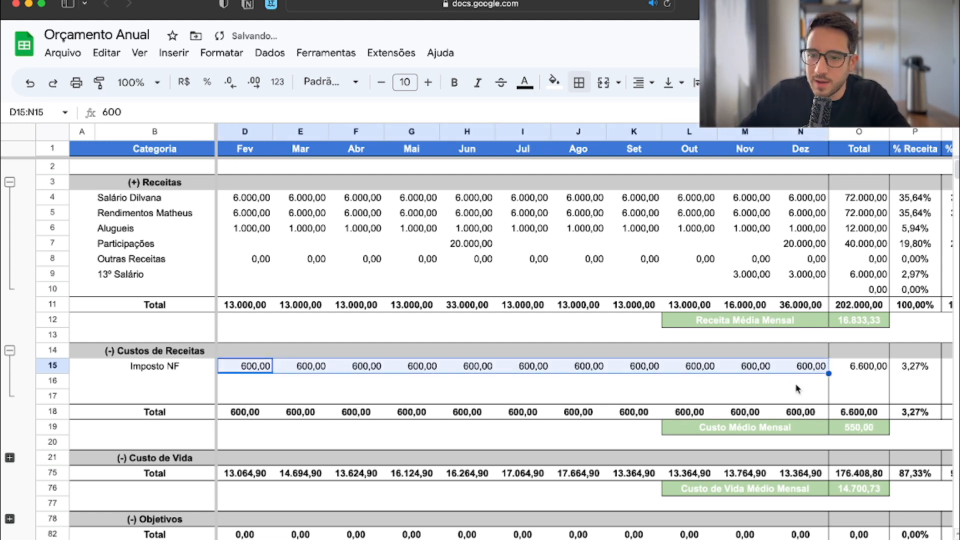
Step: Add a Viagens category below Imposto NF and copy the 600 Imposto NF amount from February to January
click(762, 386)
click(175, 354)
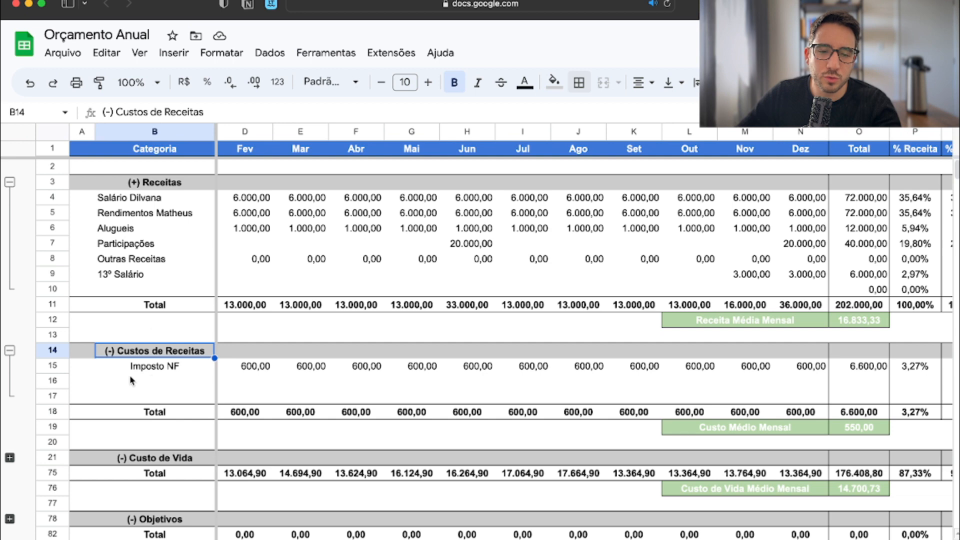
click(186, 214)
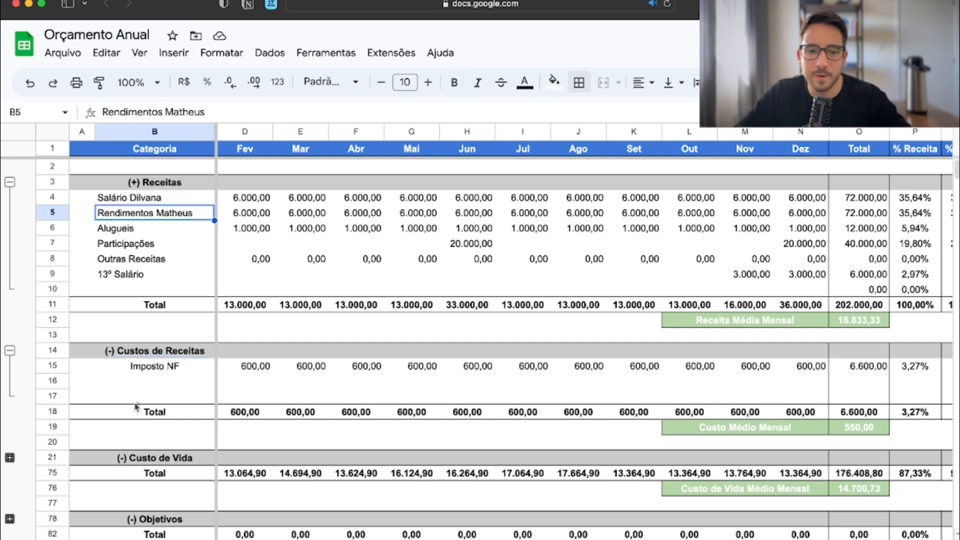
click(151, 381)
text(Via)
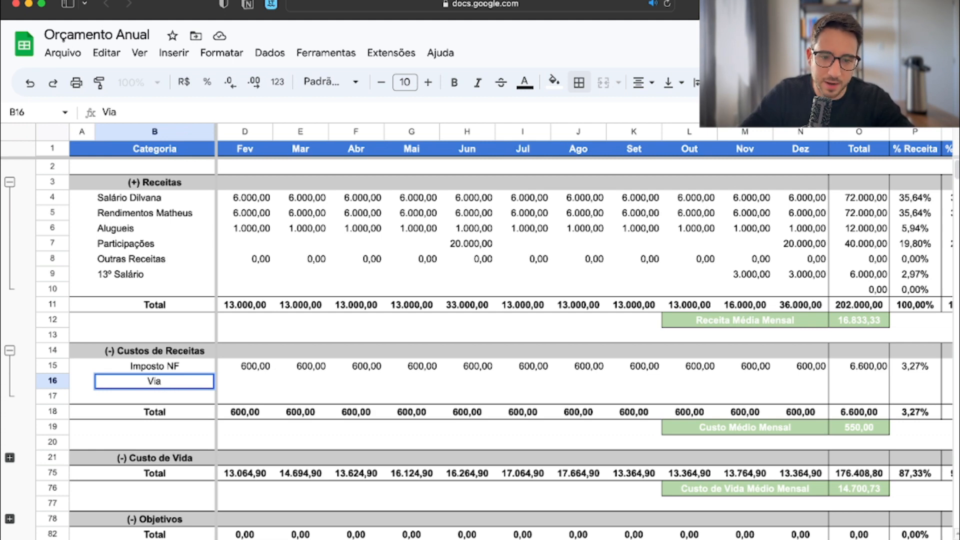
key(Tab)
click(320, 372)
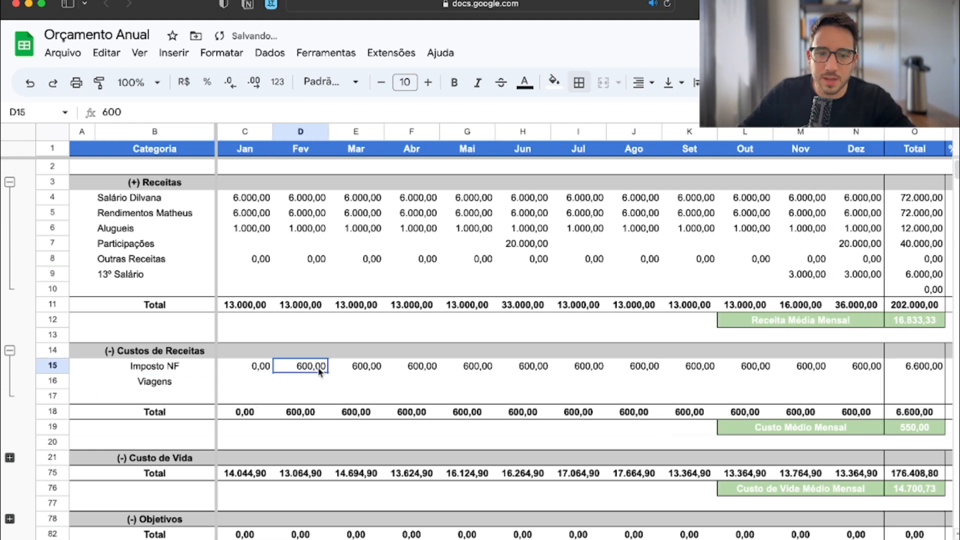
drag(328, 373, 258, 370)
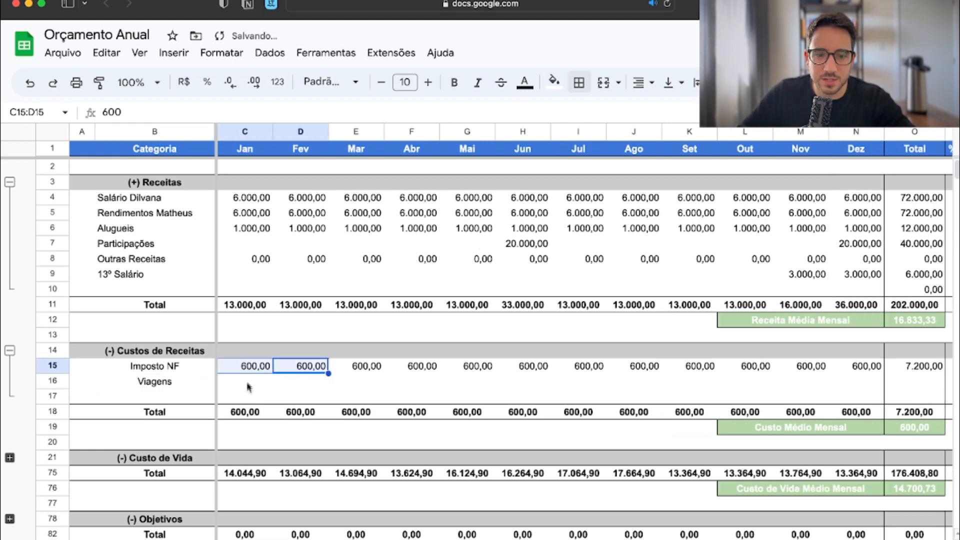
Step: Set the Viagens cost to 500 for January and copy it across the months through December
click(248, 386)
text(500)
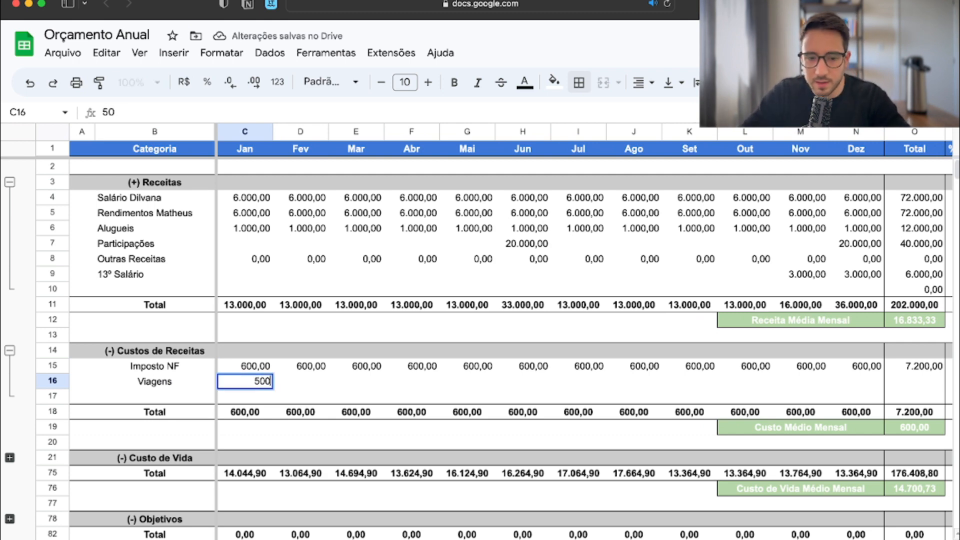
key(Tab)
click(258, 383)
drag(272, 388, 849, 389)
Step: Copy the Imposto NF row's total and percentage formulas down to the Viagens row and check the Custo Médio Mensal formula
scroll(840, 392, right, 3)
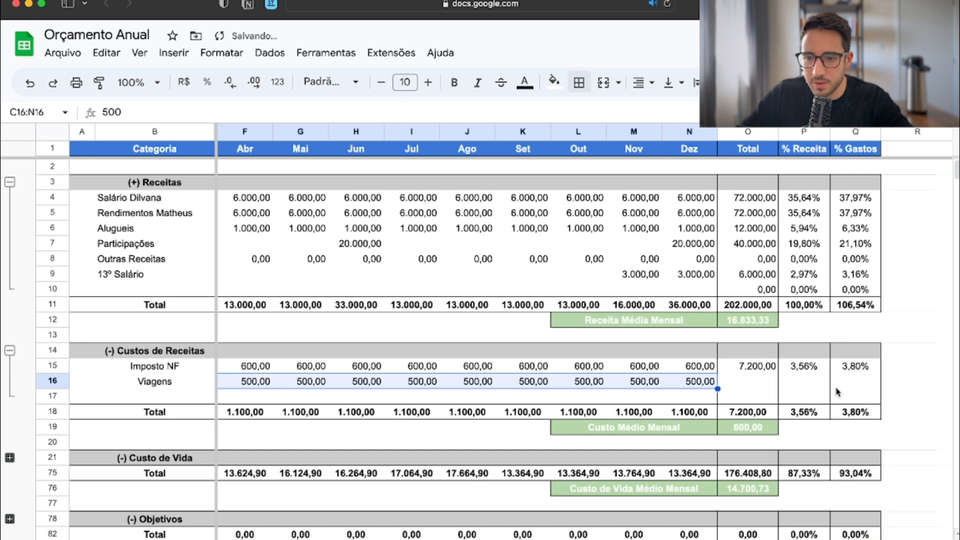
click(754, 369)
drag(755, 370, 878, 386)
click(712, 429)
click(733, 431)
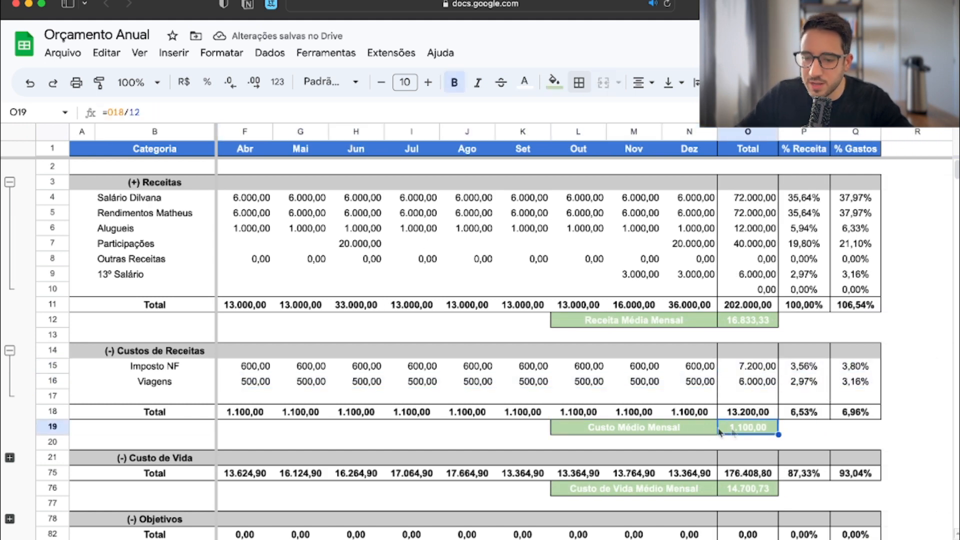
Step: Review the monthly Imposto NF amounts and compare the salary and Rendimentos rows with the Imposto NF and Viagens costs
scroll(569, 384, left, 3)
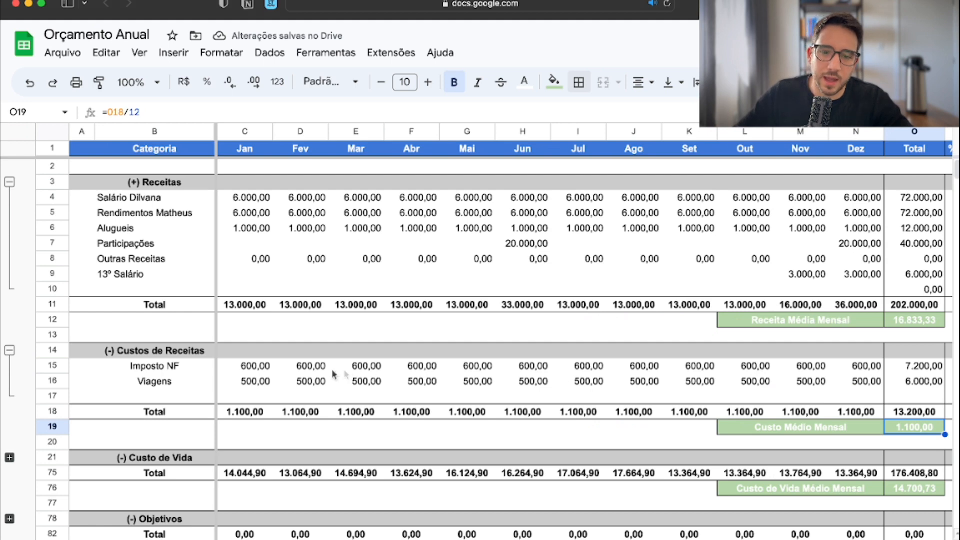
click(273, 367)
click(365, 368)
click(420, 368)
click(577, 367)
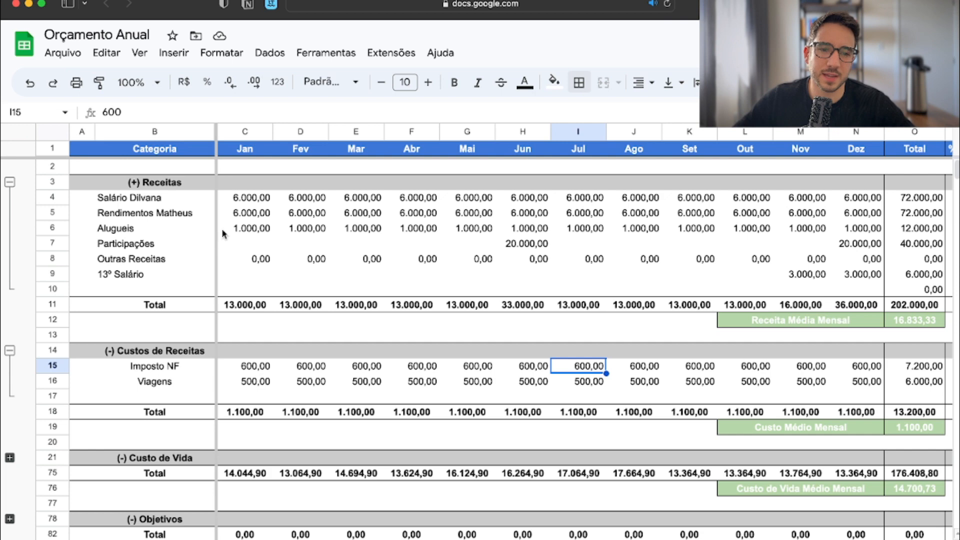
click(163, 368)
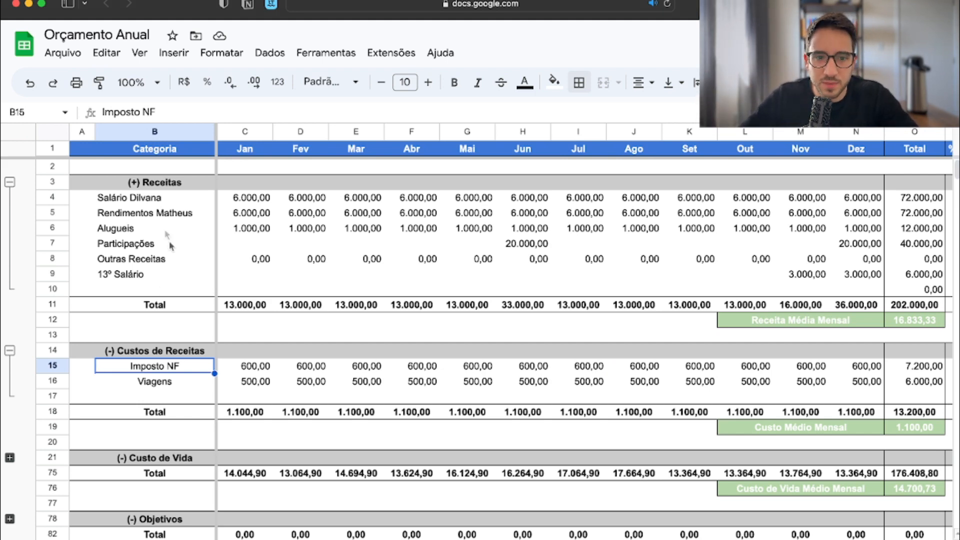
click(129, 201)
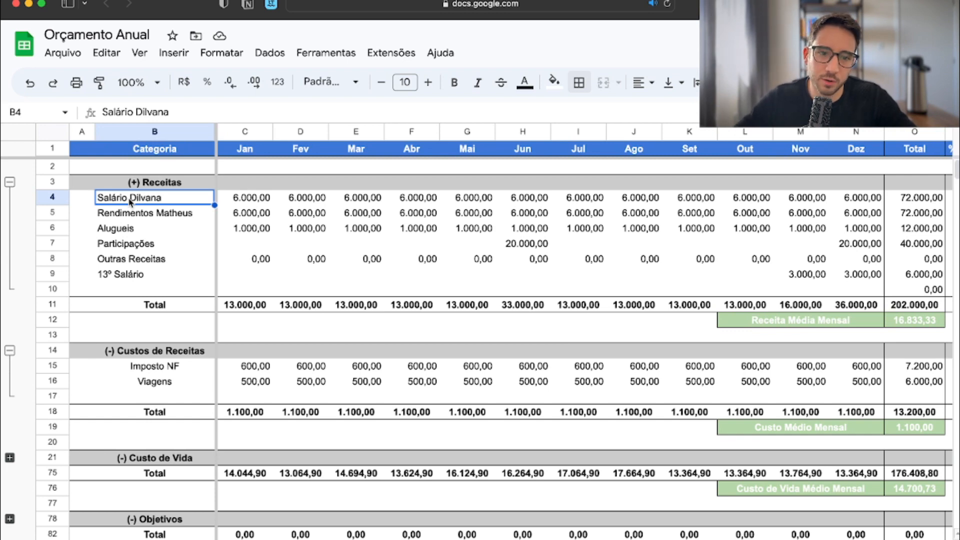
key(Down)
click(161, 373)
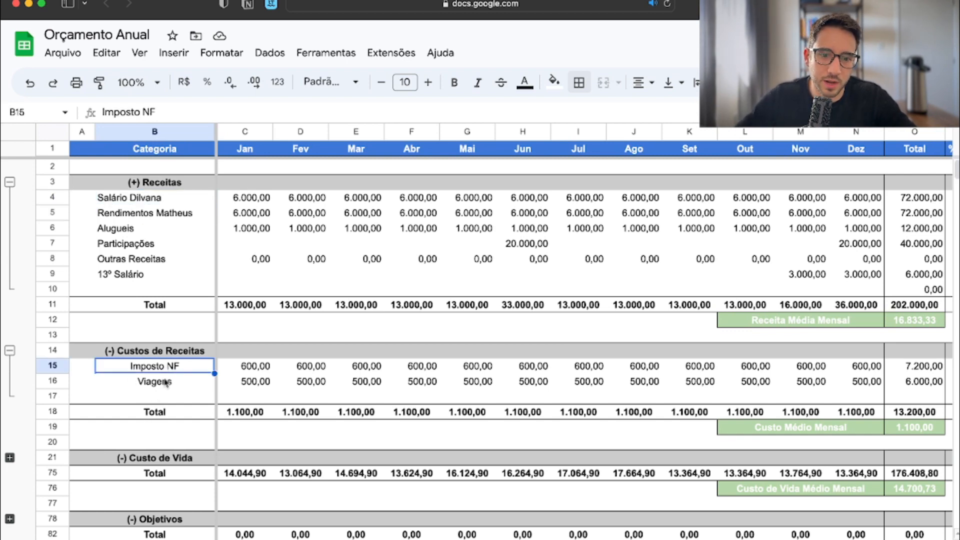
click(165, 383)
Step: Collapse the Receitas and Custos de Receitas row groups and expand the Custo de Vida group
key(alt+shift+Up)
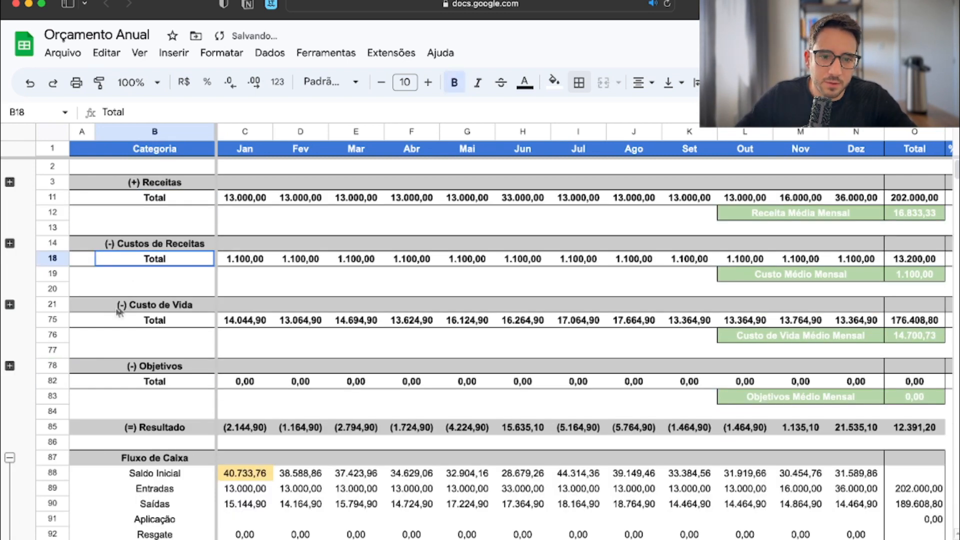
click(9, 304)
click(152, 304)
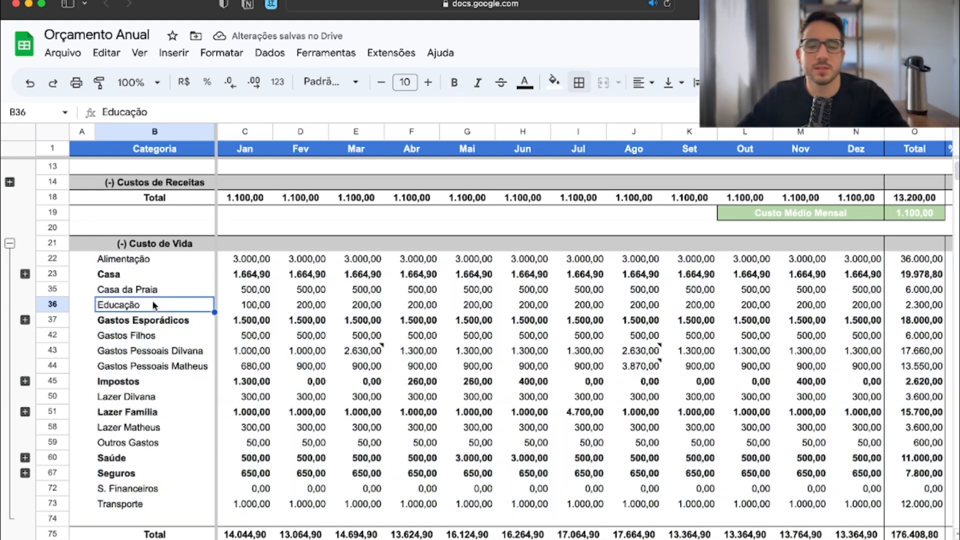
Step: Go through the monthly amounts of the Alimentação row from January to December
click(66, 261)
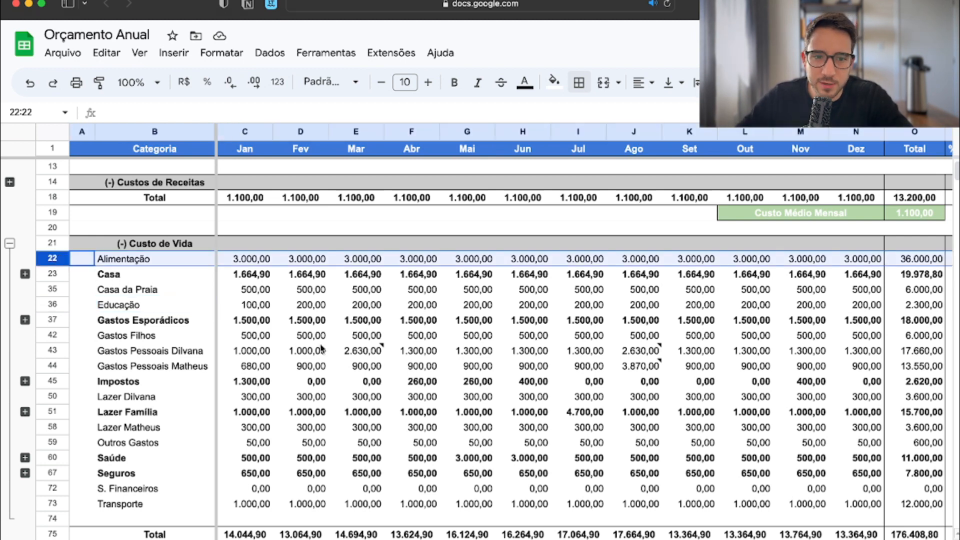
click(429, 304)
click(264, 262)
click(292, 262)
click(366, 263)
click(395, 267)
click(487, 266)
click(520, 268)
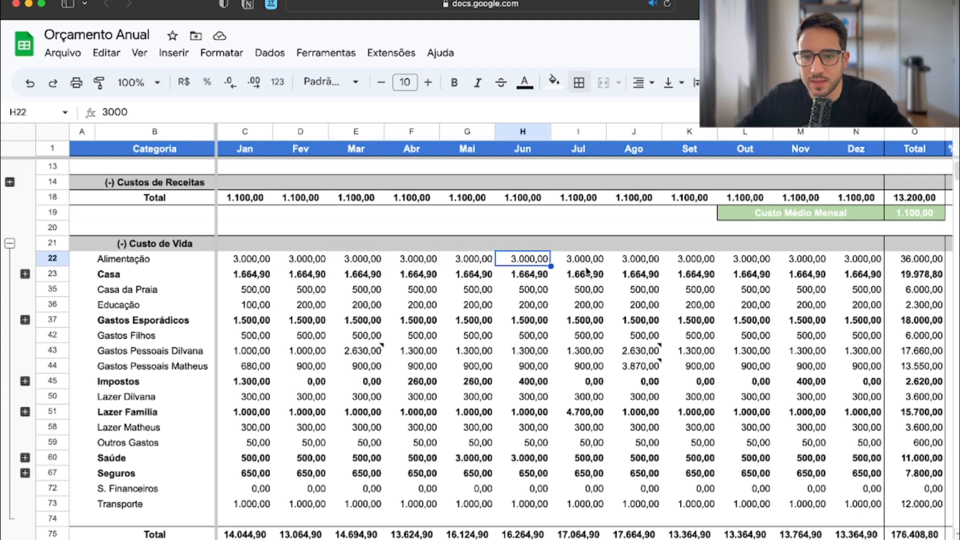
click(600, 267)
click(643, 266)
click(695, 265)
click(734, 262)
click(805, 266)
click(856, 263)
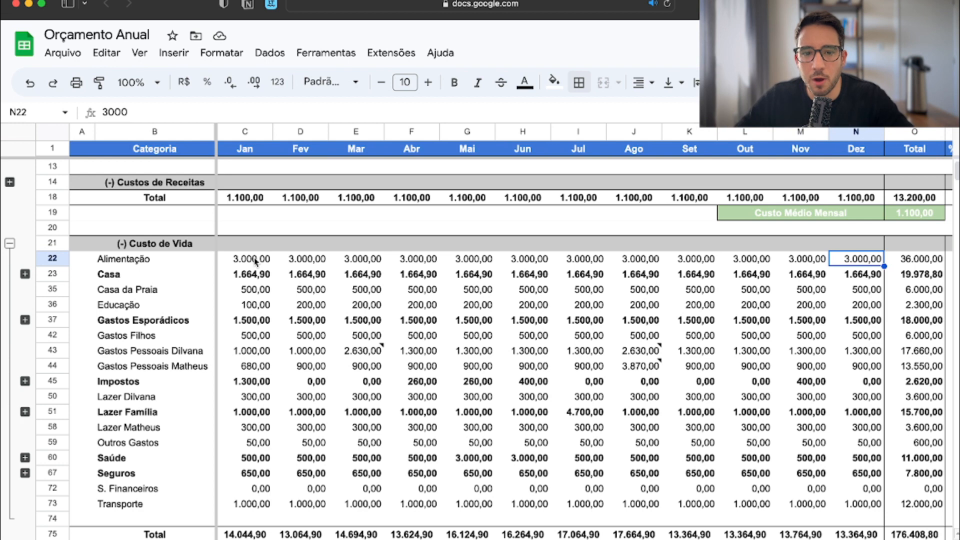
click(255, 261)
click(856, 262)
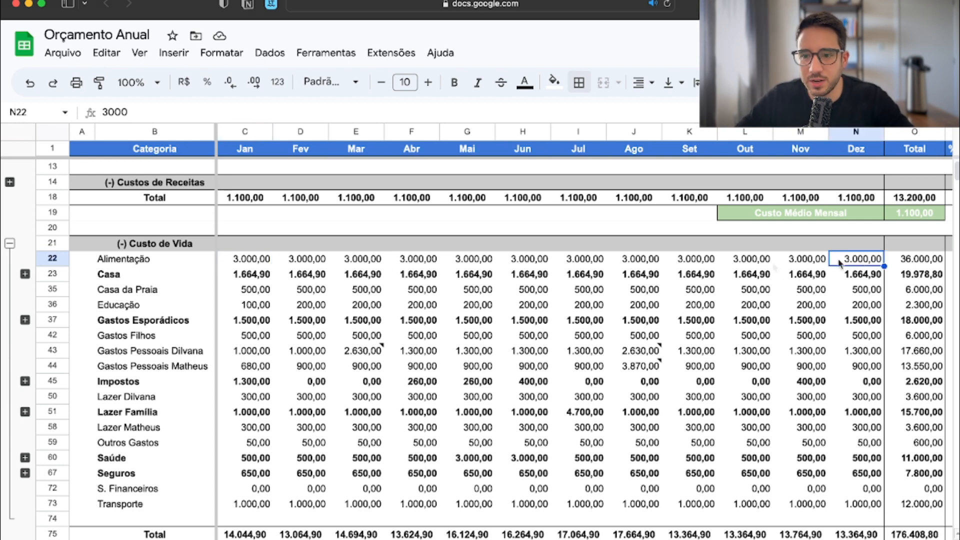
click(253, 266)
click(869, 262)
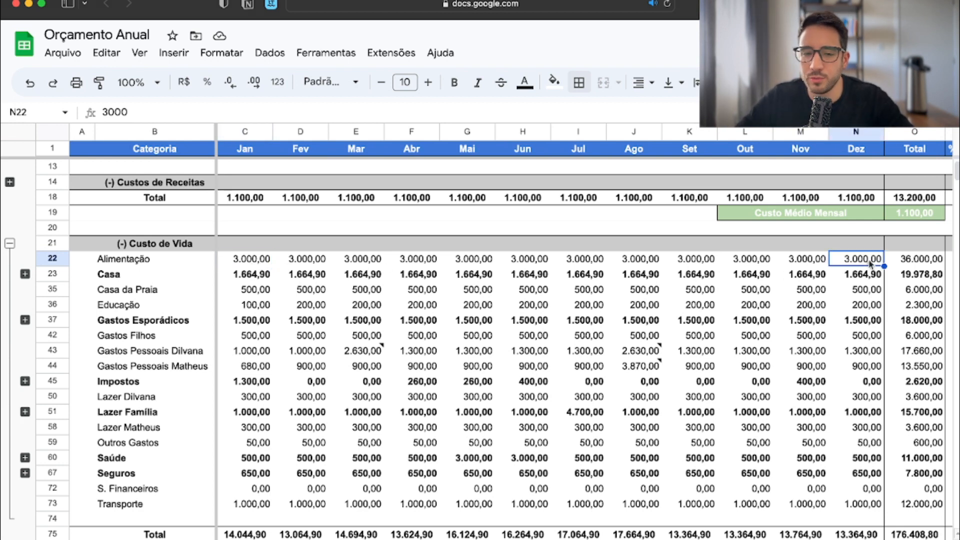
Step: Expand the Casa subgroup and go through its subcategories from Aluguel to Manutenção da Casa
click(24, 274)
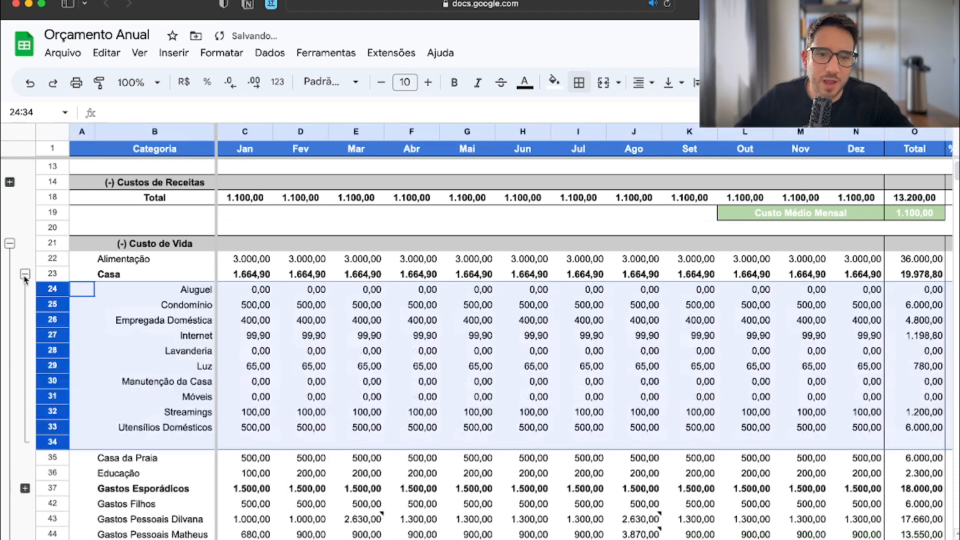
click(194, 292)
click(196, 305)
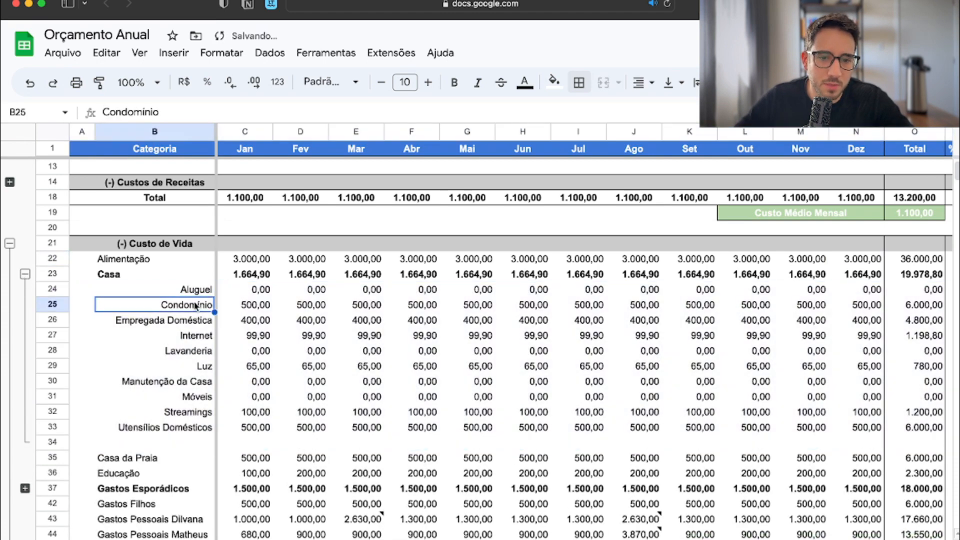
click(197, 323)
click(205, 340)
click(205, 352)
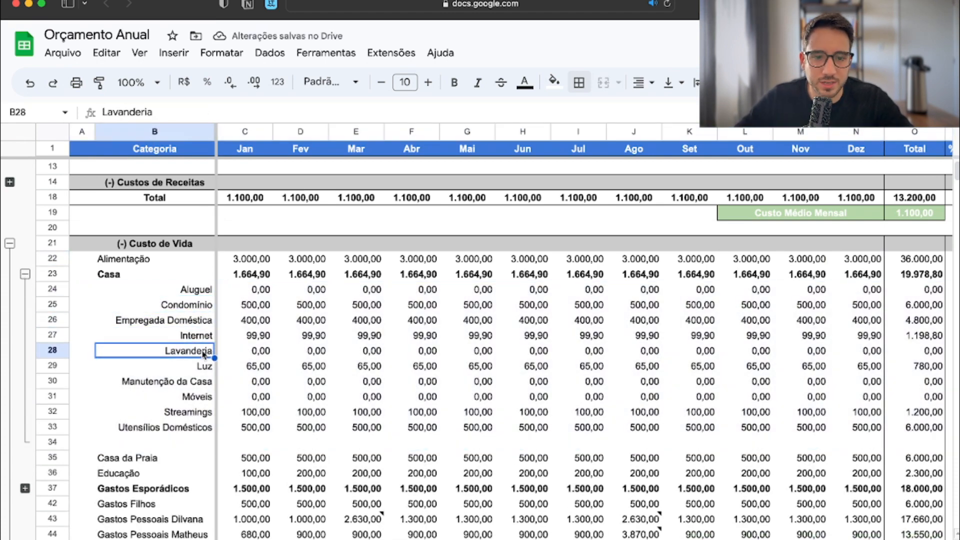
click(206, 370)
click(203, 388)
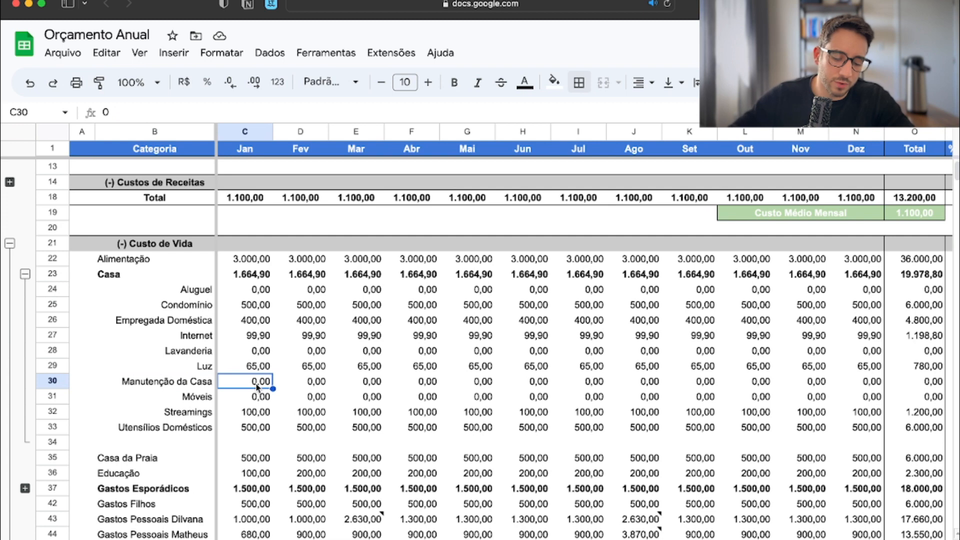
Step: Set Manutenção da Casa to 100 for January and copy it across the months through December
text(100)
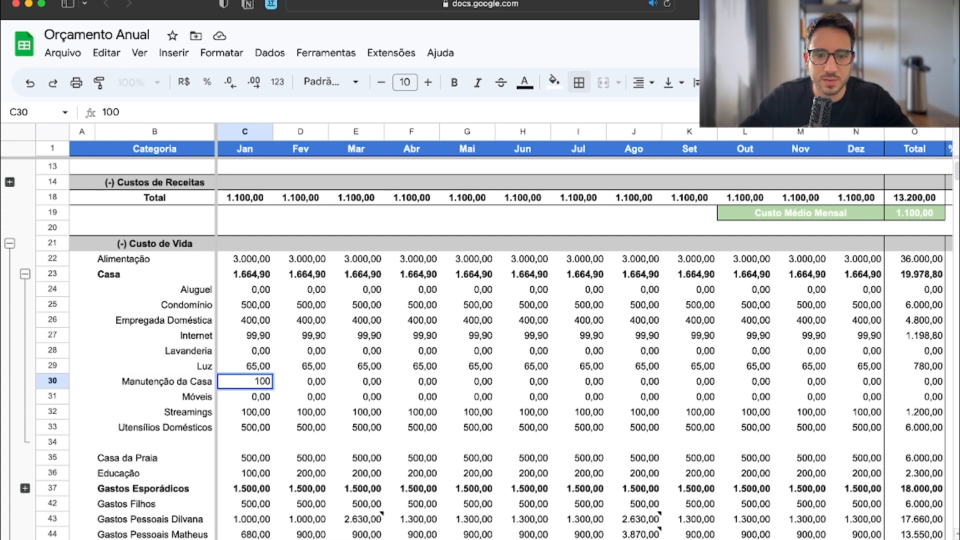
key(Return)
click(260, 383)
drag(273, 388, 854, 384)
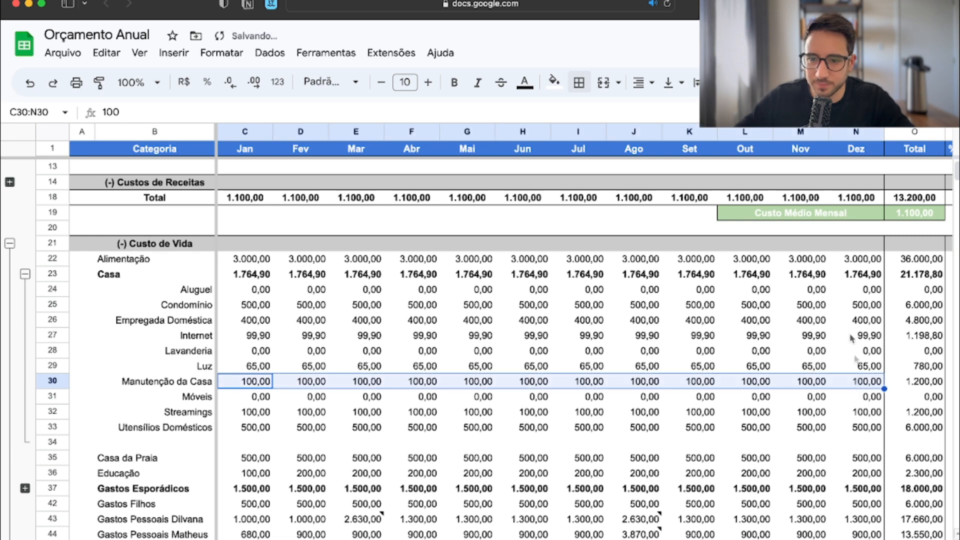
Step: Check the December sum formula of Casa, then review the Utensílios Domésticos row and the subgroup's totals and percentages
double_click(859, 278)
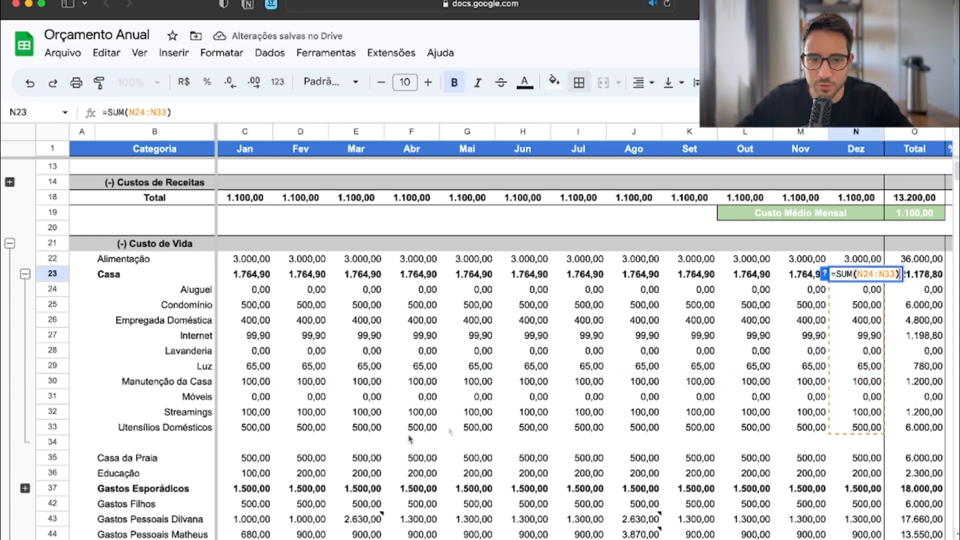
key(Escape)
drag(250, 427, 850, 427)
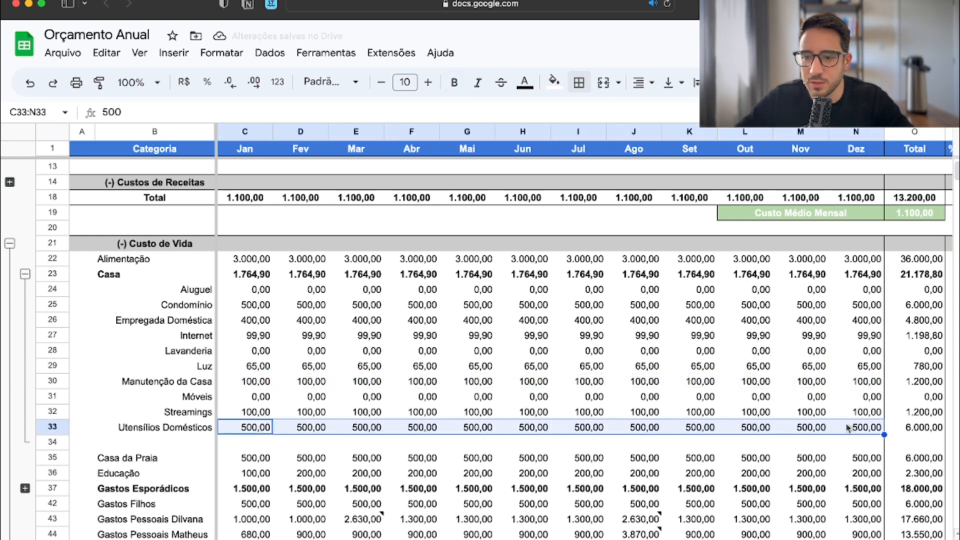
scroll(849, 427, right, 3)
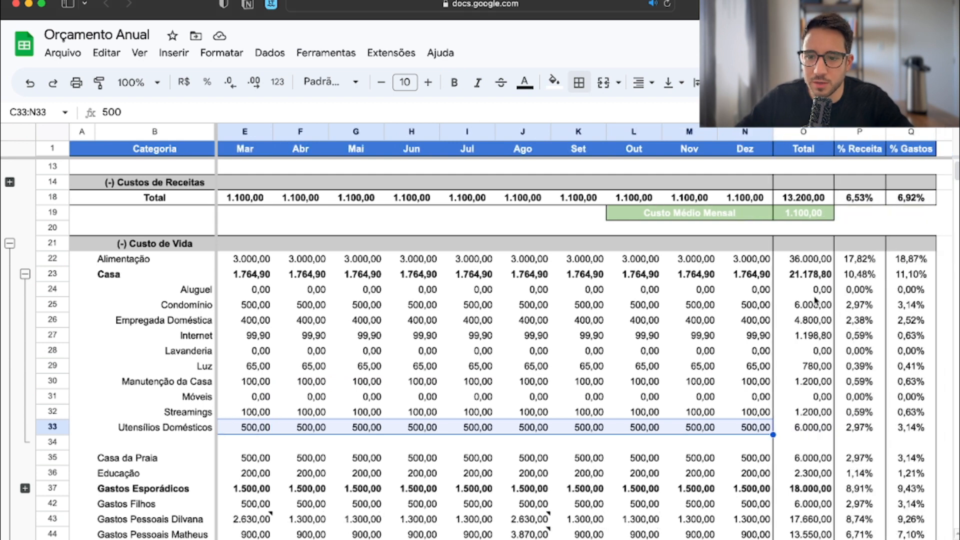
Step: Compare the Casa subgroup's subcategories with the separate Casa da Praia row, collapse Casa and review the Educação row
click(25, 274)
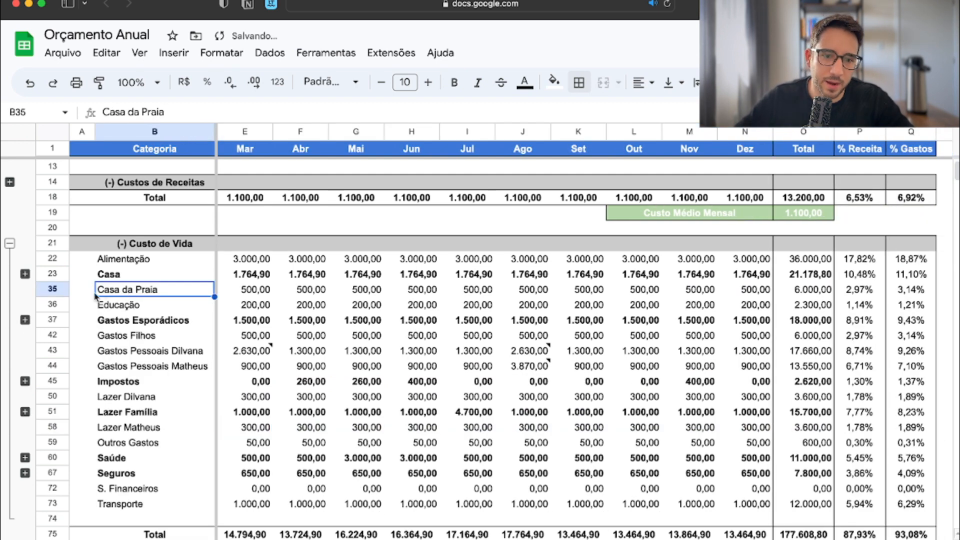
click(52, 289)
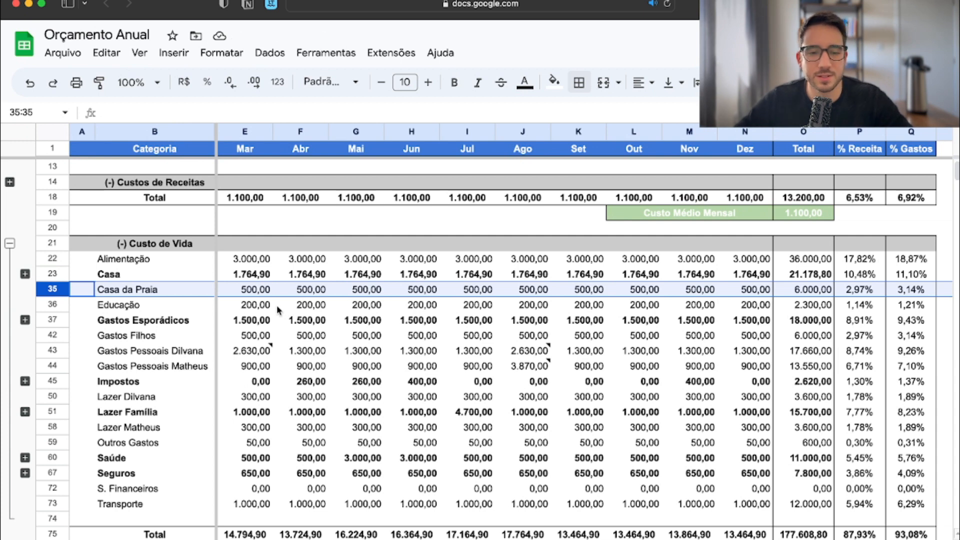
click(25, 274)
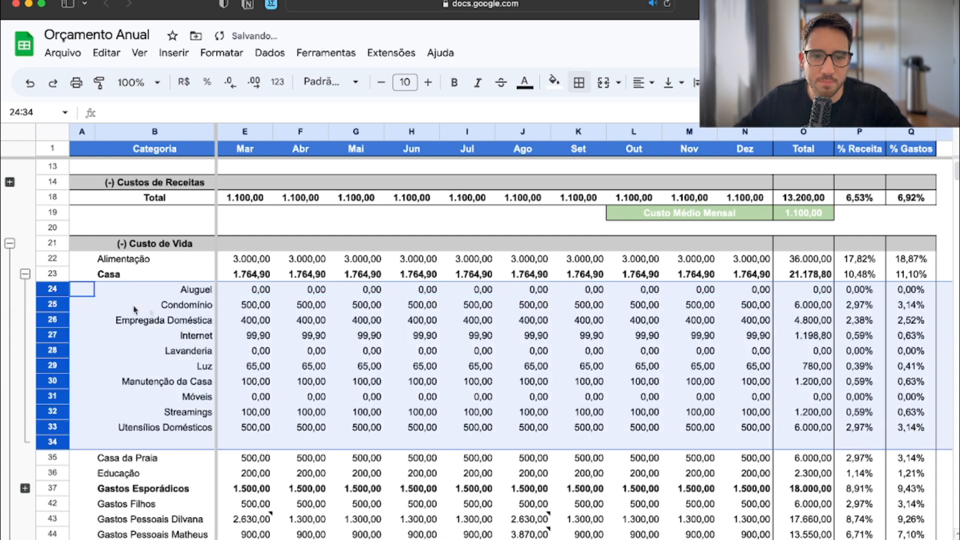
click(186, 294)
click(136, 458)
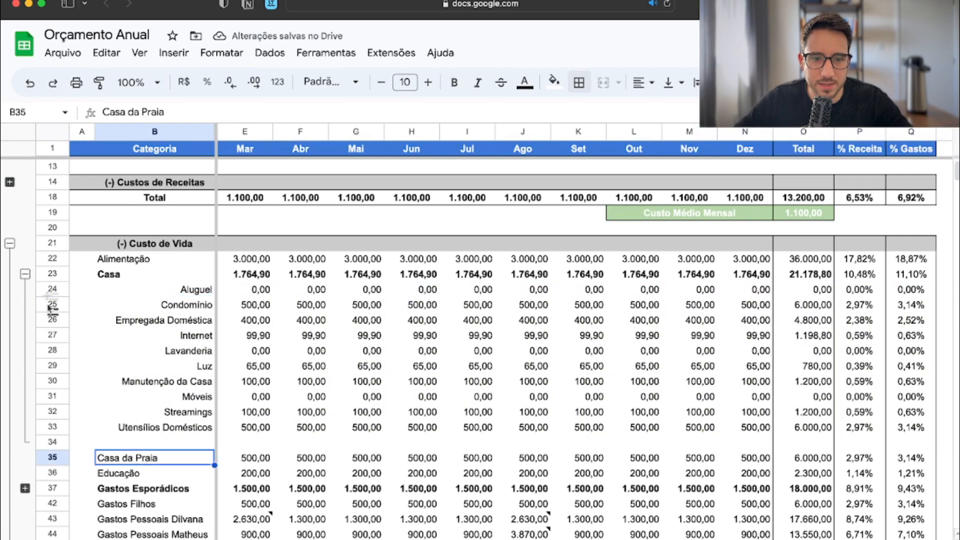
click(25, 274)
scroll(633, 353, left, 2)
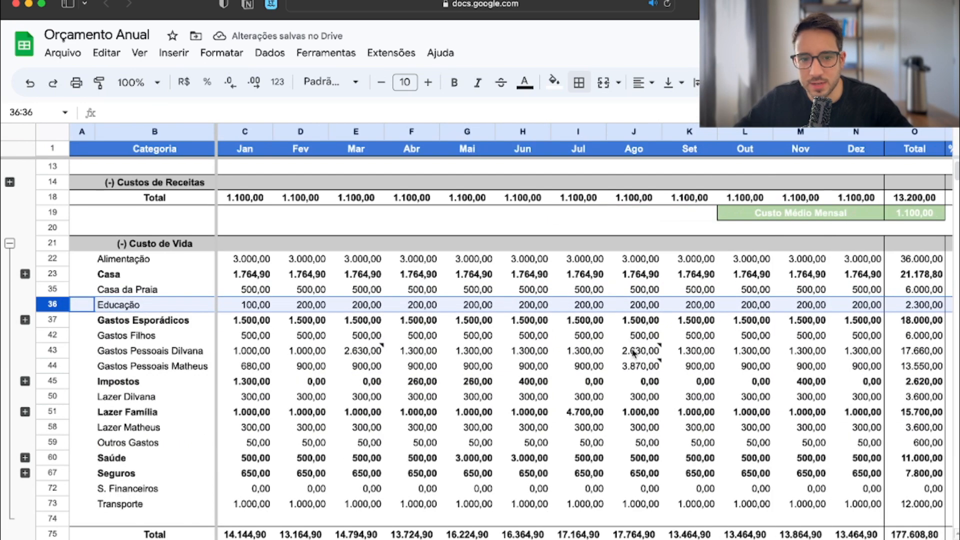
Step: Expand the Gastos Esporádicos subgroup and go through the monthly Presentes amounts from March to June
click(145, 320)
click(53, 320)
click(25, 320)
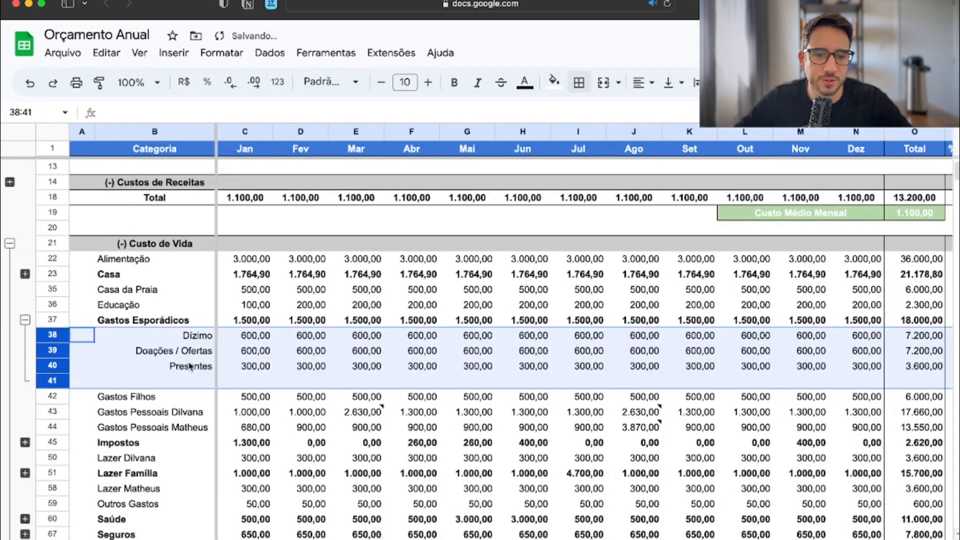
click(358, 366)
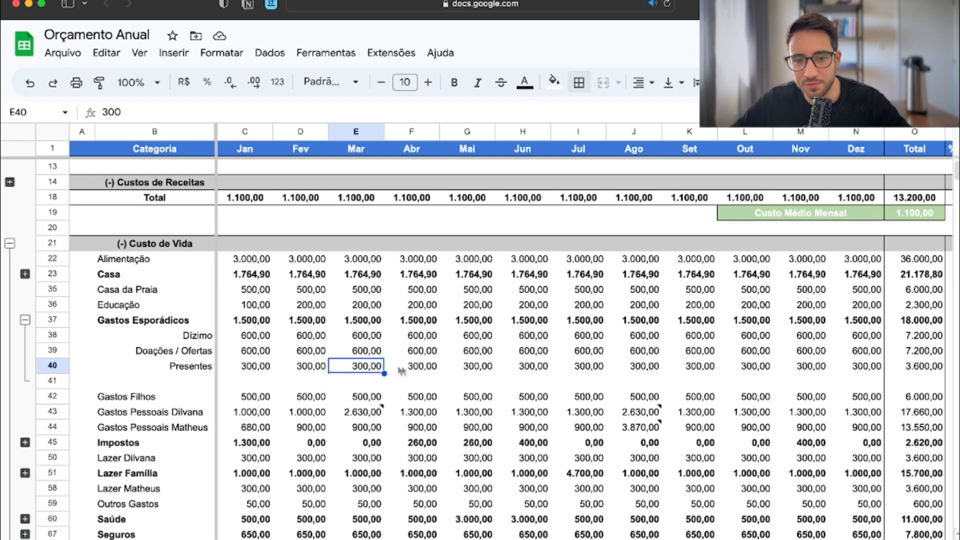
click(414, 370)
click(486, 372)
click(530, 370)
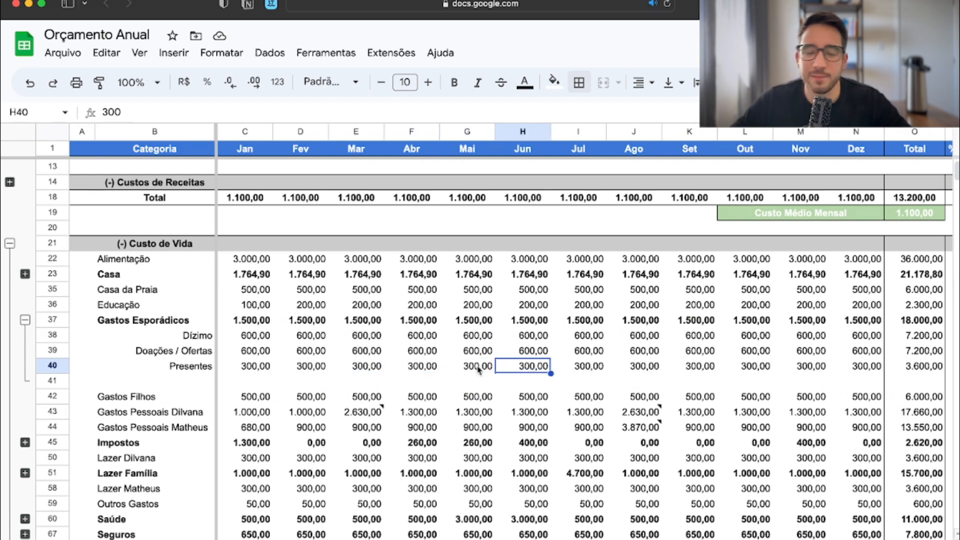
click(418, 131)
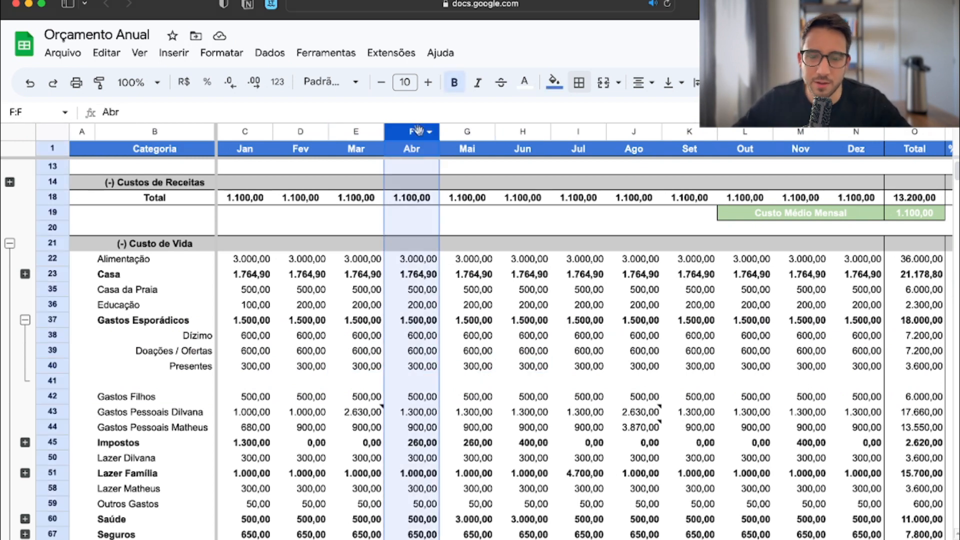
click(430, 371)
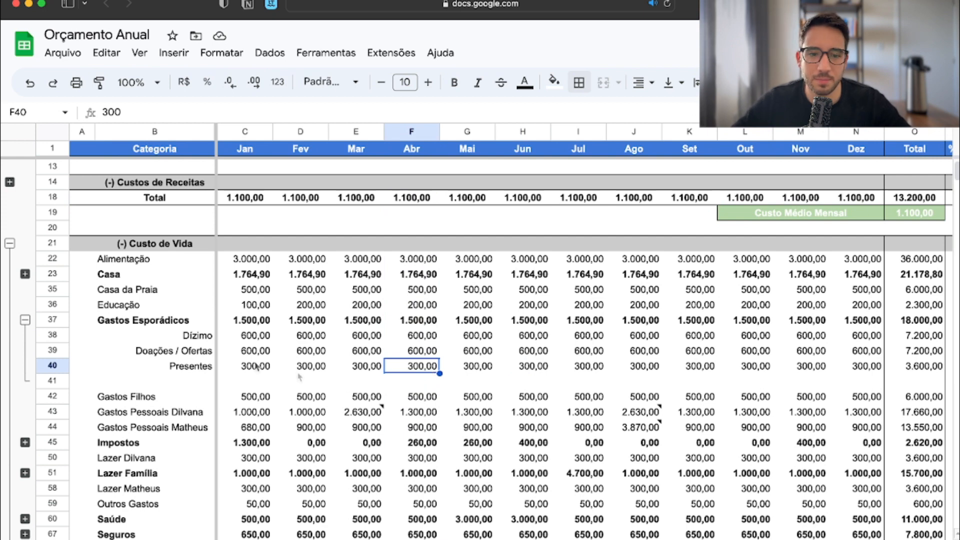
Step: Collapse the Gastos Esporádicos subgroup and go through the two Gastos Pessoais rows down to Impostos
click(25, 320)
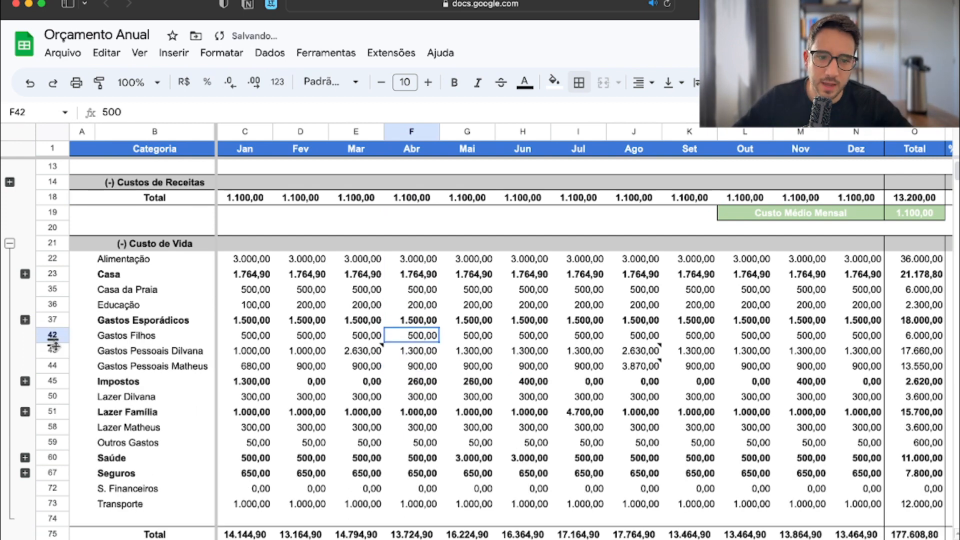
click(50, 353)
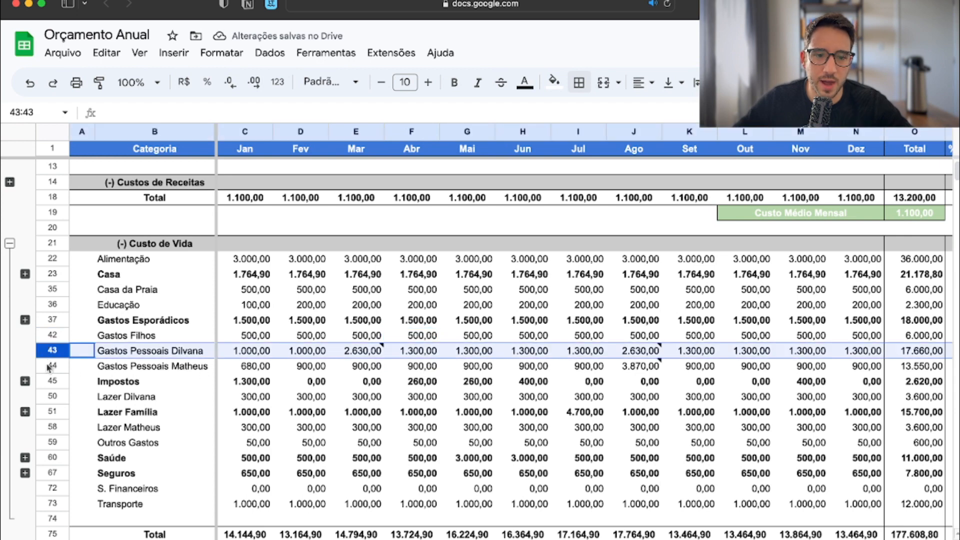
click(50, 368)
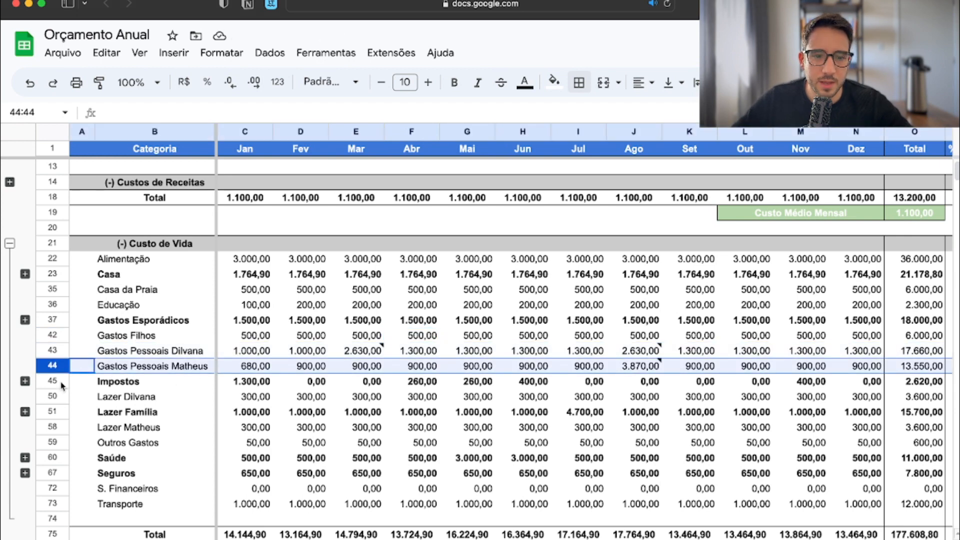
click(58, 381)
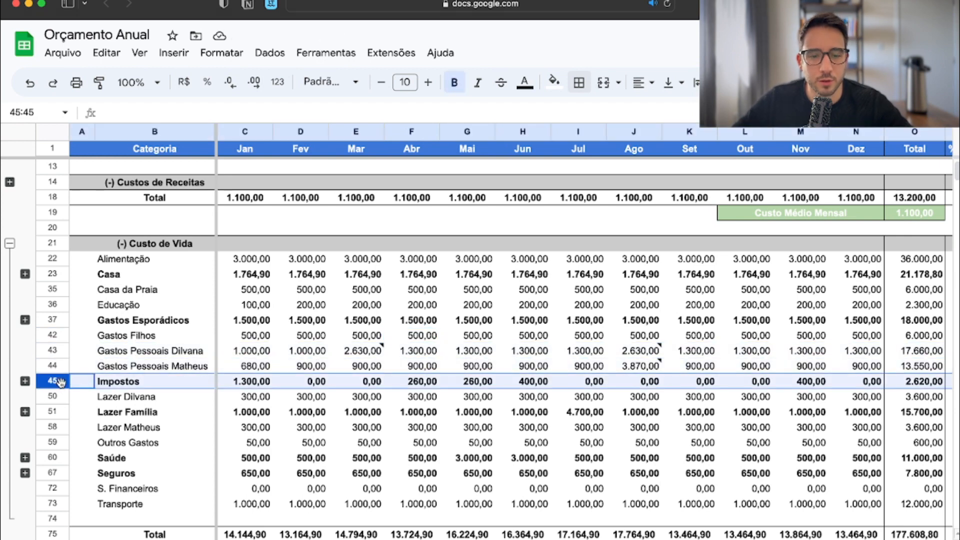
Step: Expand the Impostos subgroup and examine the IPTU amounts from January to December
click(25, 381)
click(265, 428)
click(257, 412)
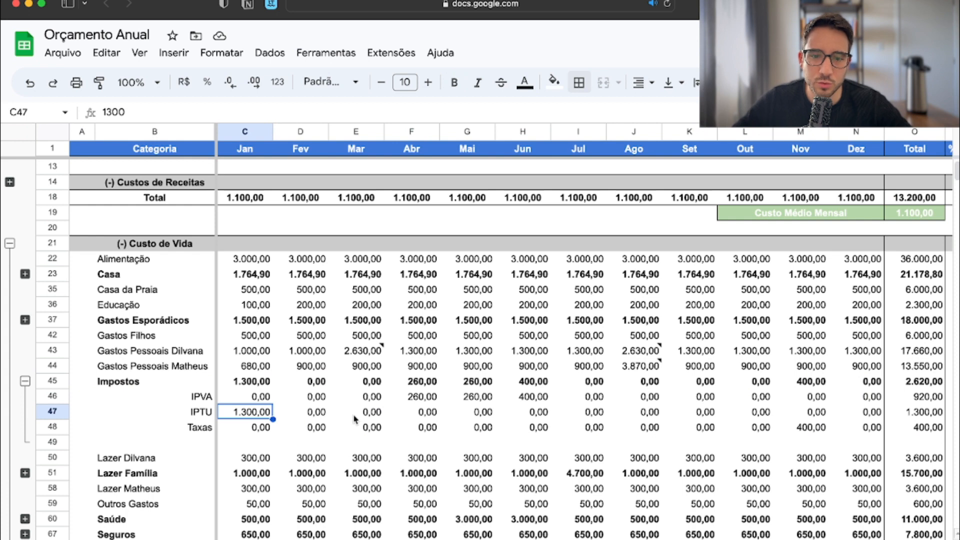
drag(311, 415, 855, 414)
click(437, 420)
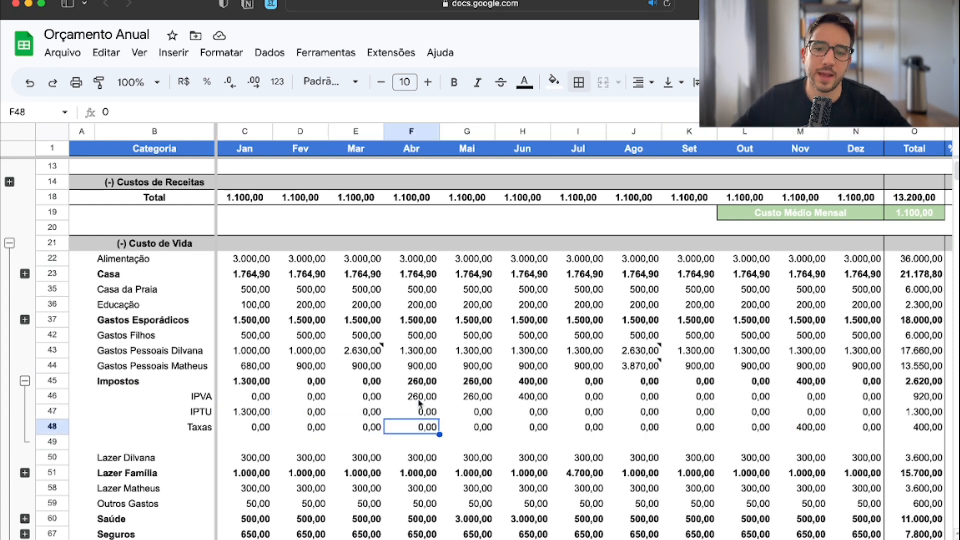
Step: Go through the IPVA amounts for April, May and June
click(423, 399)
click(486, 401)
click(545, 400)
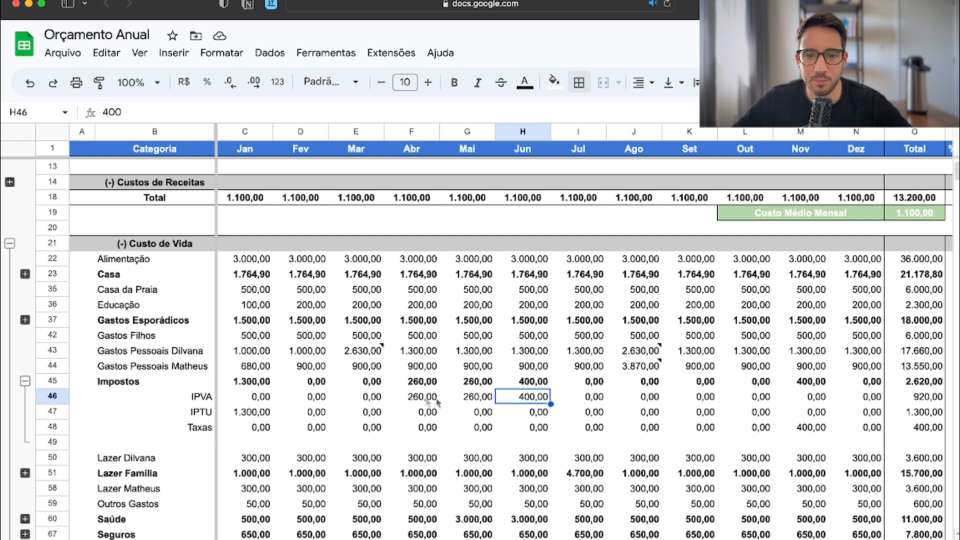
click(437, 402)
click(474, 401)
click(528, 398)
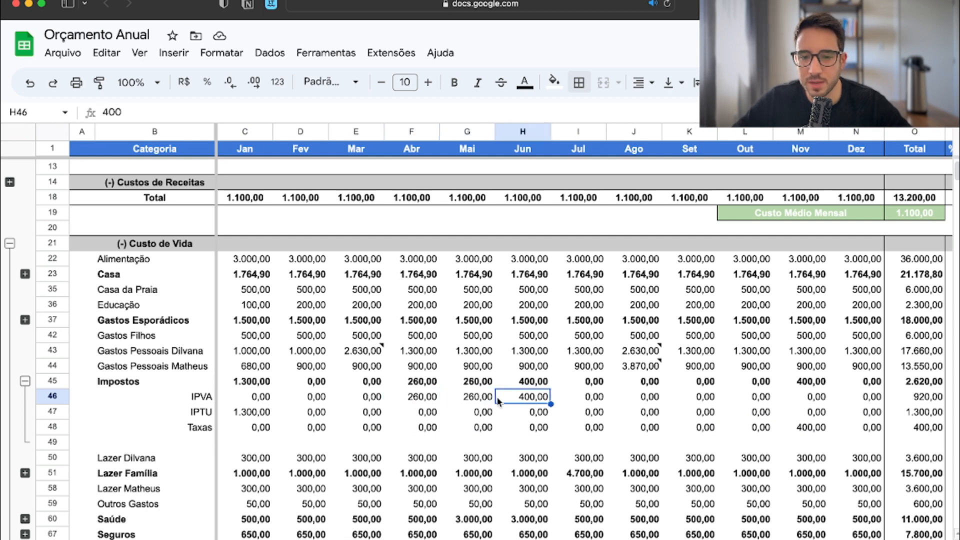
click(434, 403)
click(478, 402)
click(516, 400)
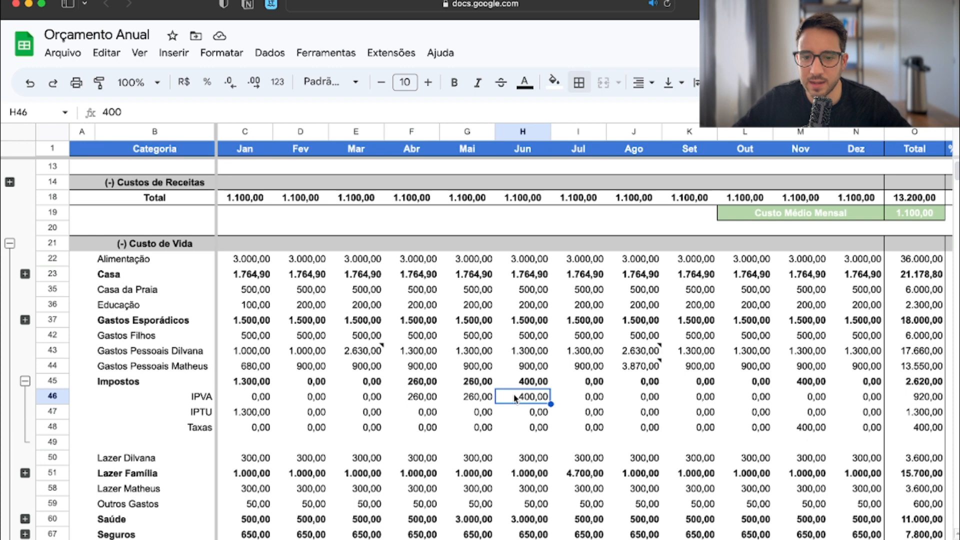
Step: Check the November Taxas amount and all monthly tax entries, then collapse the Impostos subgroup
click(775, 428)
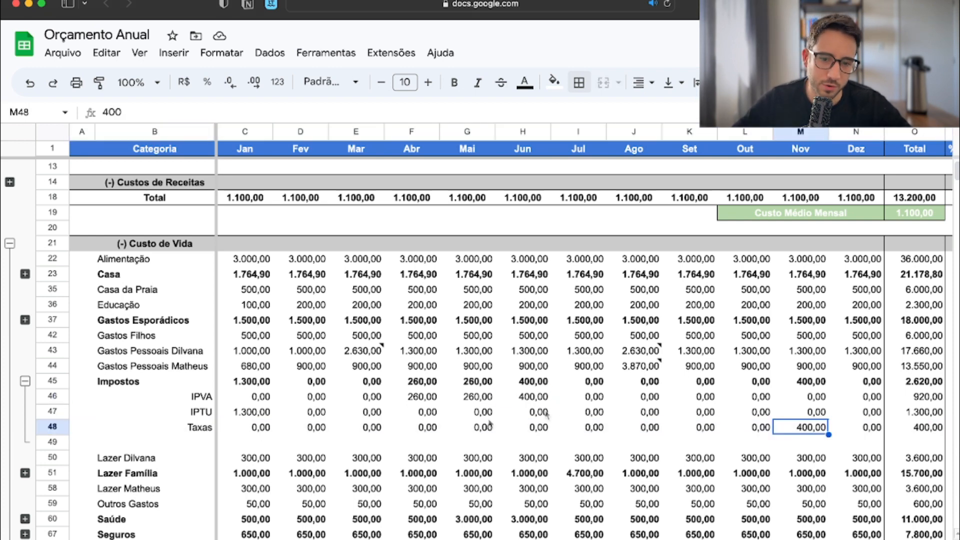
drag(264, 400, 856, 438)
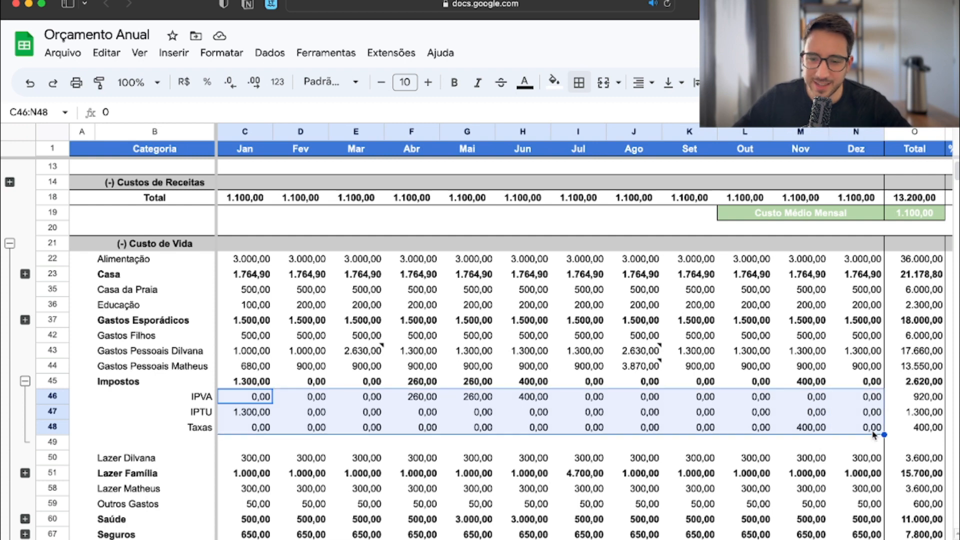
click(25, 382)
Step: Review the individual Lazer rows and expand the Lazer Família subgroup
click(53, 396)
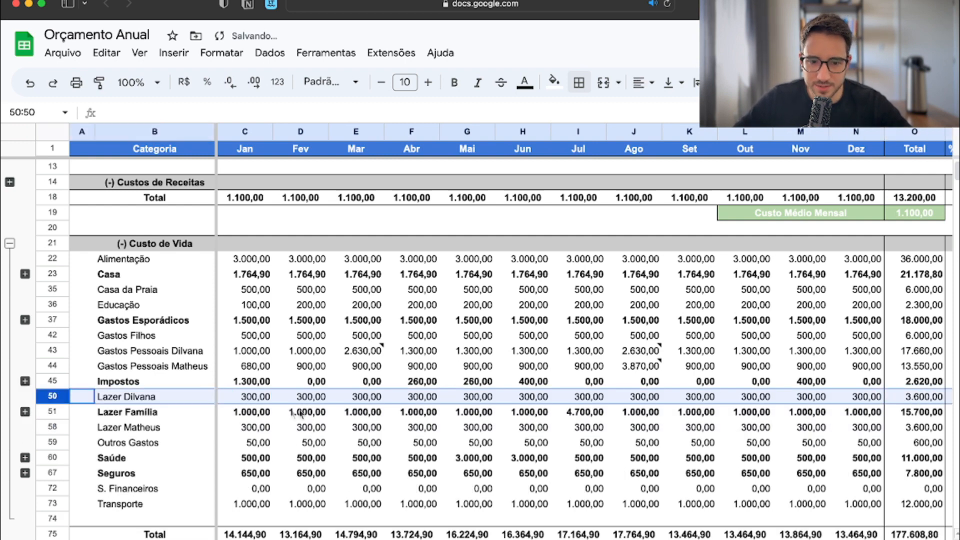
click(56, 426)
drag(56, 426, 56, 412)
click(25, 412)
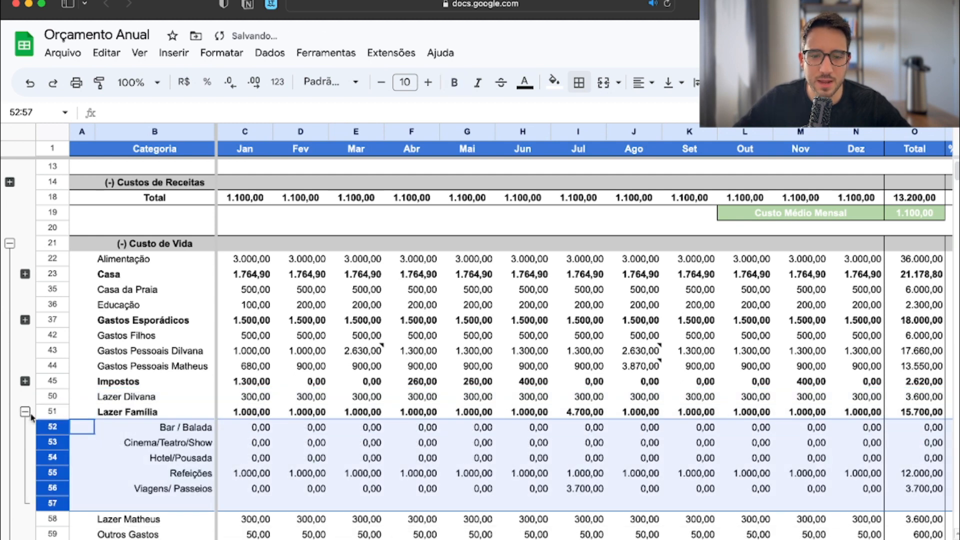
Step: Go through the monthly Refeições amounts and the Bar / Balada, Cinema/Teatro/Show and Hotel/Pousada rows
click(419, 474)
click(239, 475)
click(300, 474)
click(356, 475)
click(462, 477)
drag(264, 428, 792, 458)
click(285, 450)
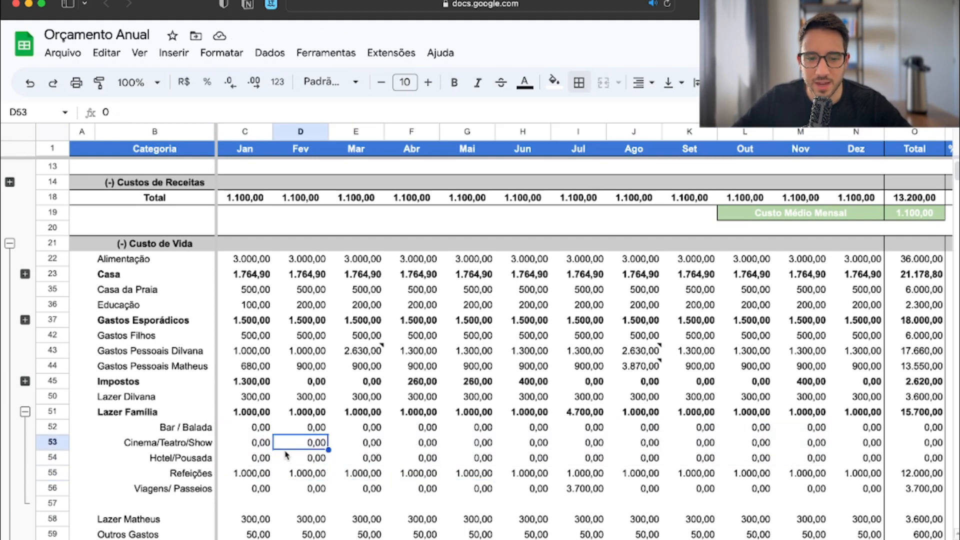
Step: Examine the July amount of Viagens/ Passeios, then collapse the Lazer Família subgroup
click(599, 490)
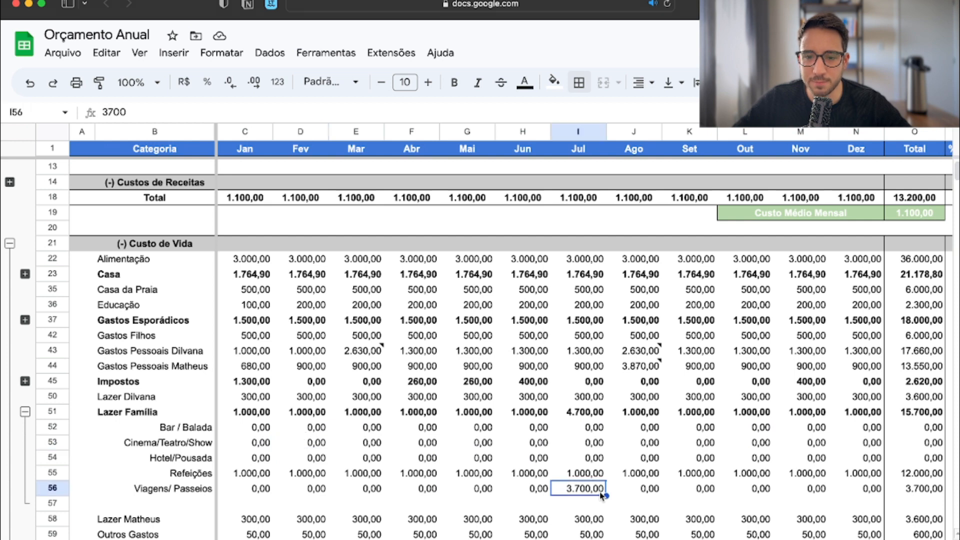
click(574, 132)
click(592, 492)
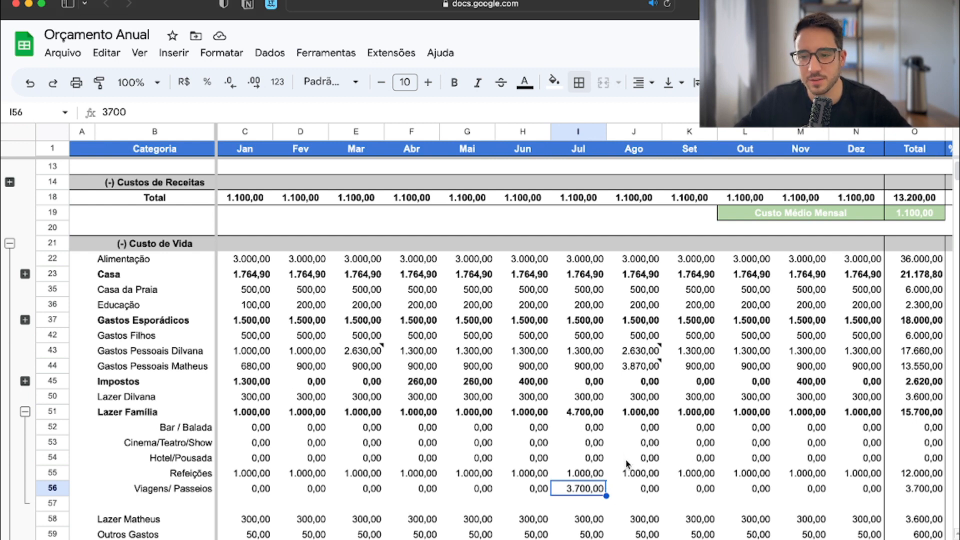
click(25, 412)
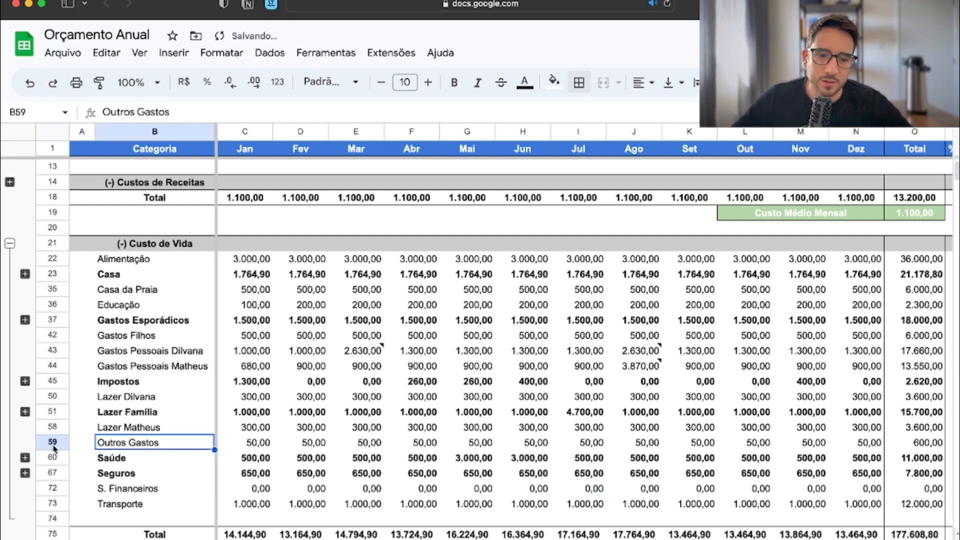
Step: Go through the monthly amounts of the Outros Gastos row from January to September
click(52, 442)
click(257, 448)
click(302, 450)
click(368, 449)
click(423, 447)
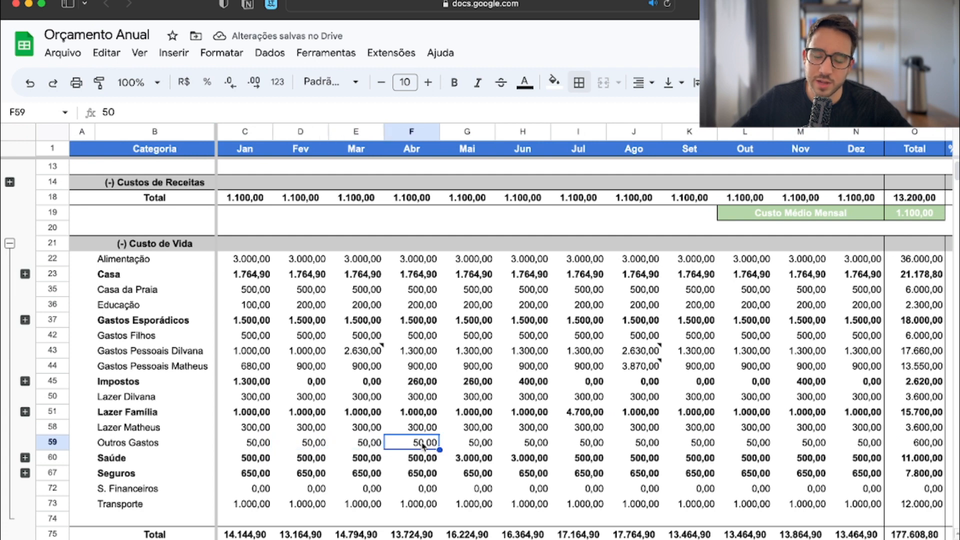
click(467, 446)
click(526, 447)
click(596, 449)
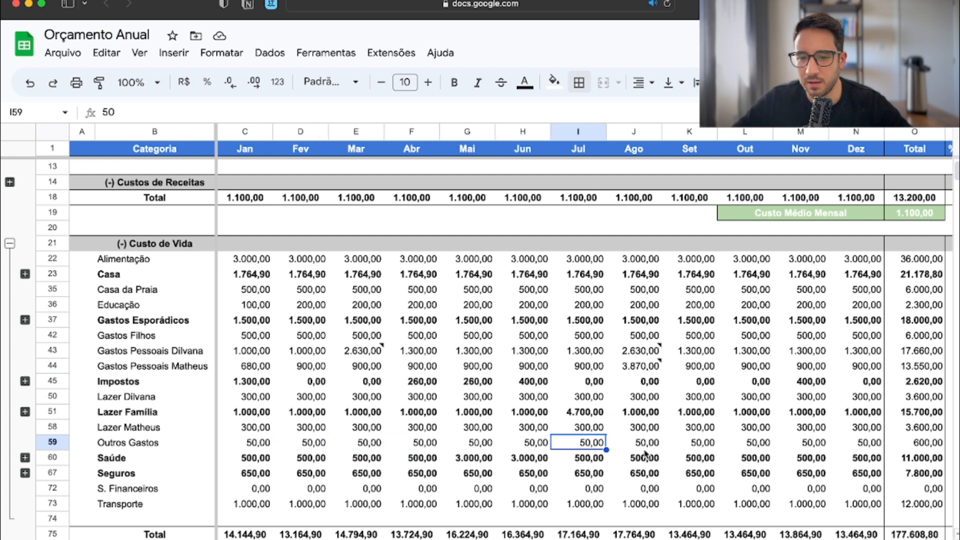
click(646, 451)
click(704, 446)
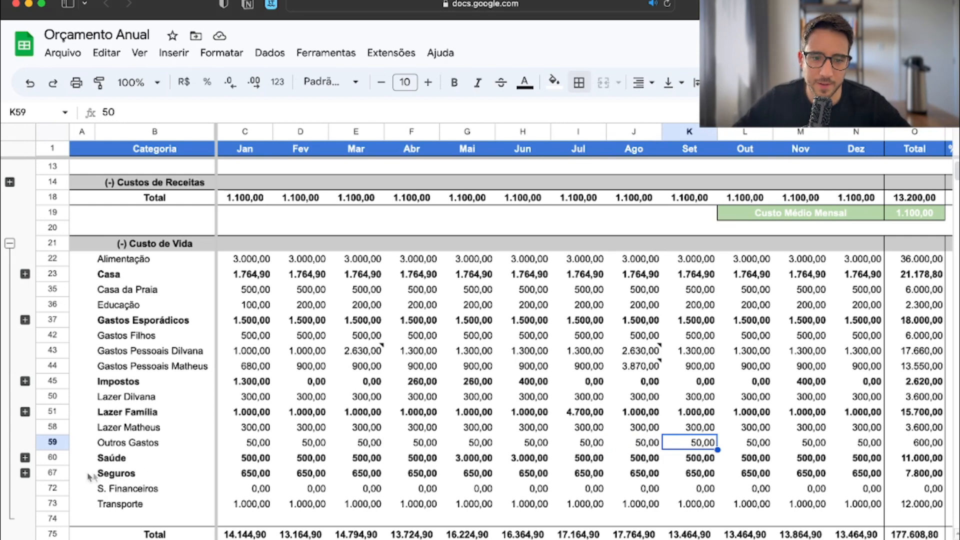
Step: Look into the Saúde subgroup and collapse it, then expand Seguros and review the monthly Vida, Carro and Residencial amounts
click(25, 457)
scroll(182, 475, down, 2)
click(25, 365)
click(25, 381)
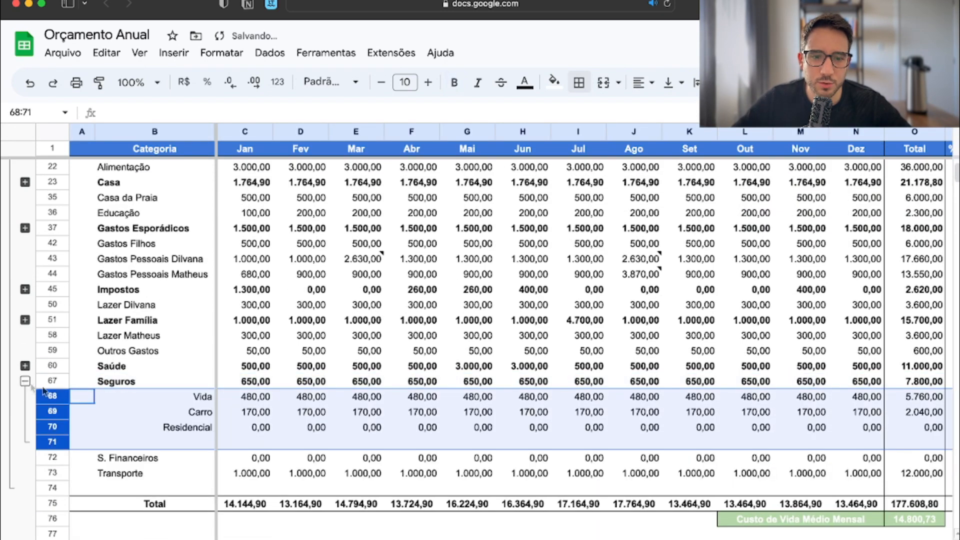
click(211, 412)
click(207, 428)
drag(241, 398, 874, 432)
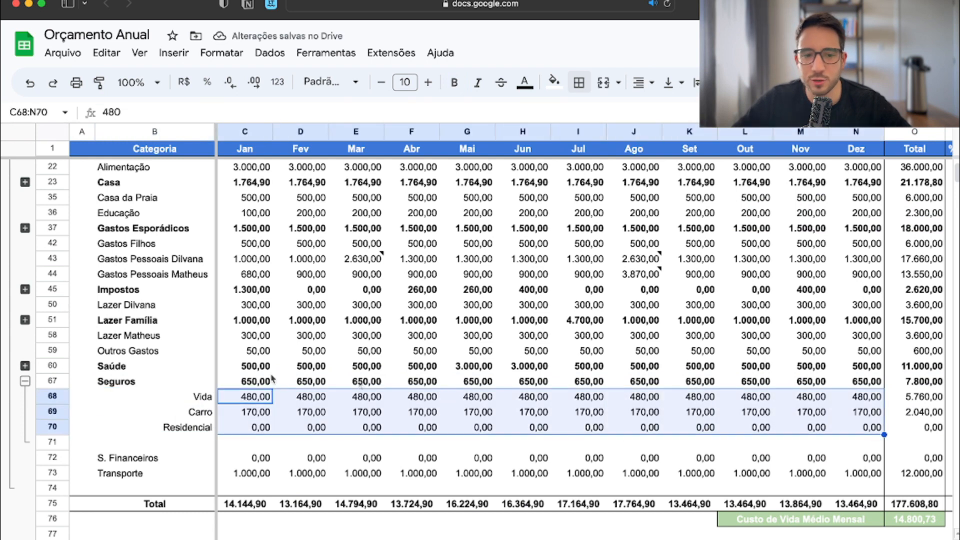
Step: Collapse the Seguros subgroup and review the monthly amounts of the S. Financeiros and Transporte rows
click(25, 382)
click(56, 397)
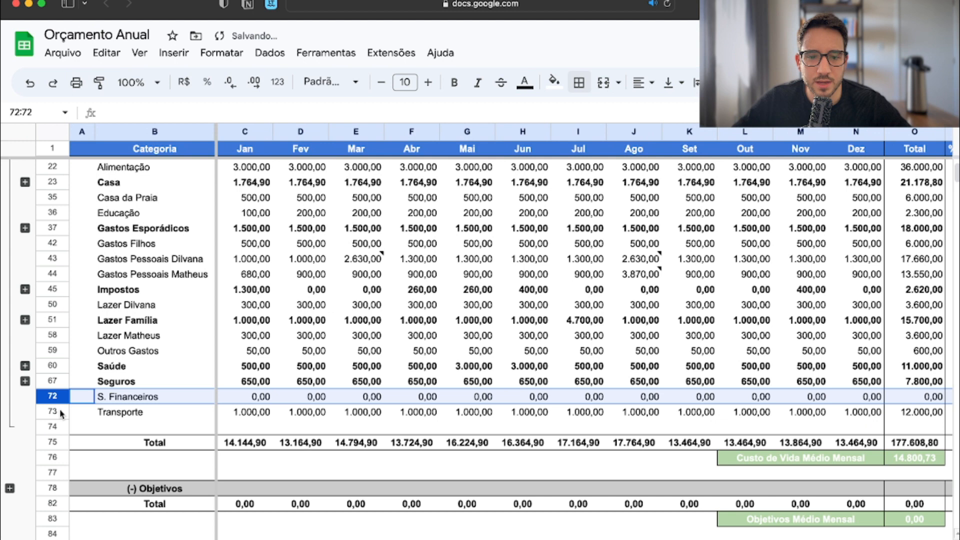
click(59, 410)
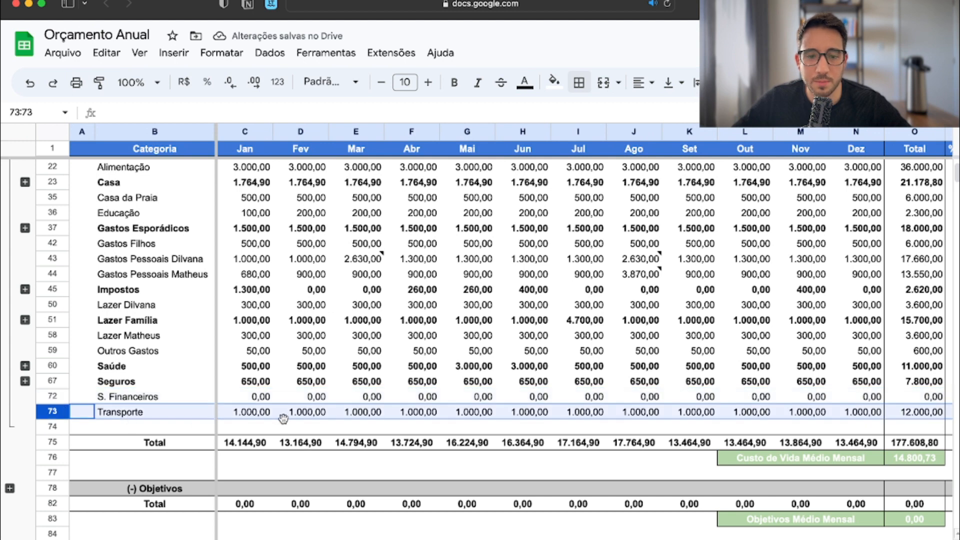
Step: Inspect the formulas behind the January total of Custo de Vida and the Custo de Vida Médio Mensal
click(256, 444)
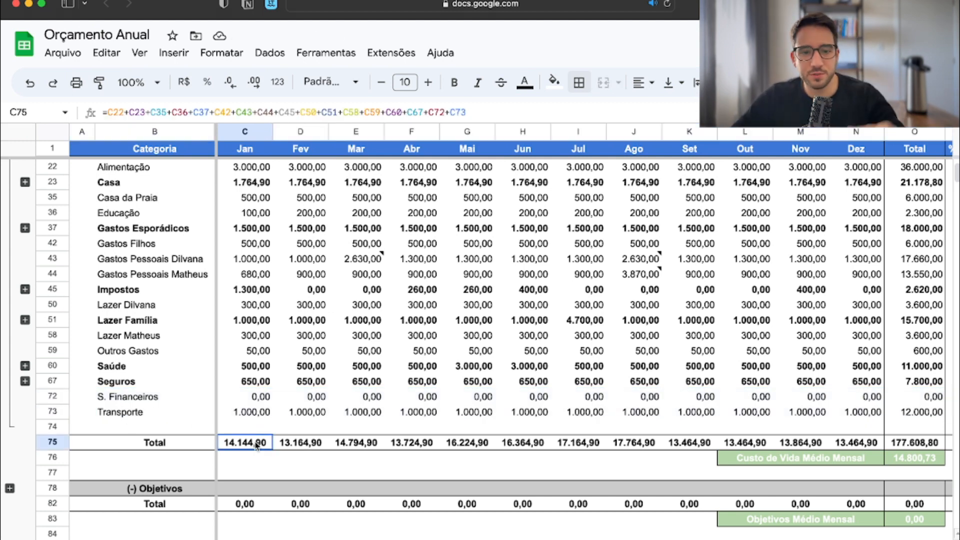
double_click(256, 445)
key(Escape)
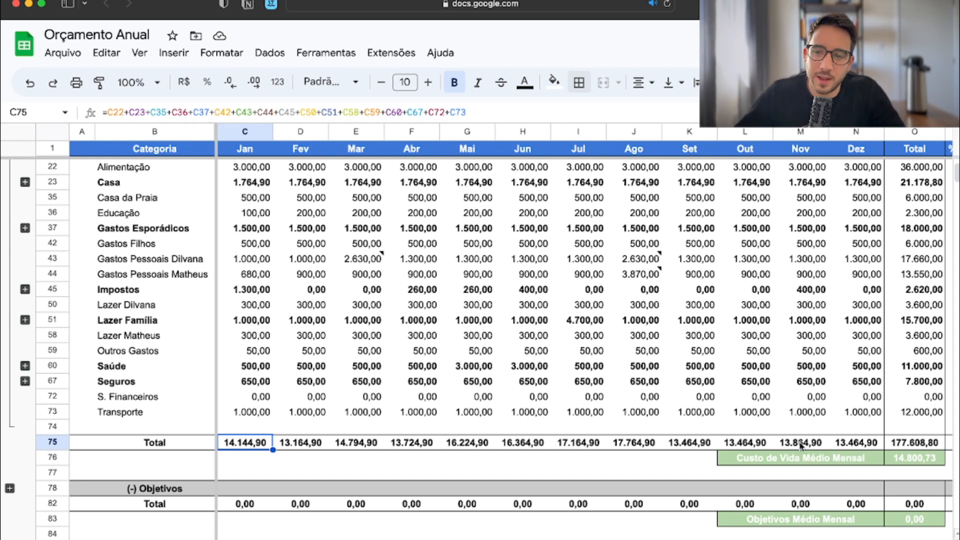
drag(786, 458, 921, 465)
click(921, 465)
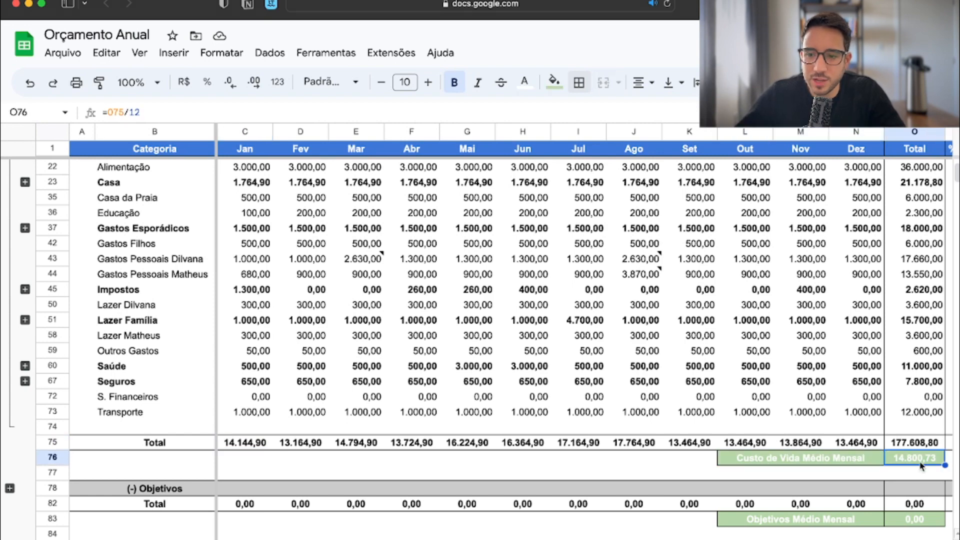
Step: Compare the Receita Média Mensal, Custo Médio Mensal and Custo de Vida Médio Mensal figures
scroll(830, 439, up, 3)
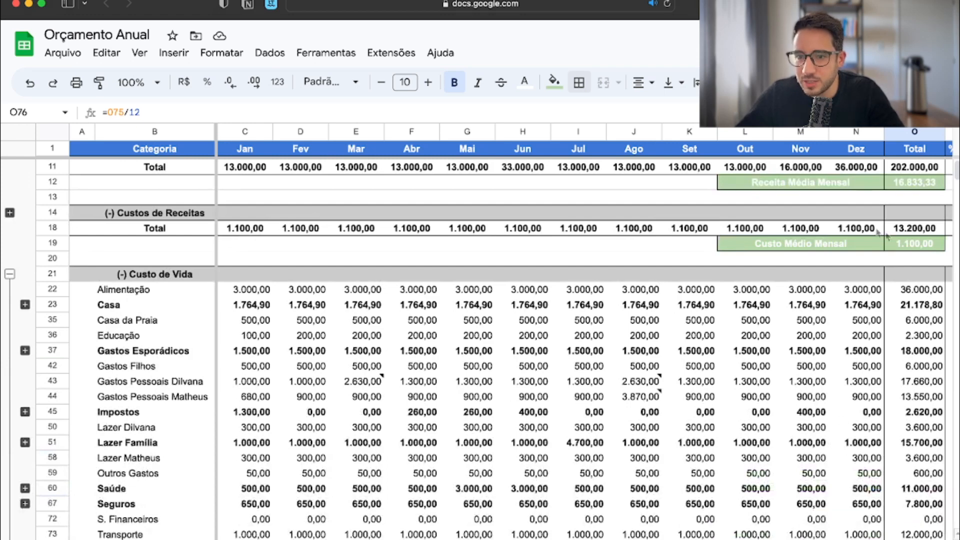
drag(823, 191, 914, 187)
drag(845, 246, 914, 246)
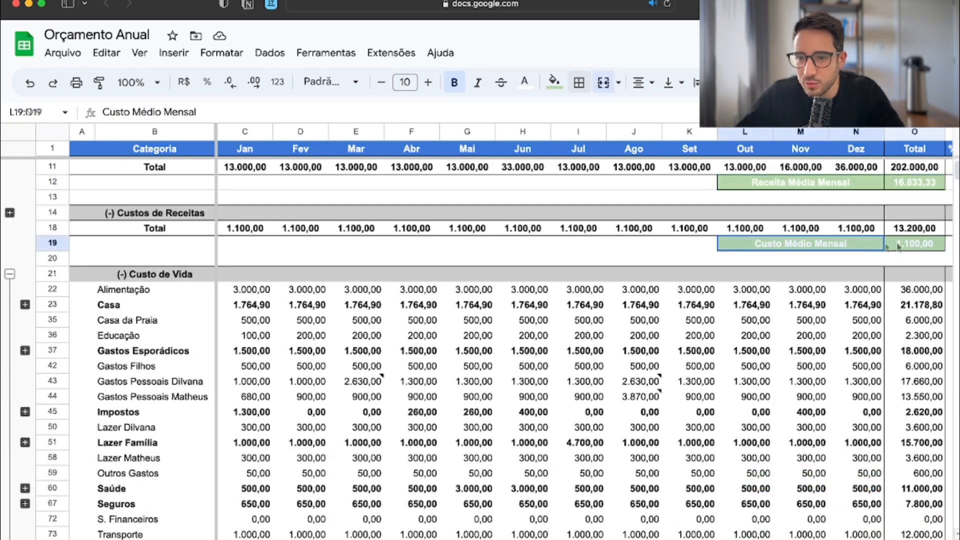
scroll(893, 326, down, 5)
drag(800, 304, 905, 306)
scroll(905, 307, up, 1)
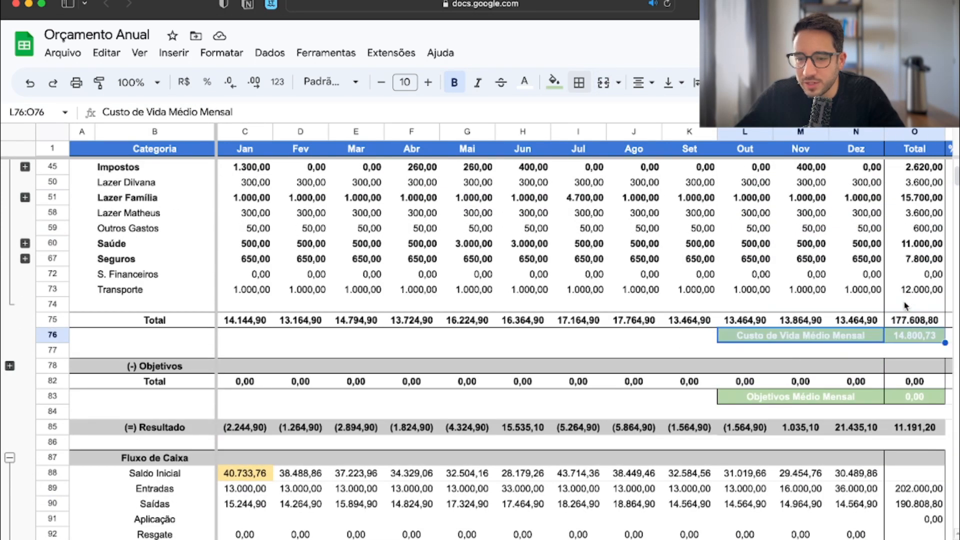
click(523, 336)
Step: Collapse the Custo de Vida group, then expand Objetivos and look at its Viagens row
scroll(450, 327, up, 5)
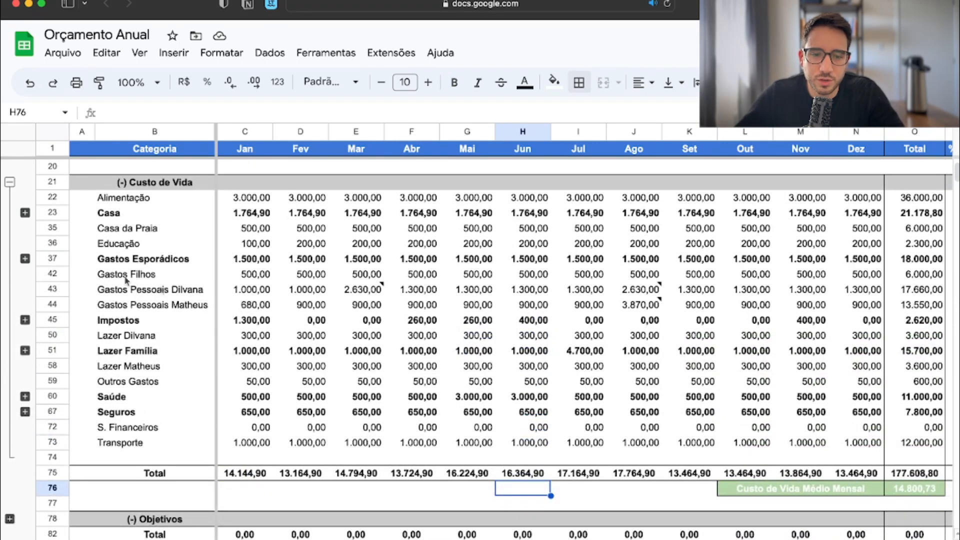
click(9, 181)
click(10, 244)
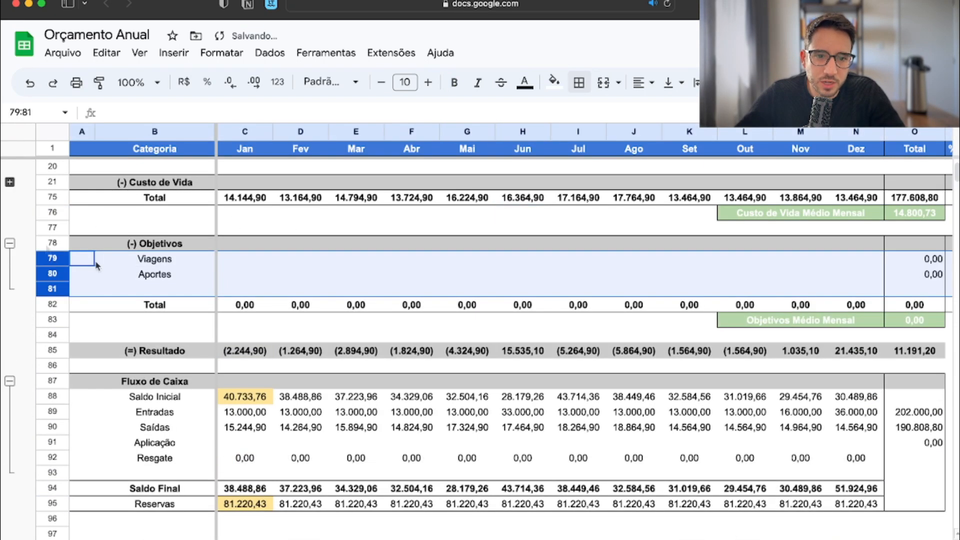
click(258, 260)
click(163, 264)
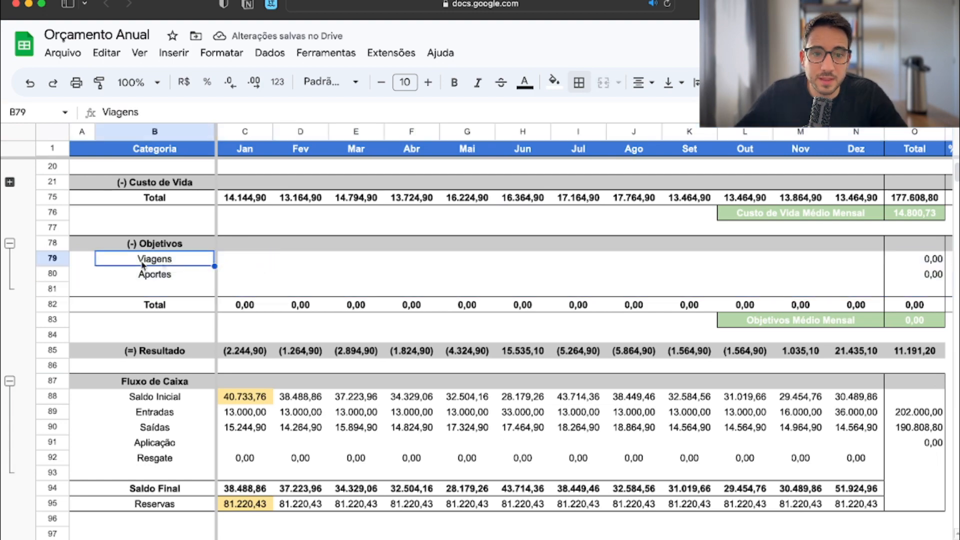
click(54, 258)
scroll(55, 260, up, 3)
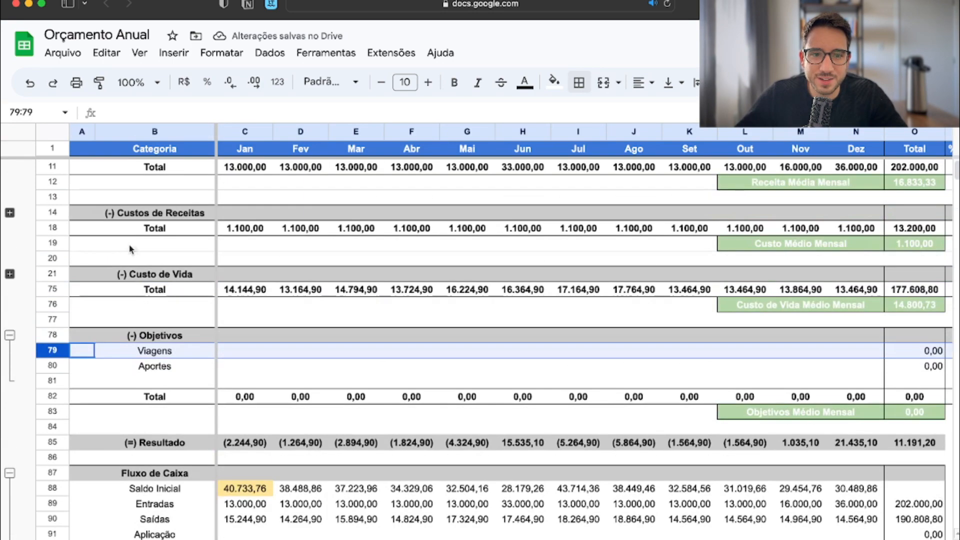
Step: Reopen Custo de Vida to check the July Viagens/ Passeios amount under Lazer Família, then collapse both groups
click(9, 274)
scroll(129, 372, down, 3)
click(25, 320)
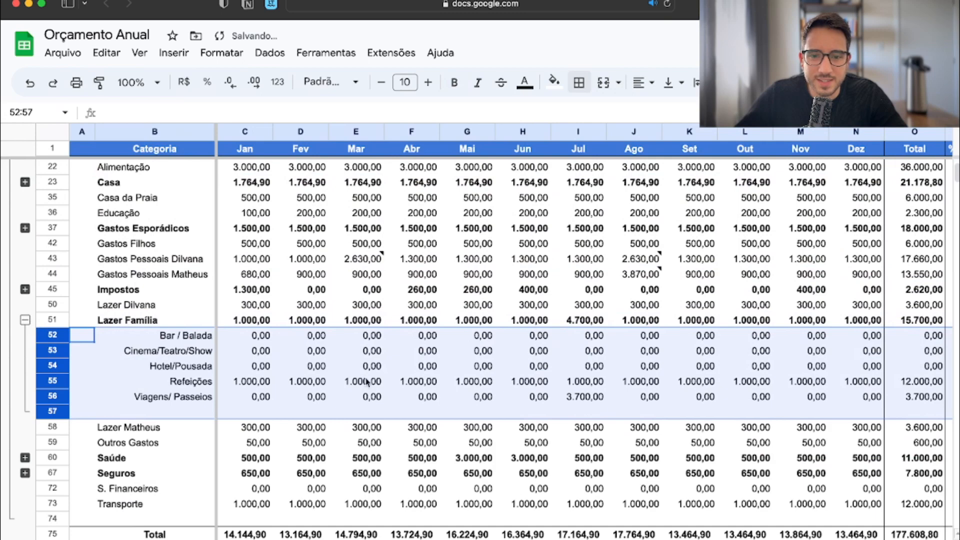
click(570, 401)
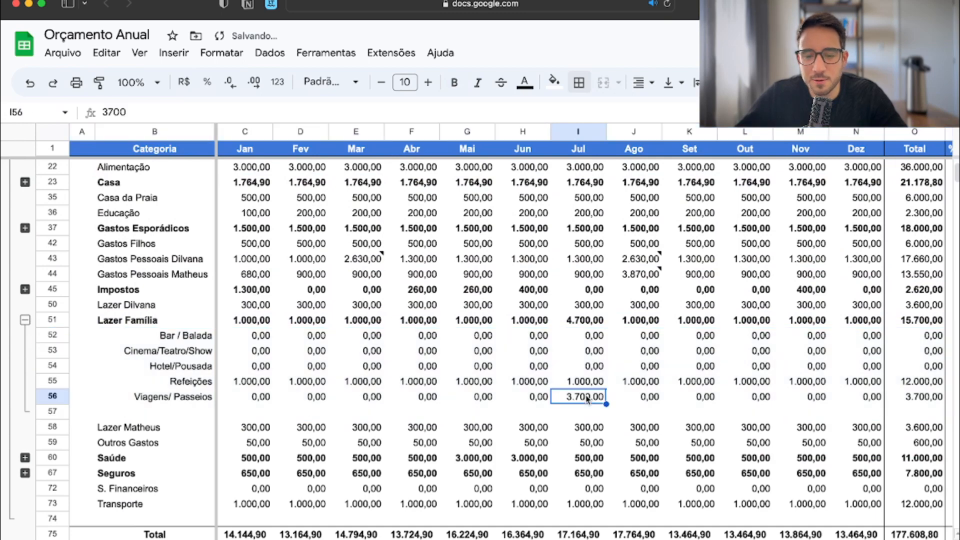
click(25, 320)
scroll(20, 317, up, 5)
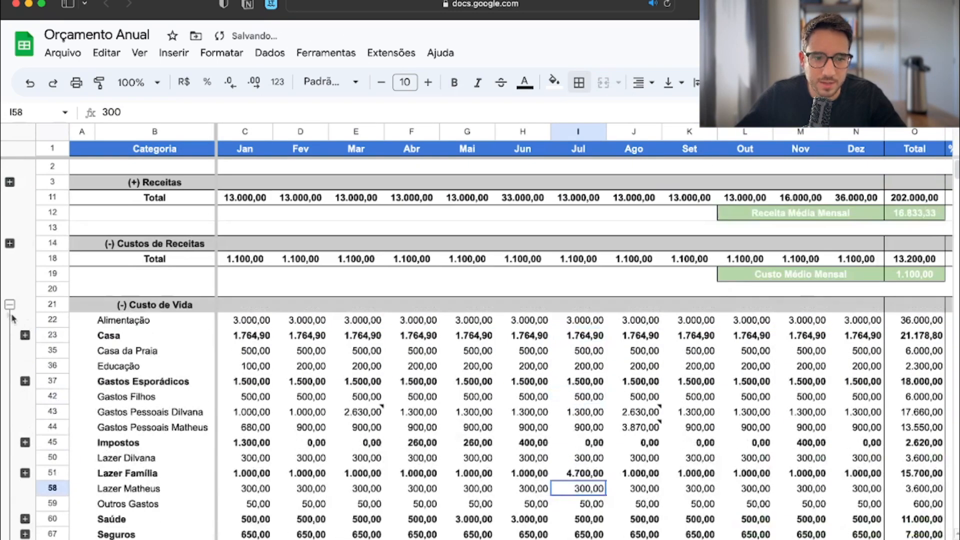
click(9, 305)
Step: Insert a row below Viagens in the Objetivos group and name it Reforma
click(170, 384)
click(252, 387)
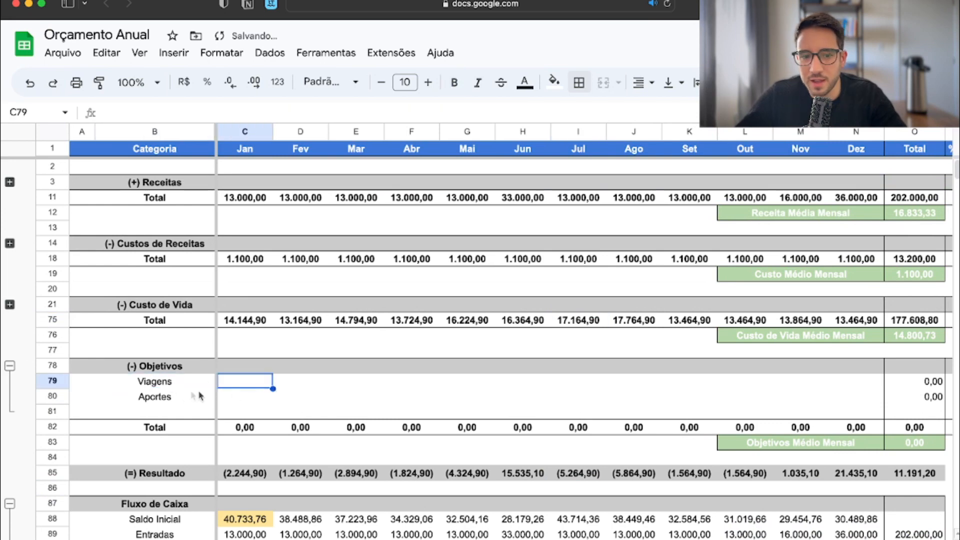
click(52, 381)
right_click(52, 381)
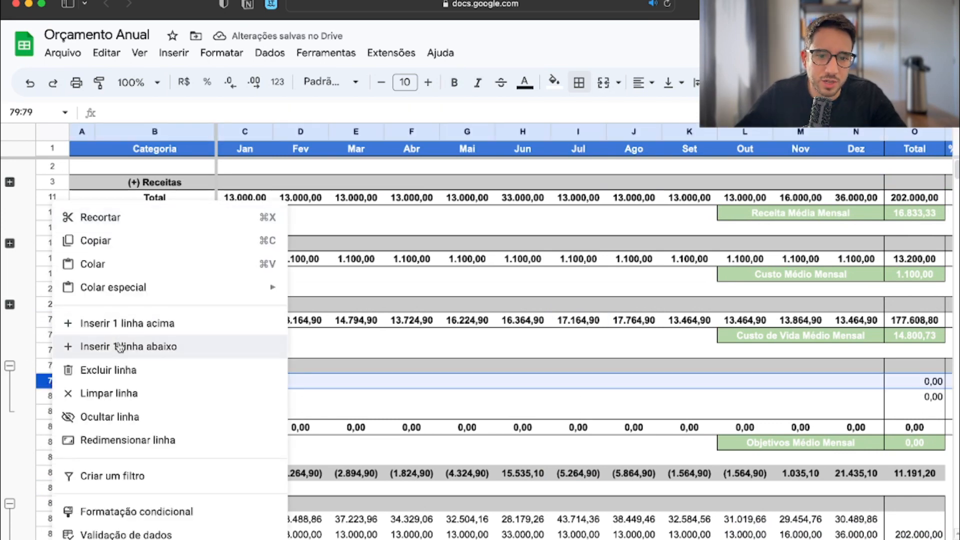
click(145, 345)
click(152, 392)
text(Reforma)
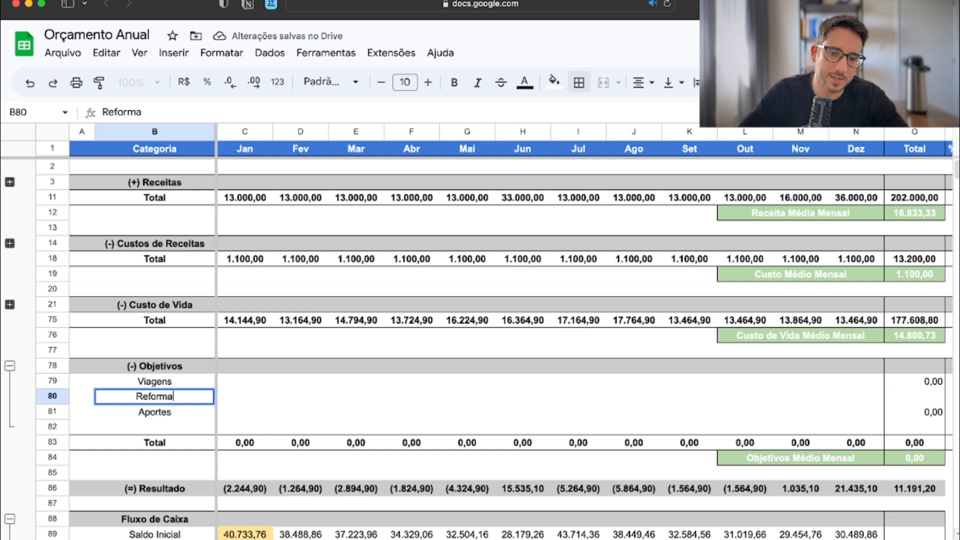
key(Return)
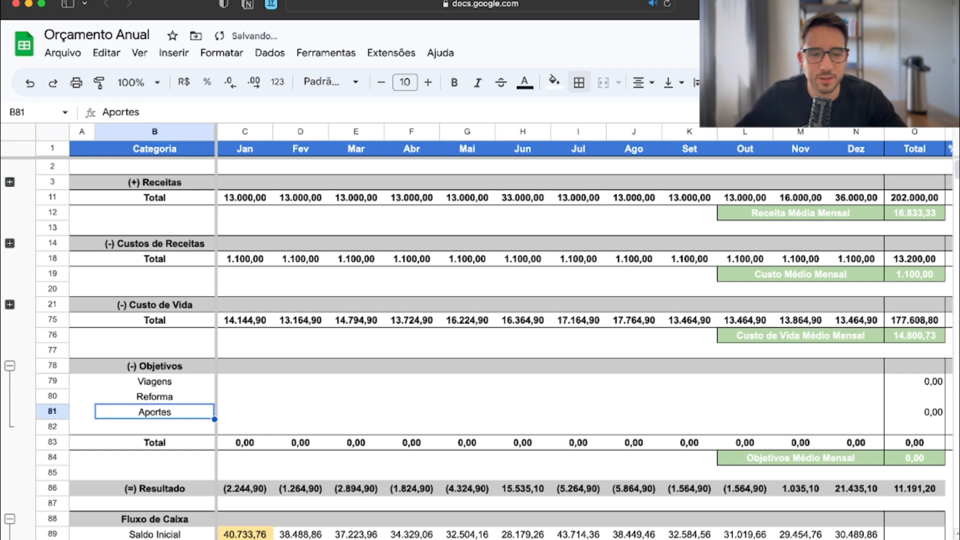
Step: Enter 4000 in the Viagens goal for February and copy it through May
click(242, 386)
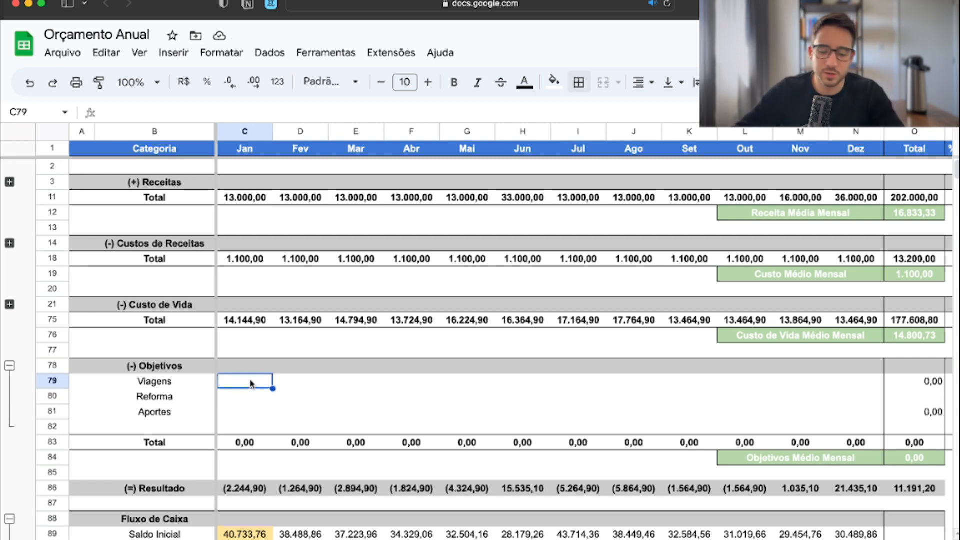
key(Tab)
text(4.0)
text(000)
key(Tab)
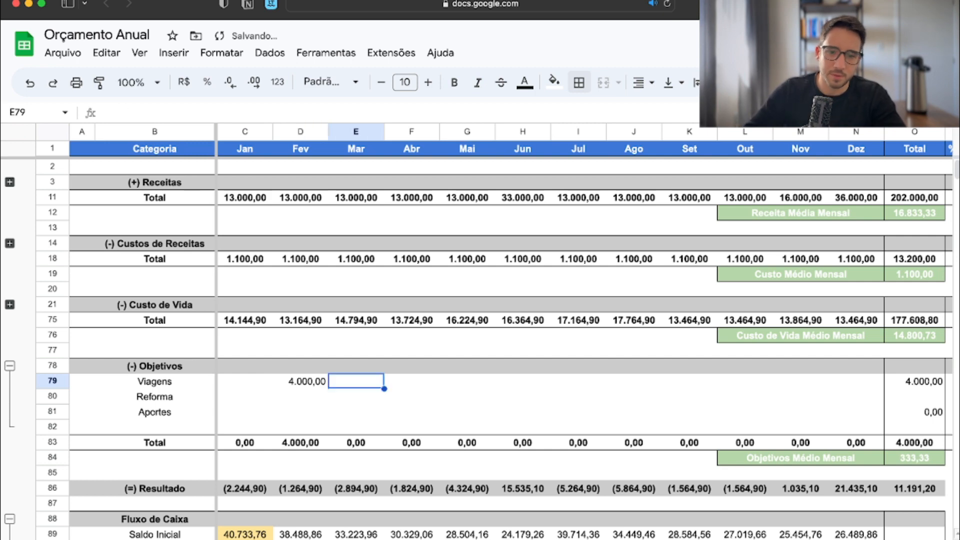
click(315, 383)
drag(327, 388, 456, 391)
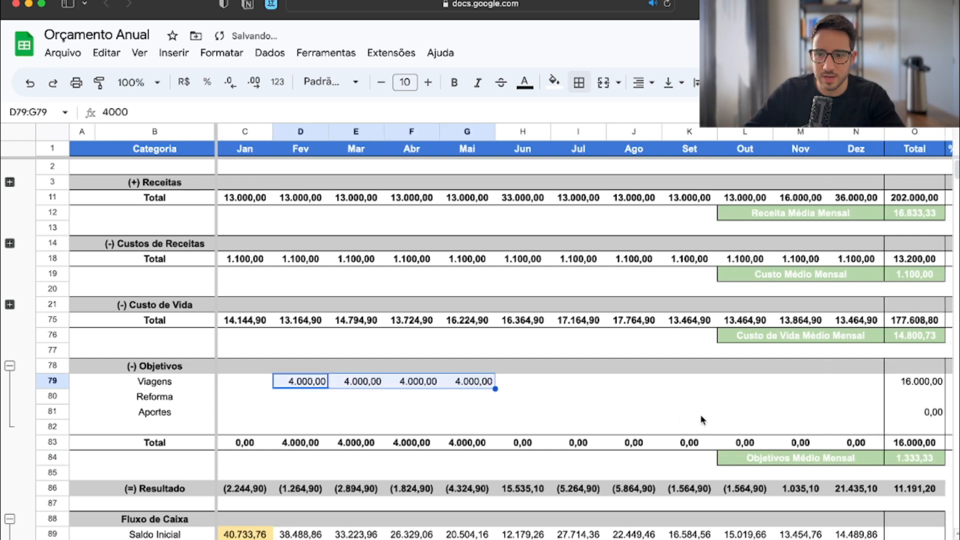
Step: Copy the Viagens row's formulas in columns O to Q, starting with its Total, down to the Reforma row
scroll(702, 420, right, 5)
drag(760, 385, 920, 397)
scroll(552, 410, left, 5)
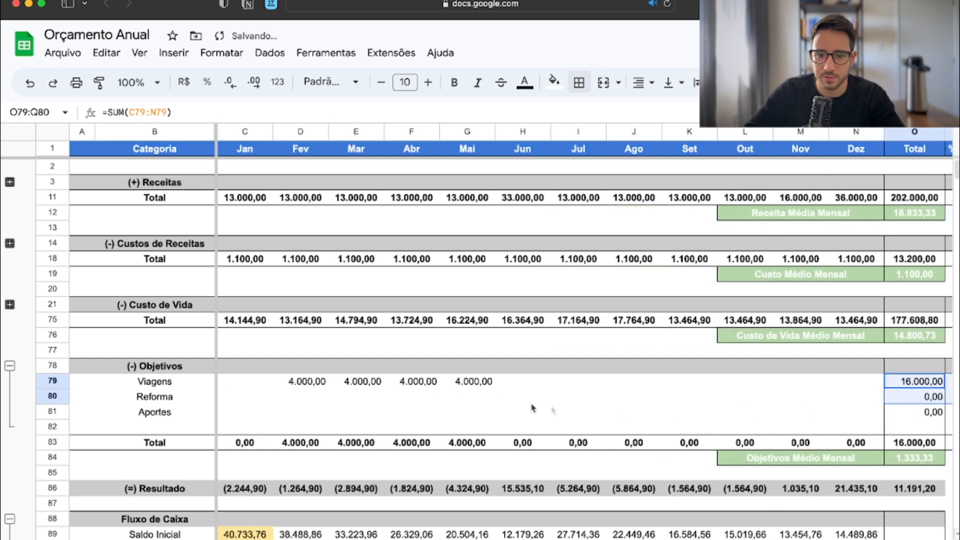
Step: Enter 3000 in the Reforma goal for April and copy it through July
click(402, 398)
text(3000)
key(Tab)
click(435, 400)
drag(555, 410, 557, 412)
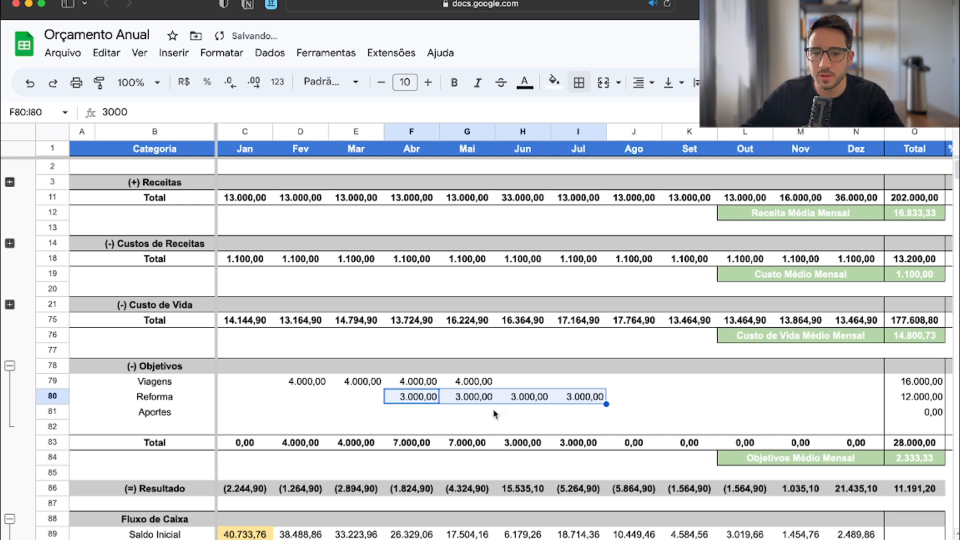
Step: Enter 10000 in the Aportes goal for February and copy it to March
click(254, 415)
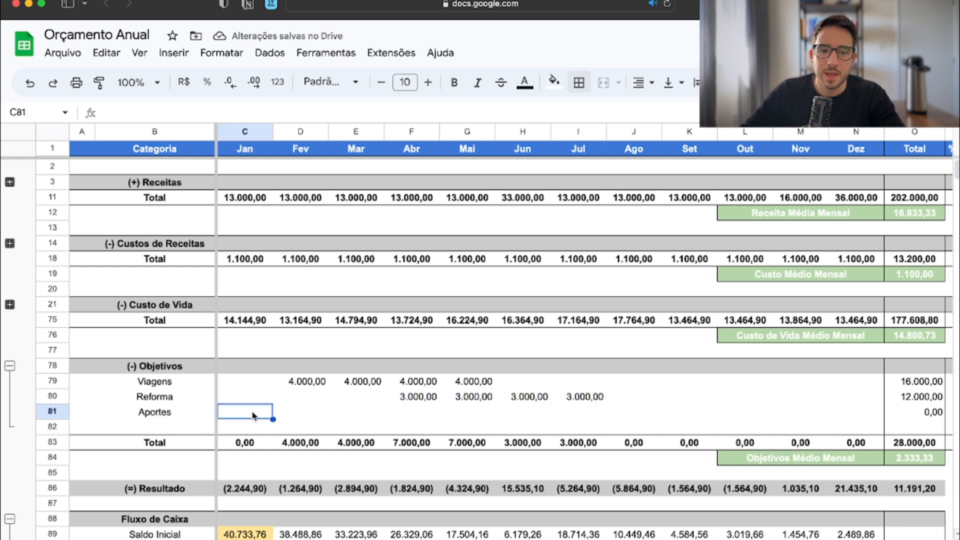
click(307, 415)
click(380, 416)
click(188, 416)
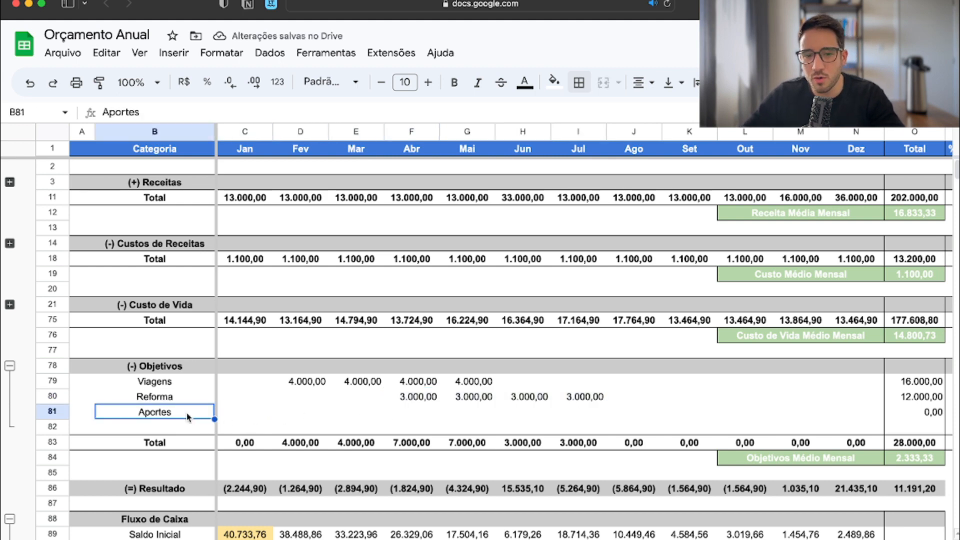
click(286, 415)
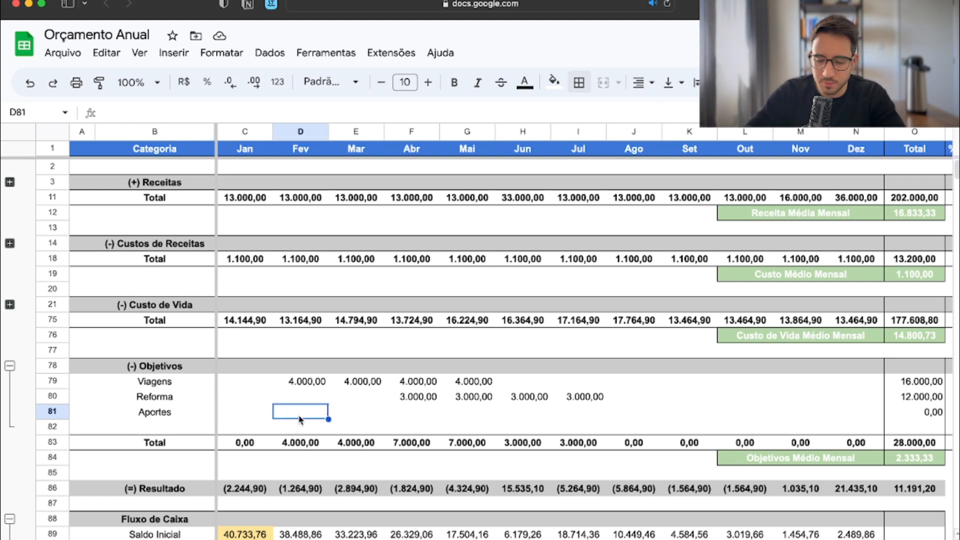
text(10000)
key(Tab)
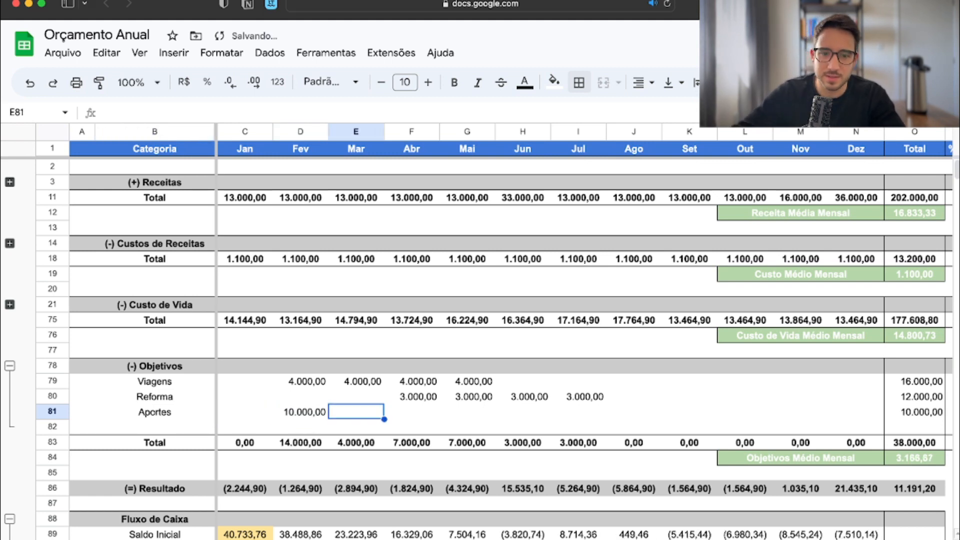
click(322, 416)
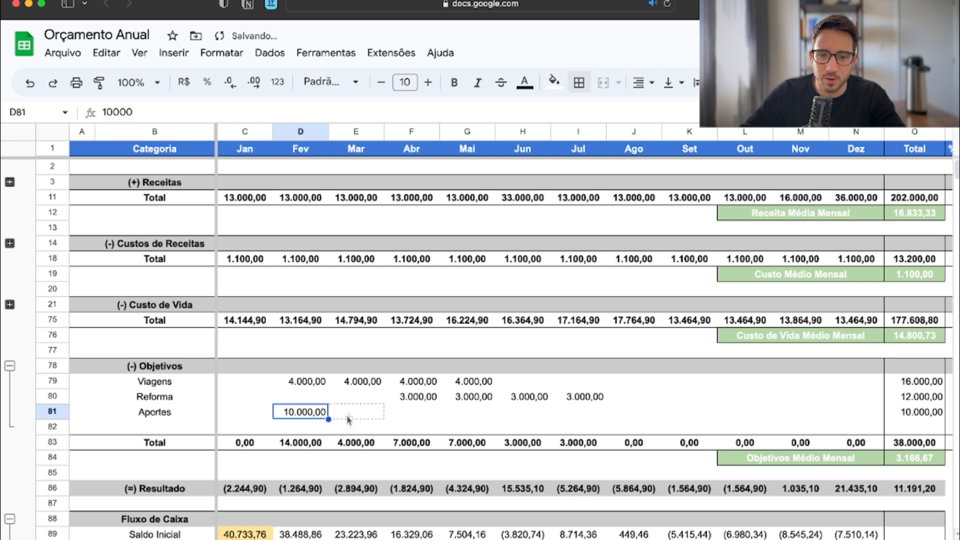
drag(349, 420, 350, 419)
click(409, 418)
key(Right)
key(Right)
key(Right)
key(Right)
key(Right)
key(Right)
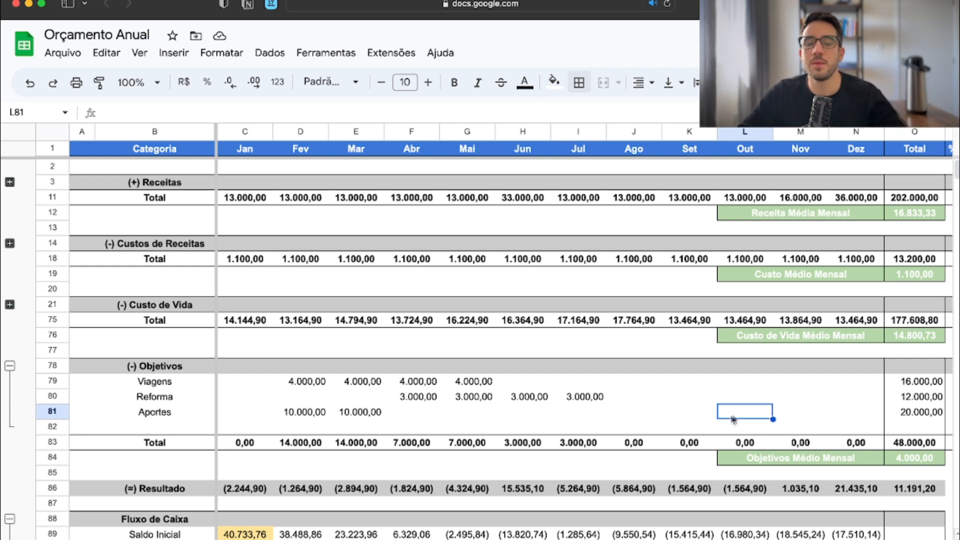
Step: Collapse the Objetivos group and inspect the Resultado formulas for January and the annual total
click(10, 365)
click(52, 427)
double_click(259, 428)
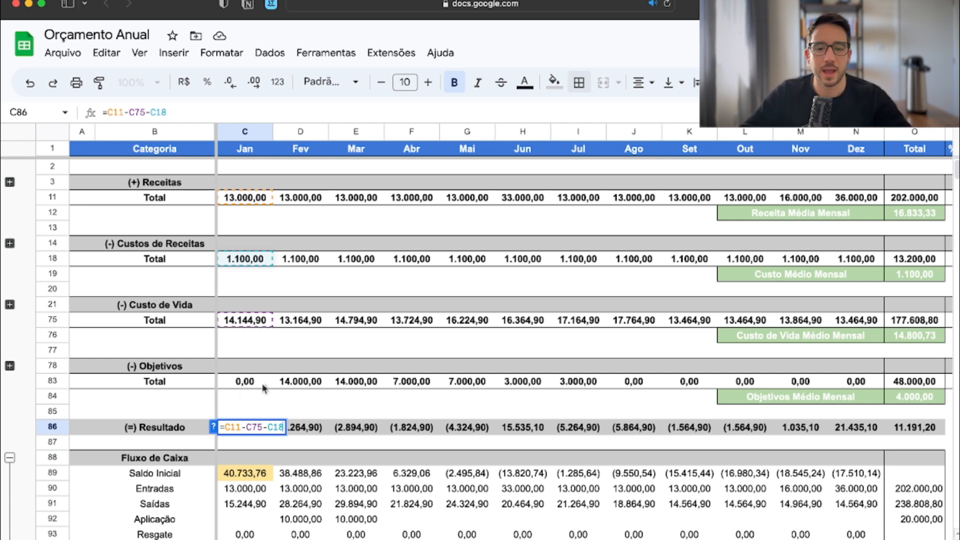
key(Escape)
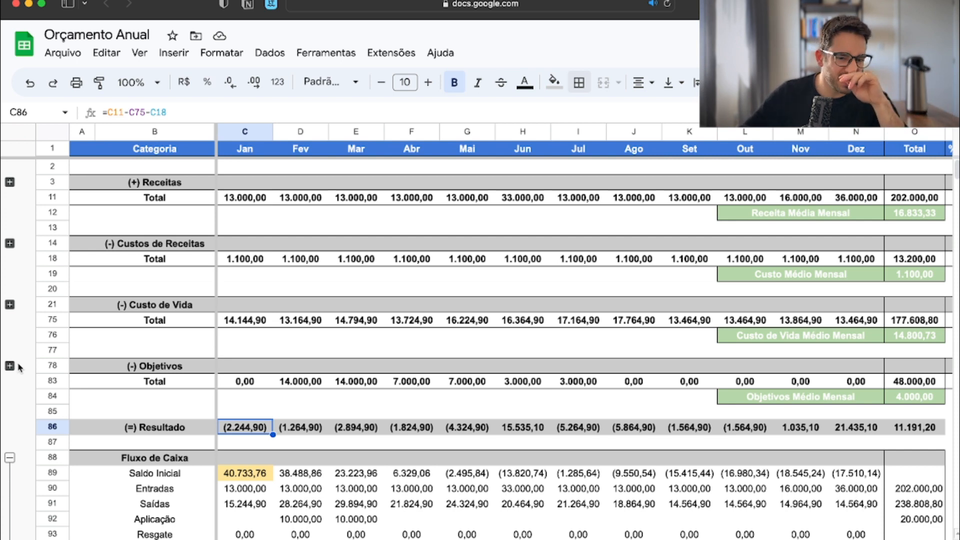
click(910, 430)
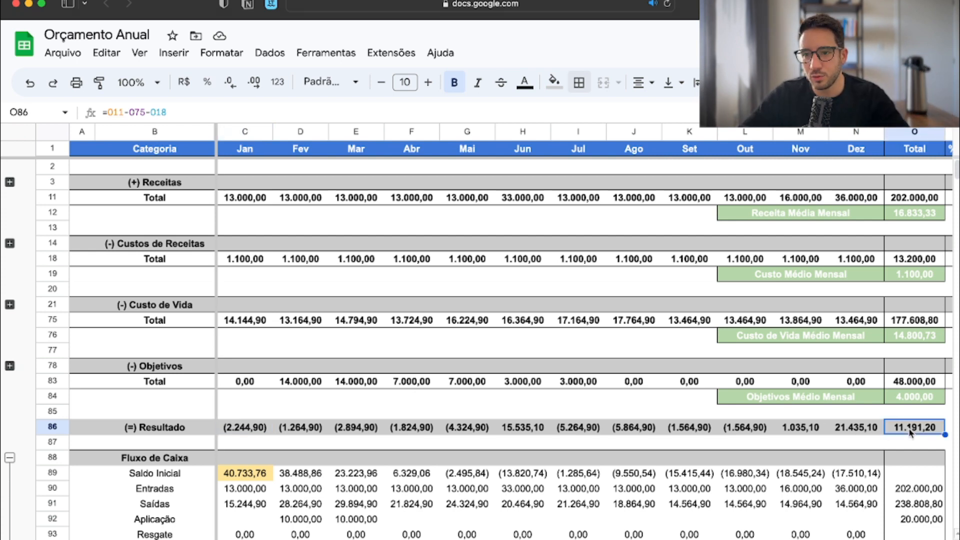
double_click(911, 430)
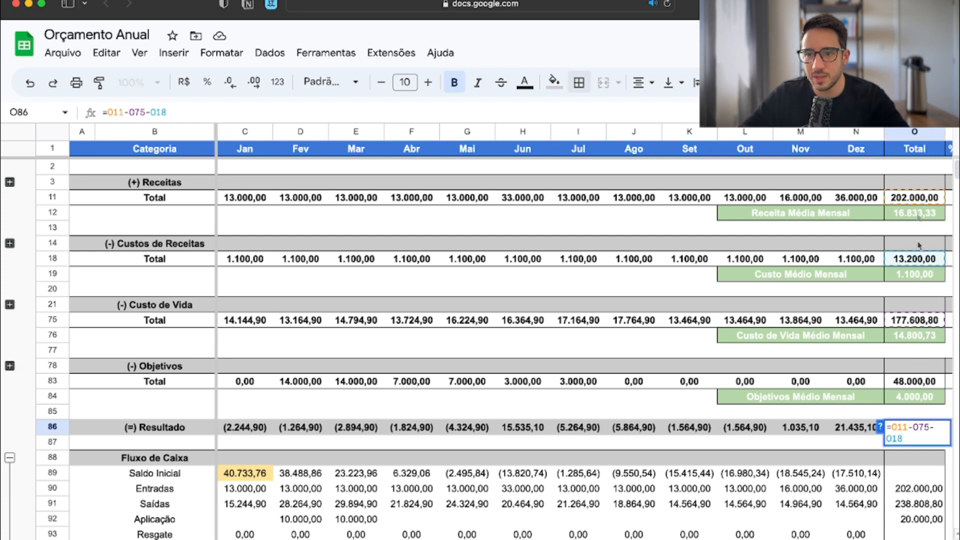
key(Escape)
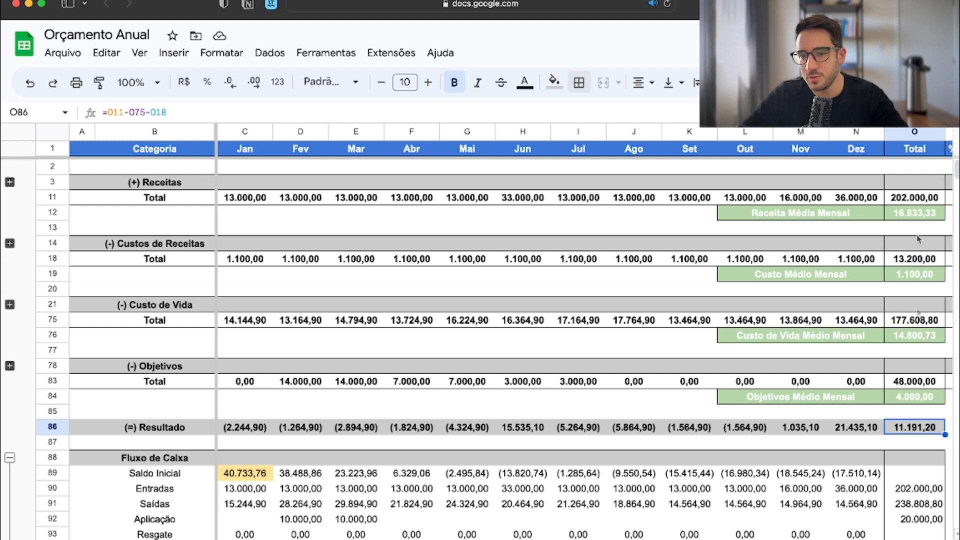
Step: Inspect the annual Resultado formula and January's Saldo Inicial, Entradas and Saídas cells in Fluxo de Caixa
double_click(918, 431)
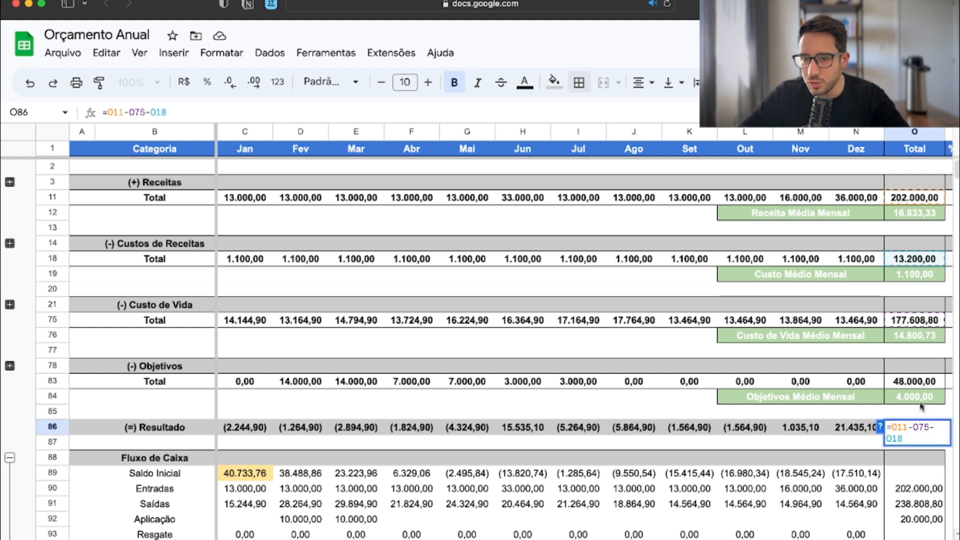
key(Escape)
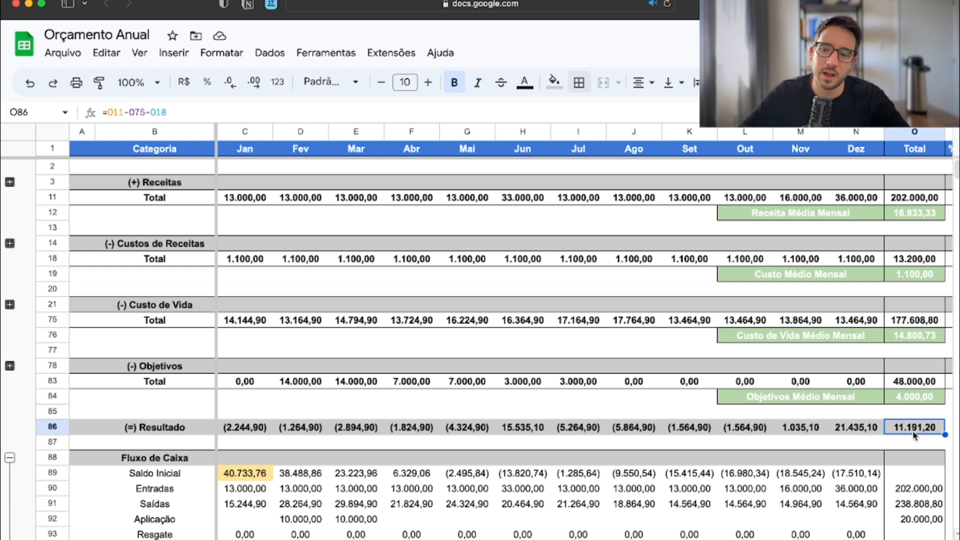
scroll(350, 410, down, 2)
click(240, 383)
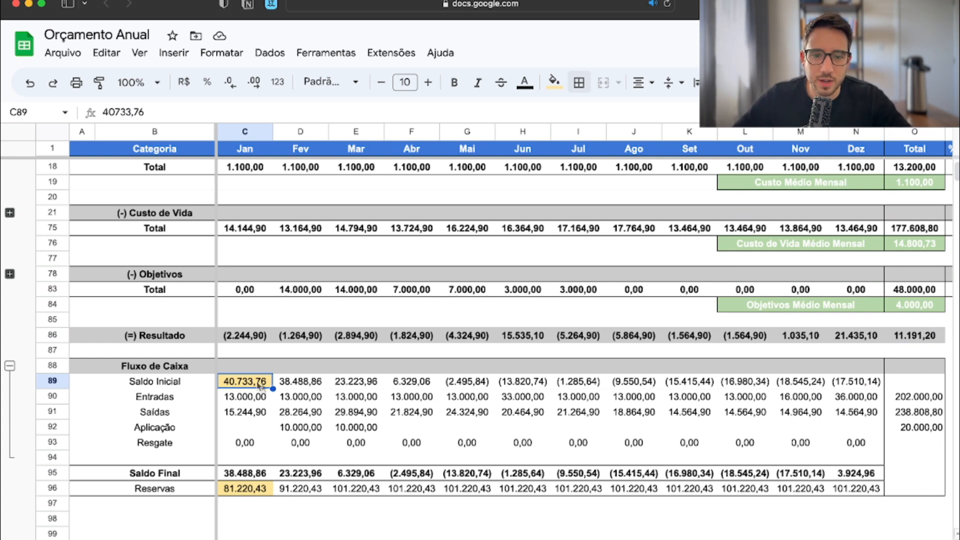
click(247, 399)
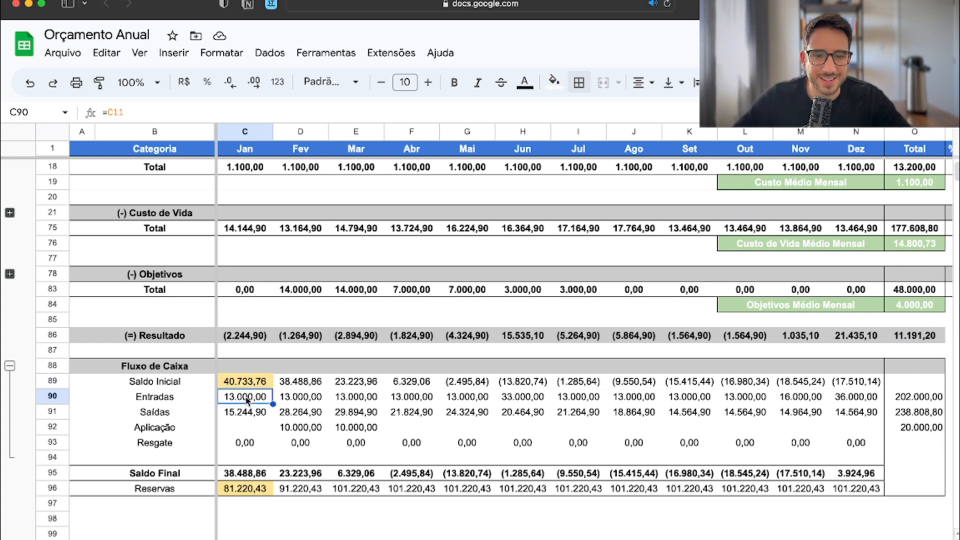
double_click(247, 399)
scroll(269, 265, up, 3)
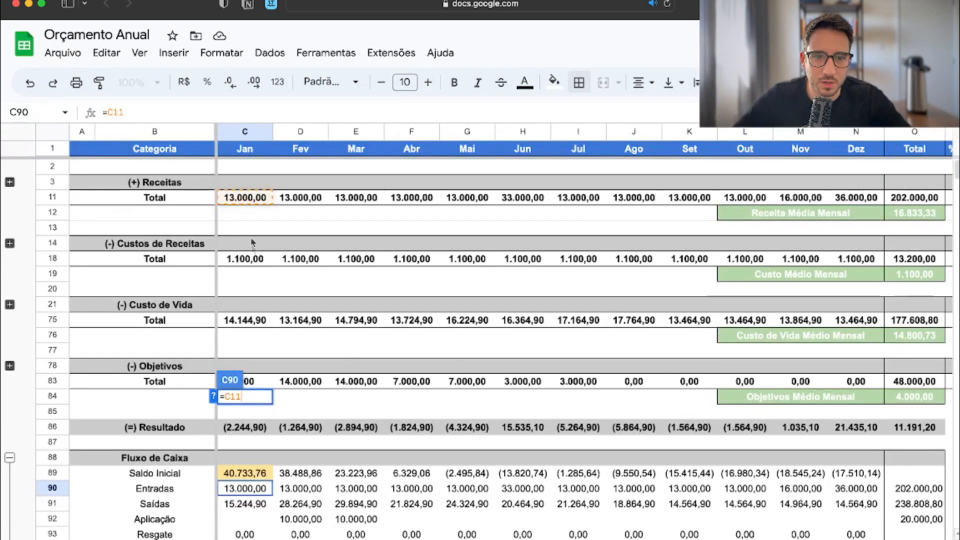
double_click(255, 507)
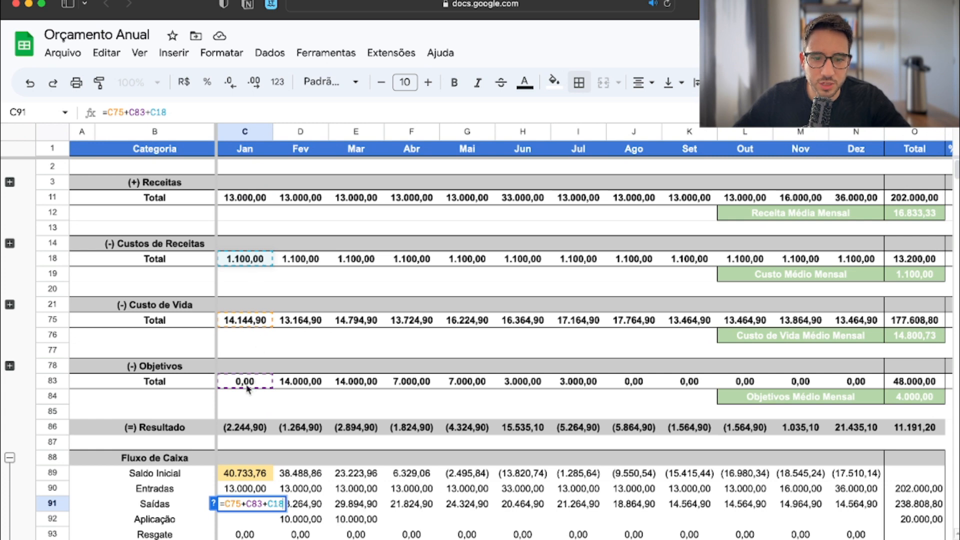
Step: Expand the Objetivos group and inspect January's Aplicação and Reservas formulas in Fluxo de Caixa
click(249, 521)
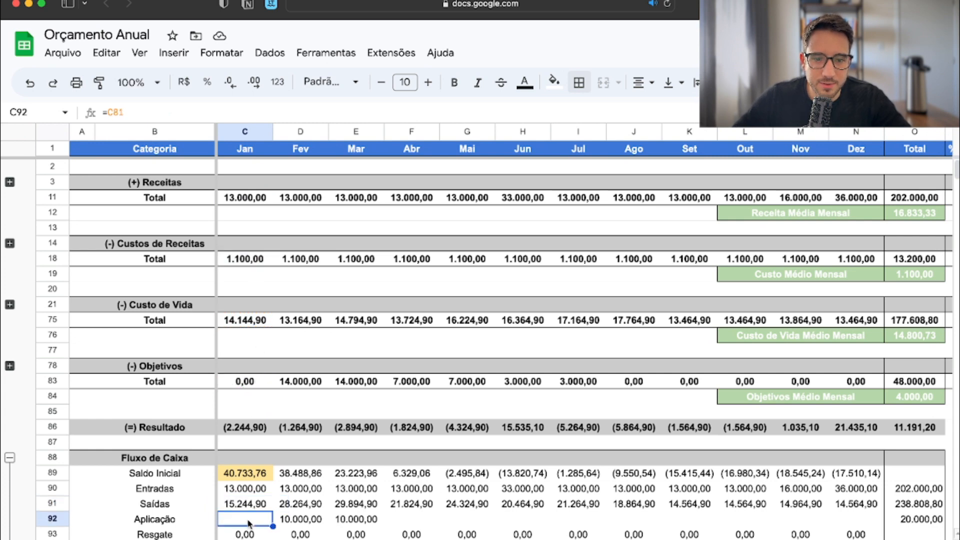
click(9, 366)
scroll(257, 425, down, 5)
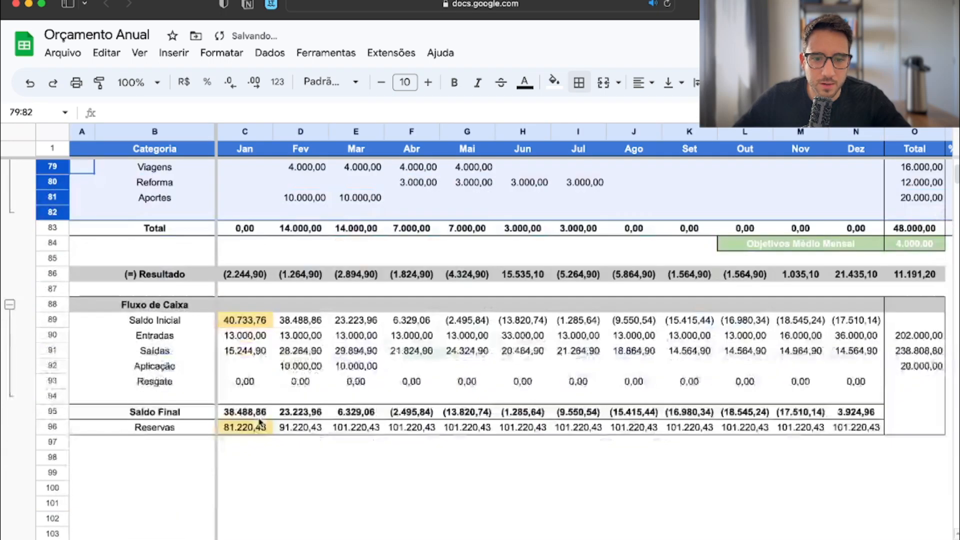
scroll(262, 407, up, 2)
click(255, 426)
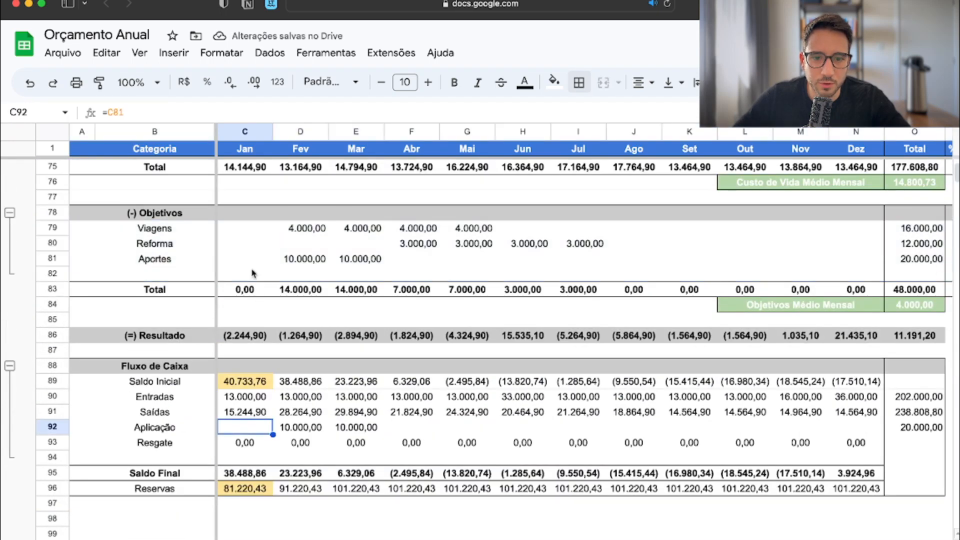
double_click(253, 490)
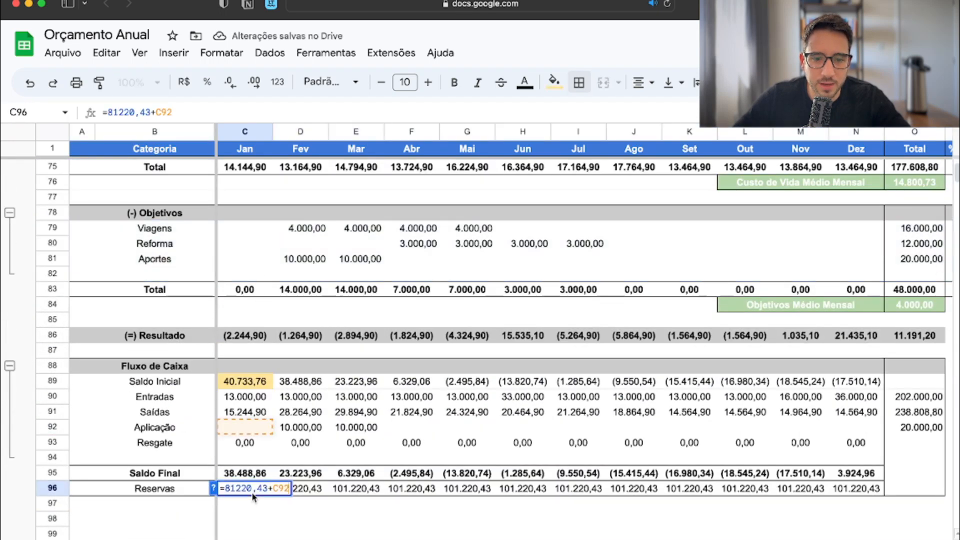
key(Escape)
key(Up)
key(Left)
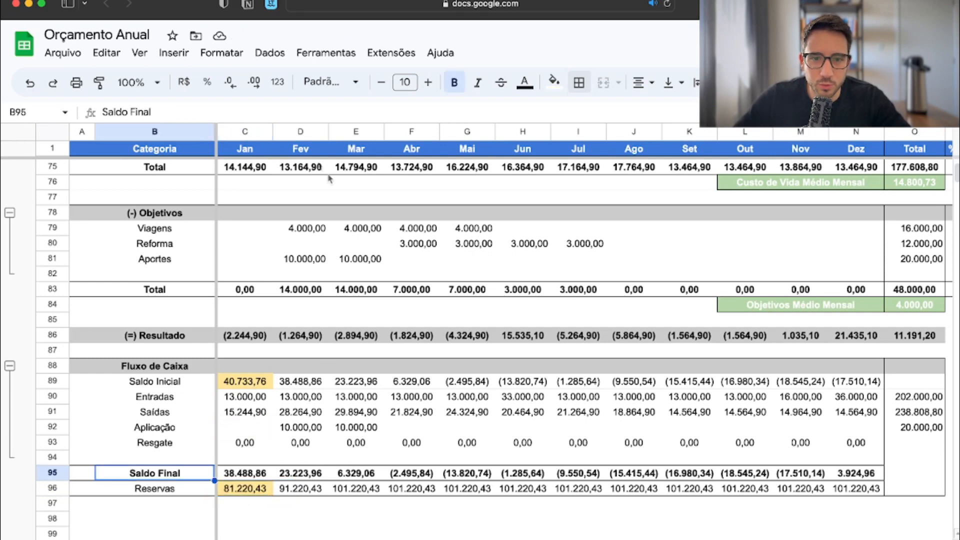
Step: Examine February's Fluxo de Caixa: the Saldo Inicial formula, Entradas, Saídas and Aplicação, as well as the Reservas row
click(302, 131)
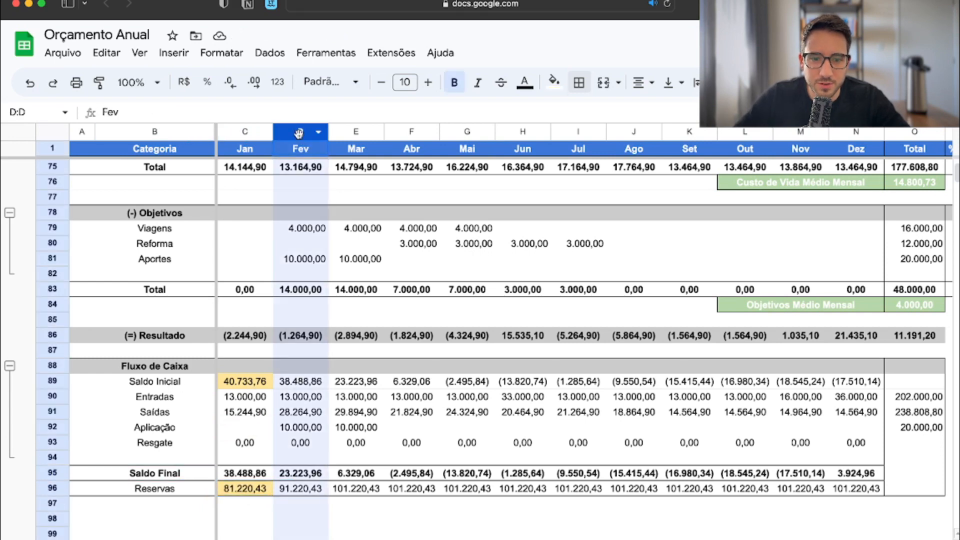
click(302, 385)
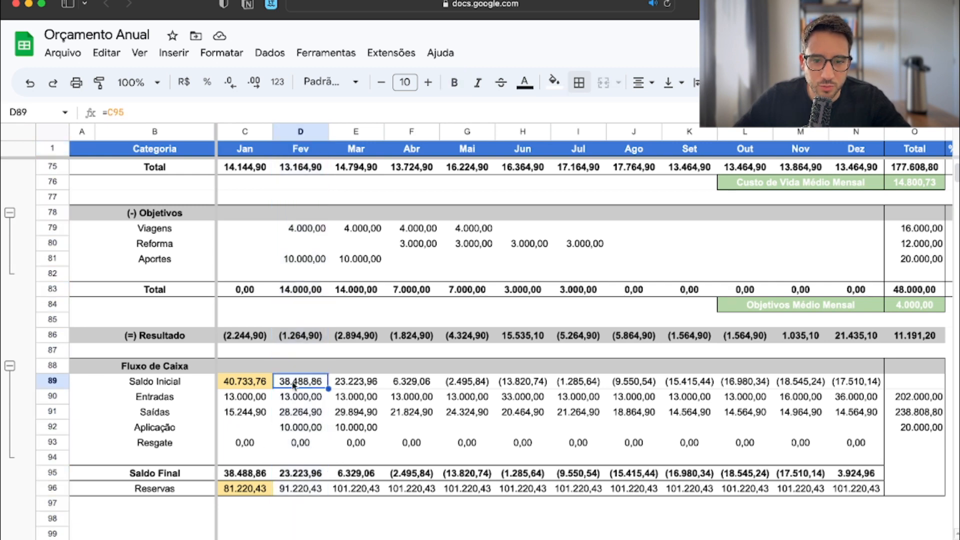
double_click(294, 385)
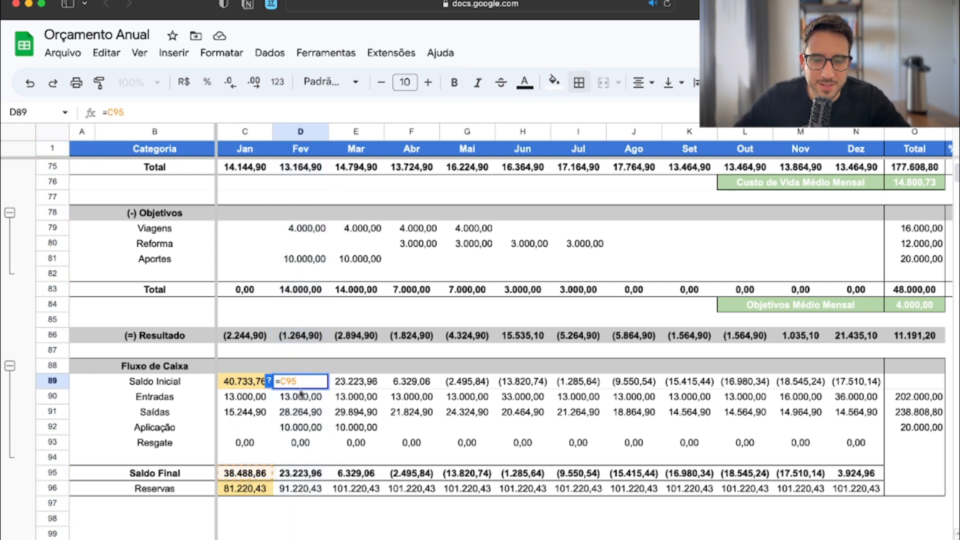
key(Escape)
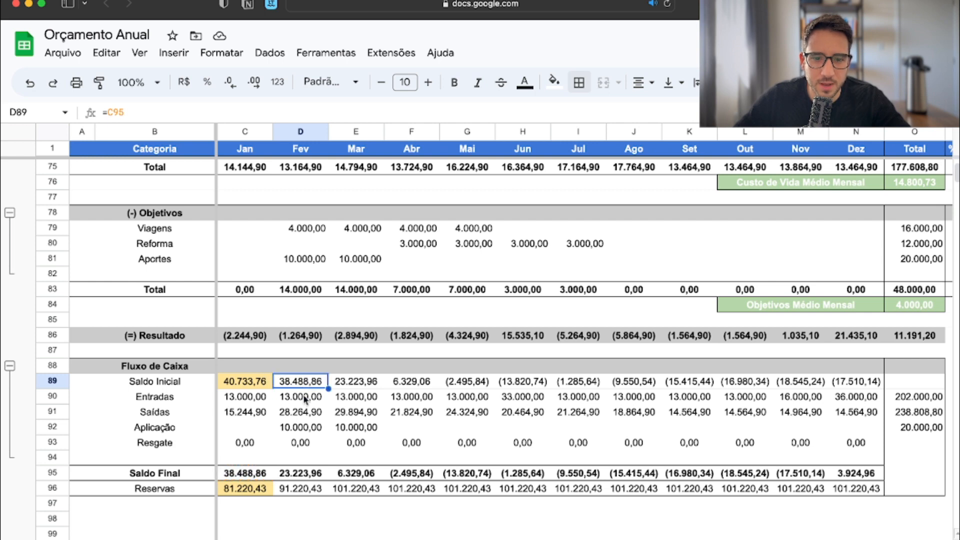
click(305, 398)
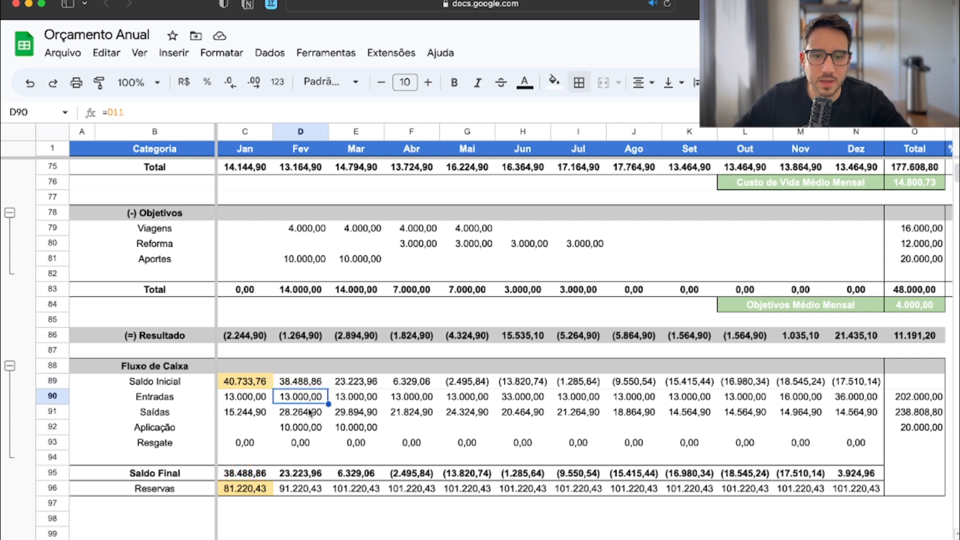
click(310, 413)
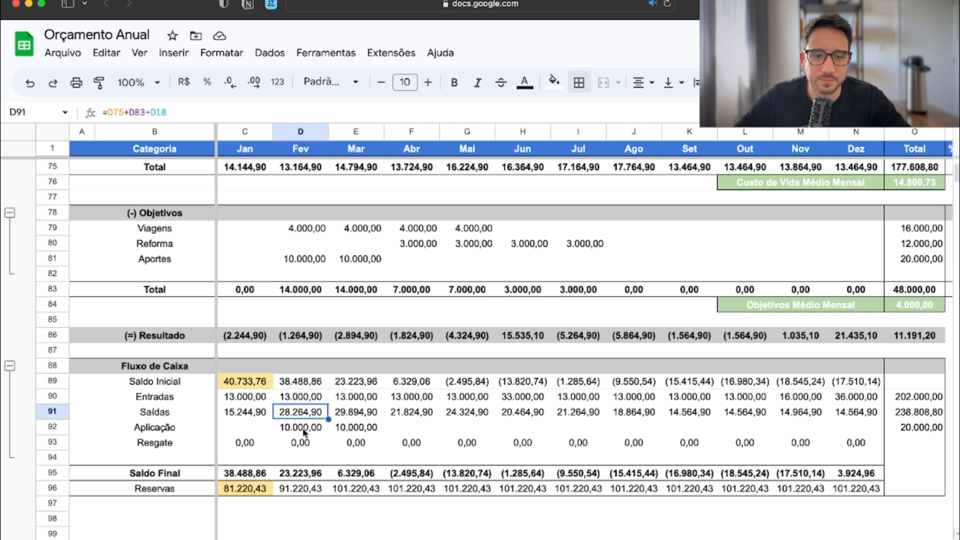
click(304, 429)
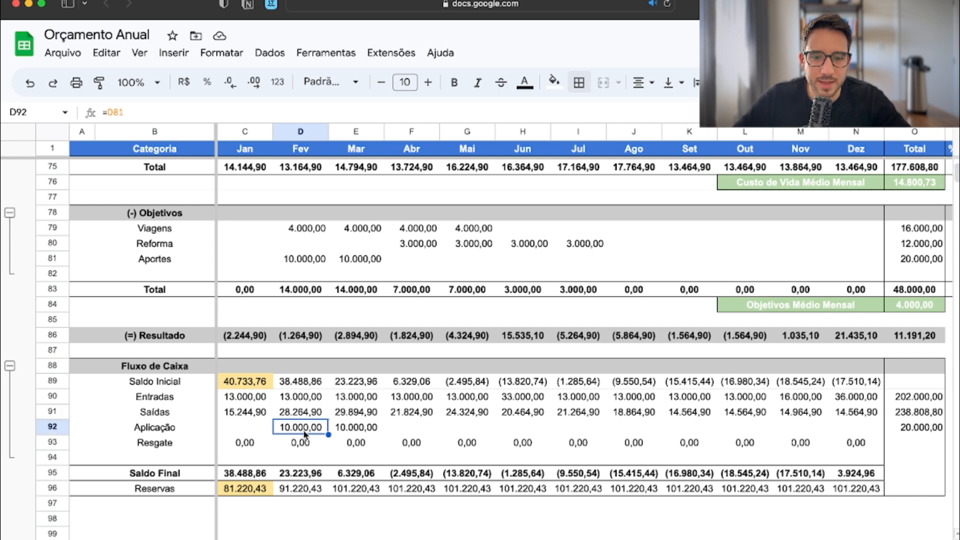
click(56, 488)
click(458, 504)
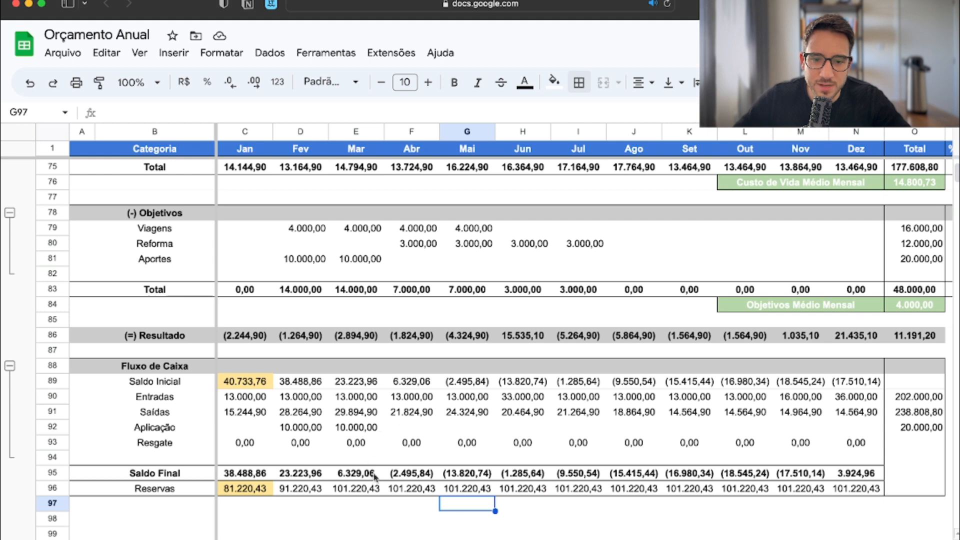
Step: Examine the negative Saldo Final values from April through November
click(417, 477)
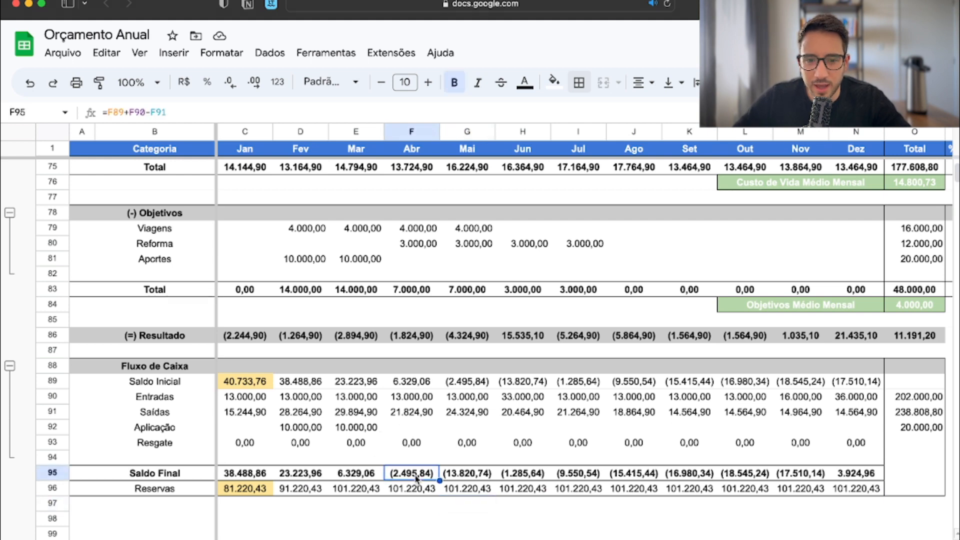
click(458, 475)
click(505, 477)
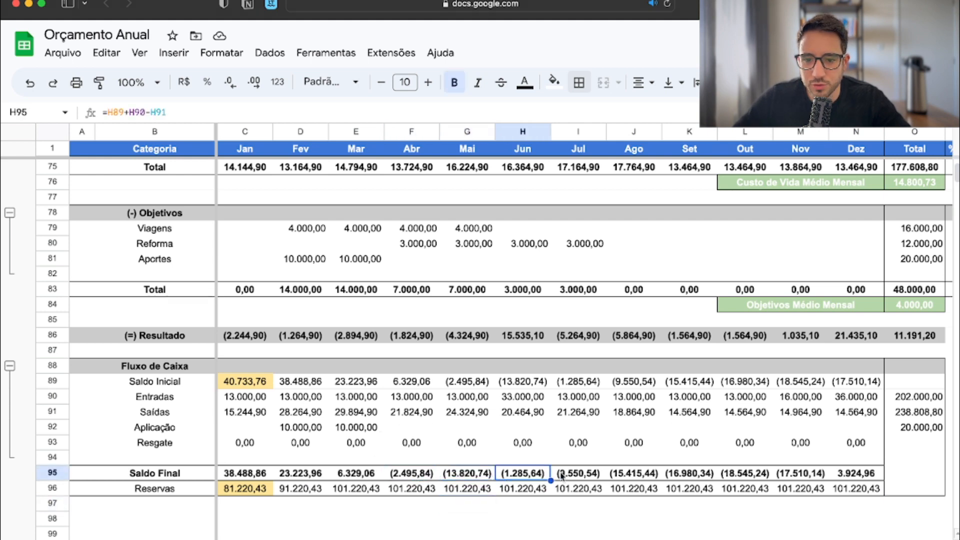
click(563, 477)
drag(800, 477, 420, 478)
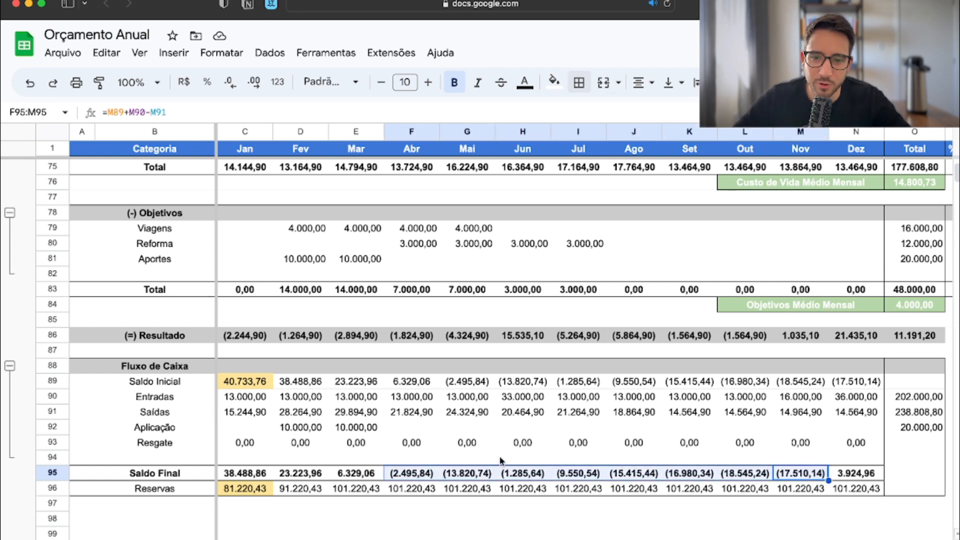
click(525, 444)
scroll(519, 300, up, 5)
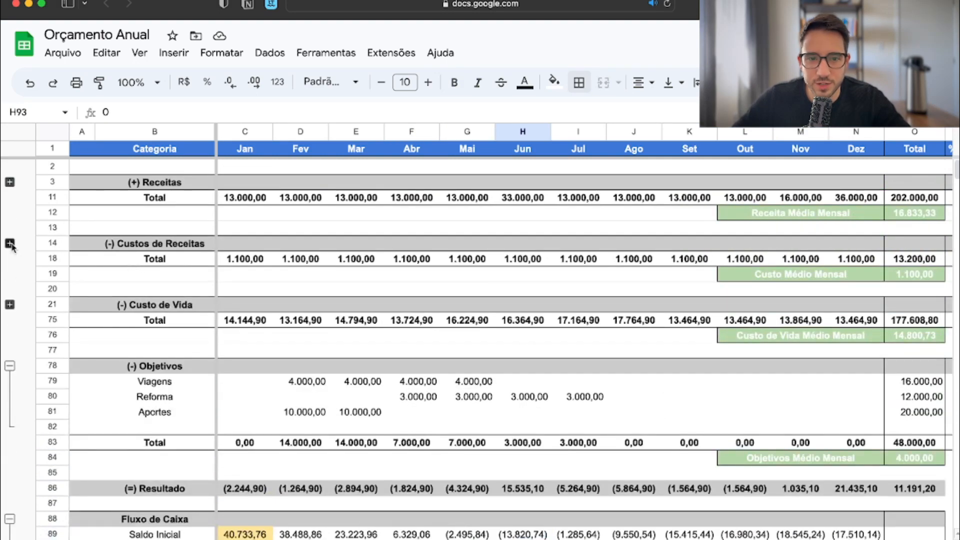
click(10, 304)
click(9, 305)
Step: Set the Aportes goal to 0 for February and March
scroll(436, 285, down, 3)
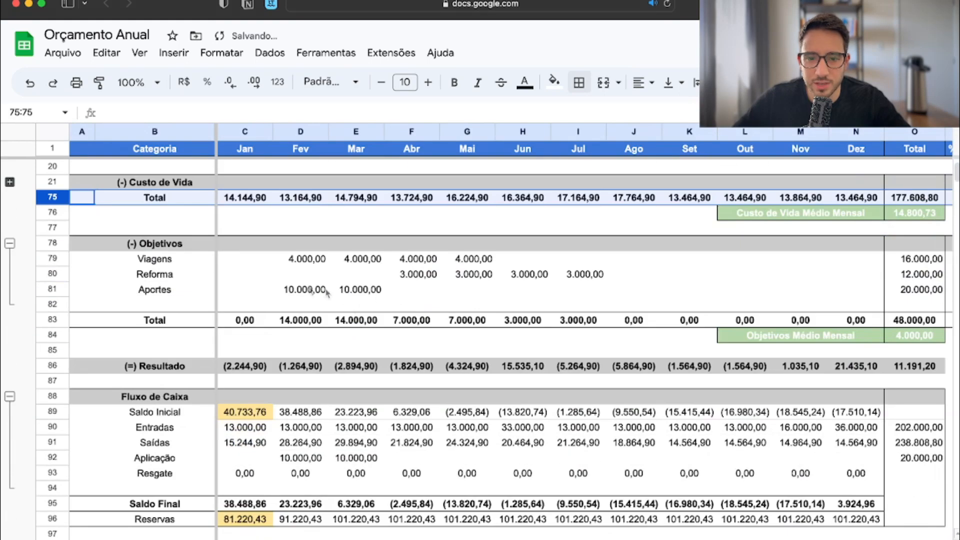
click(303, 291)
scroll(302, 291, up, 1)
text(0)
key(Return)
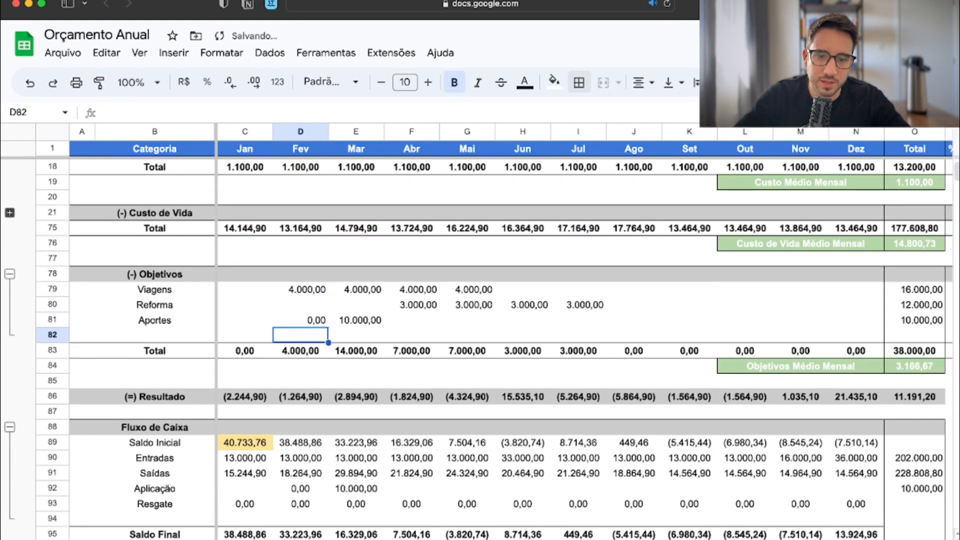
click(362, 323)
text(0)
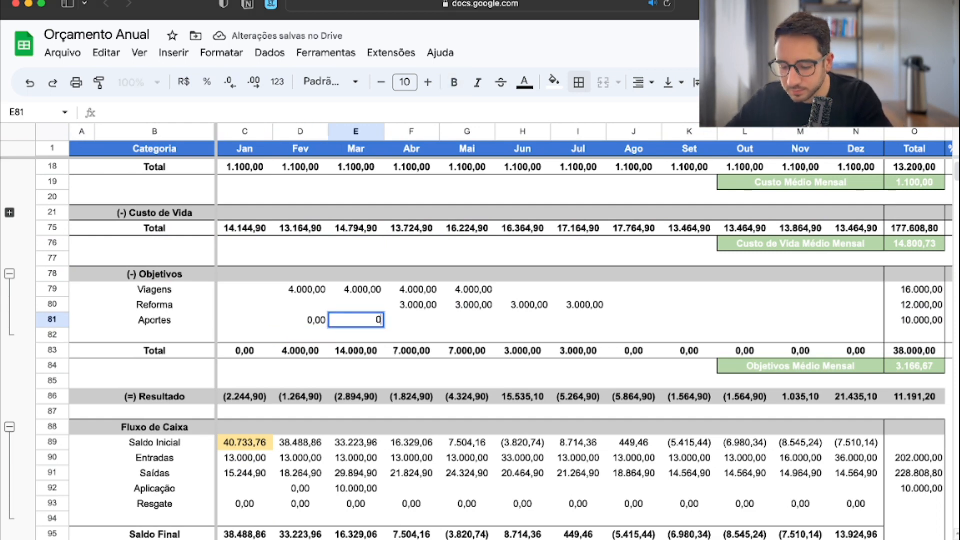
key(Return)
Step: Check the Saldo Final for November and December in Fluxo de Caixa
scroll(783, 511, down, 1)
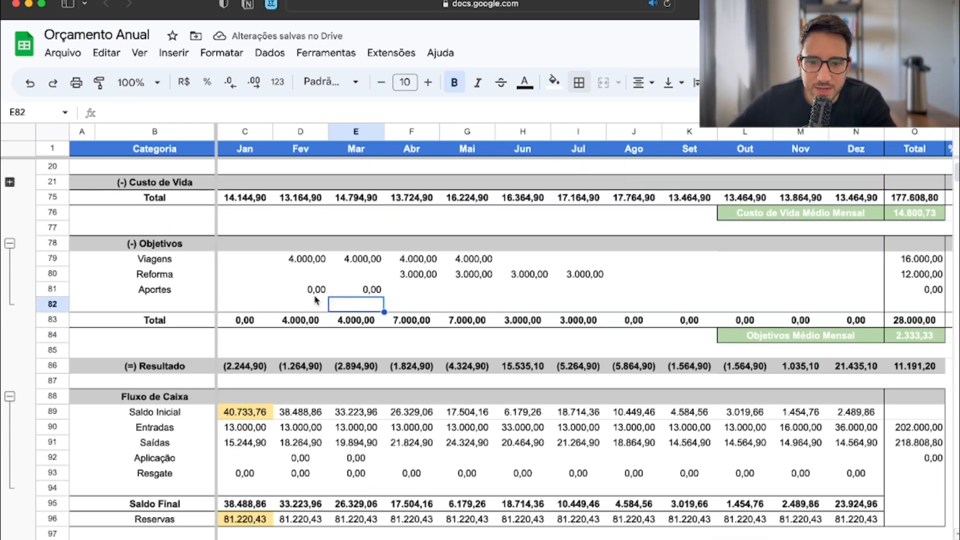
click(800, 504)
click(846, 506)
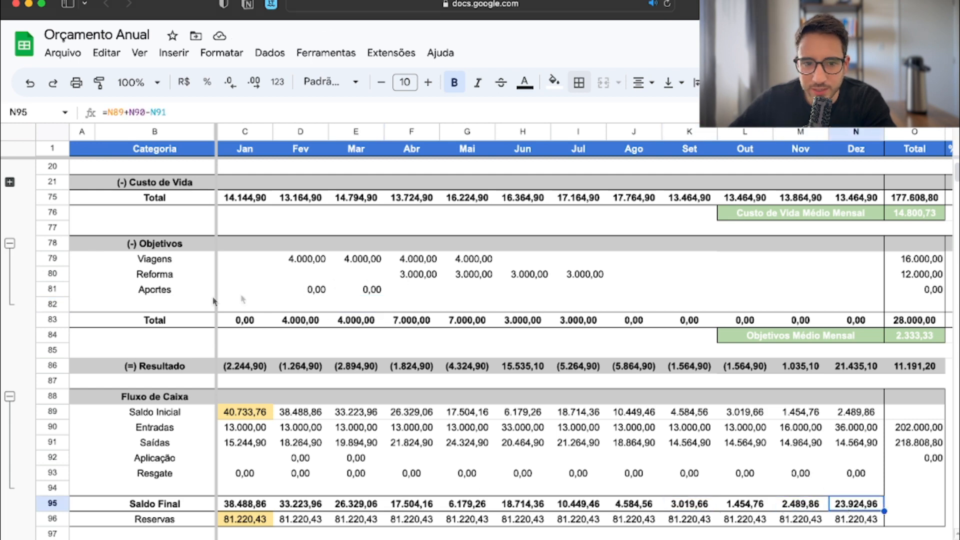
Step: Enter 20000 in the Aportes goal for December
click(52, 290)
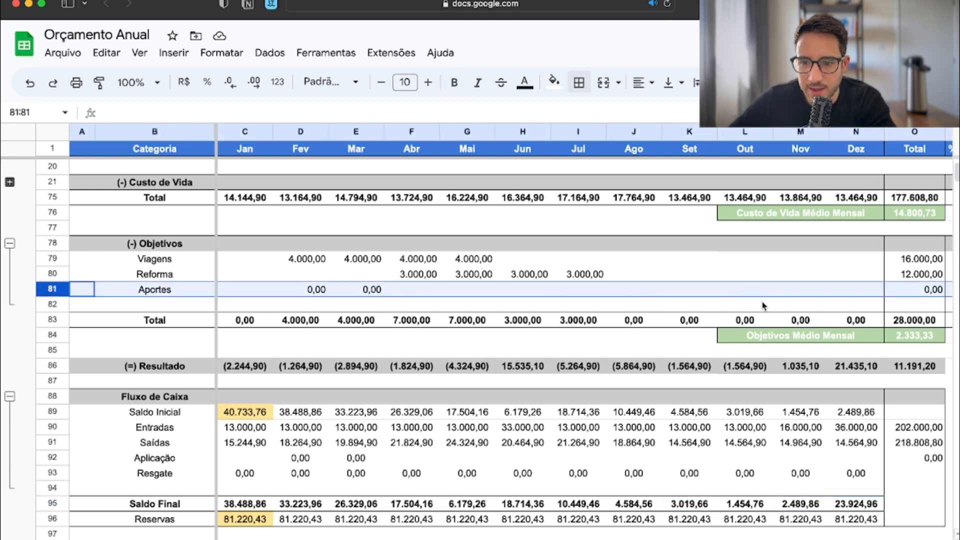
click(846, 295)
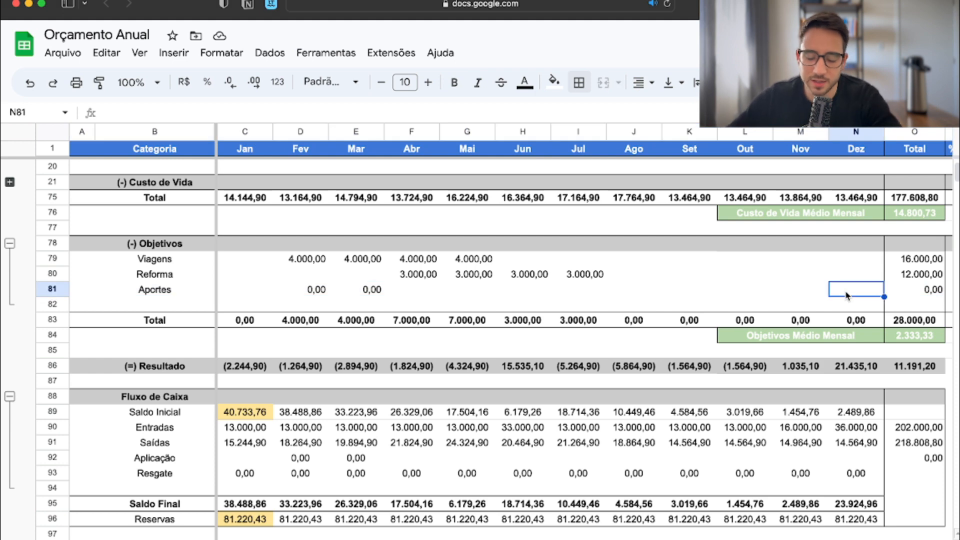
text(20000)
key(Return)
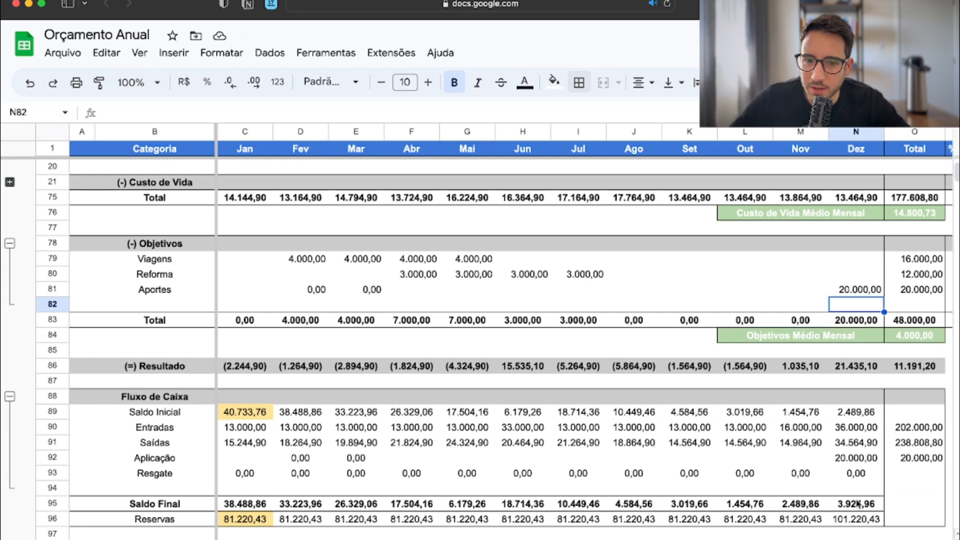
Step: Check the December Aportes value and the annual totals of Aplicação, Entradas and Saídas in Fluxo de Caixa
click(929, 464)
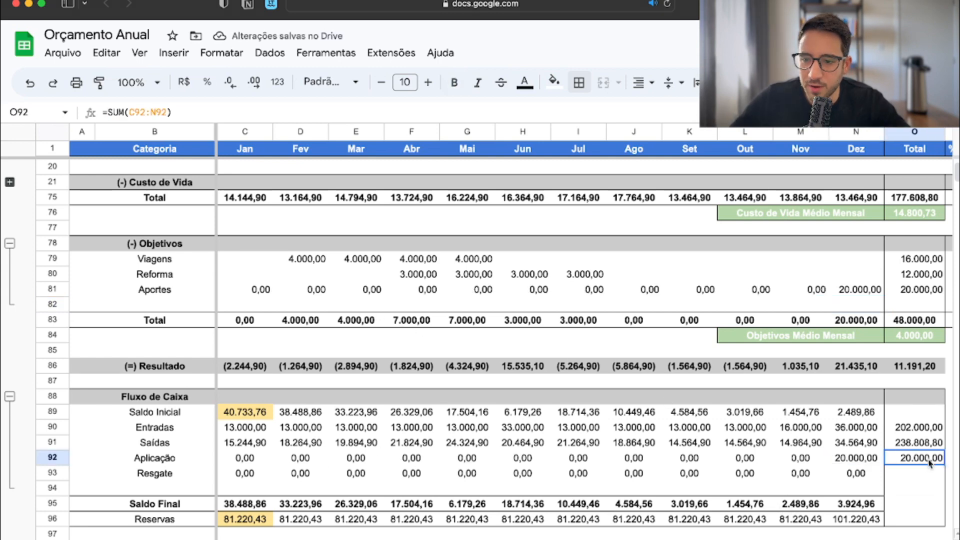
click(857, 293)
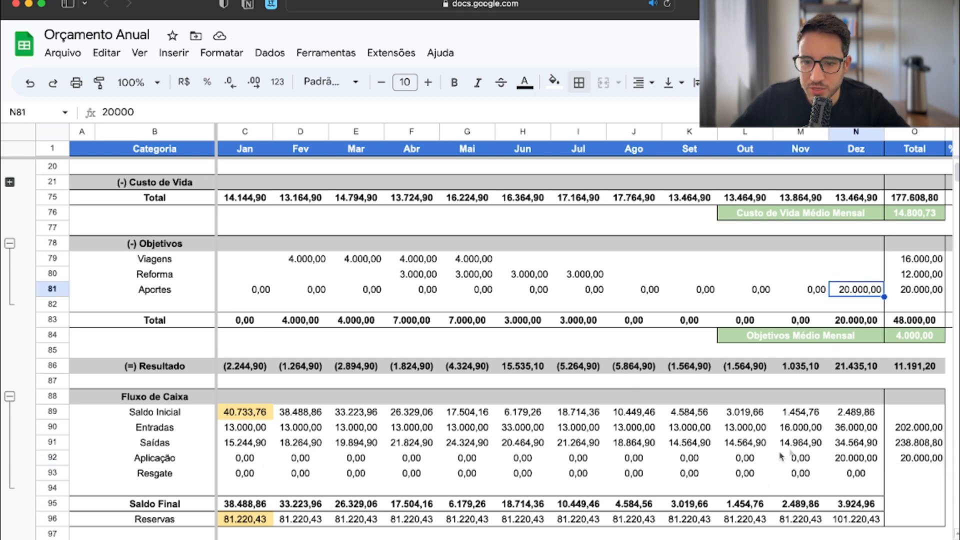
click(909, 430)
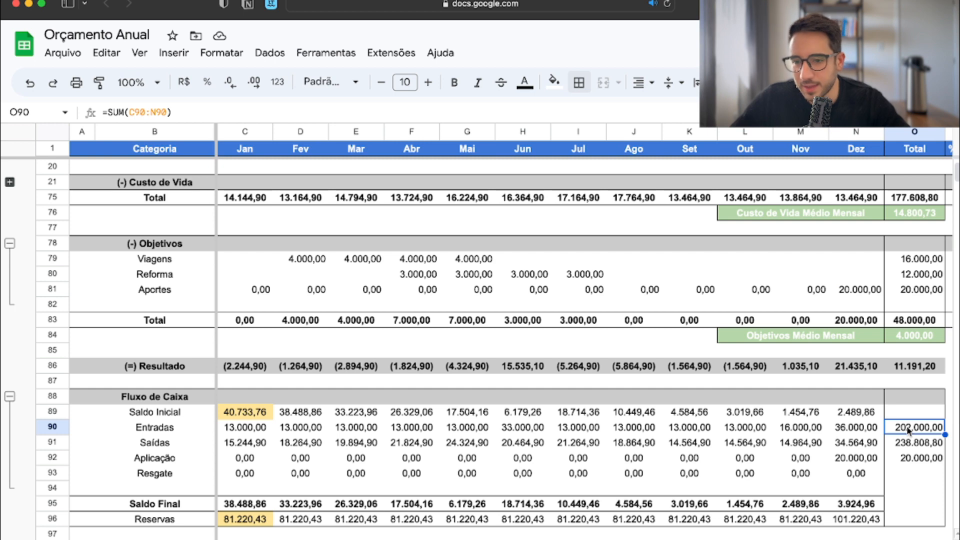
click(907, 443)
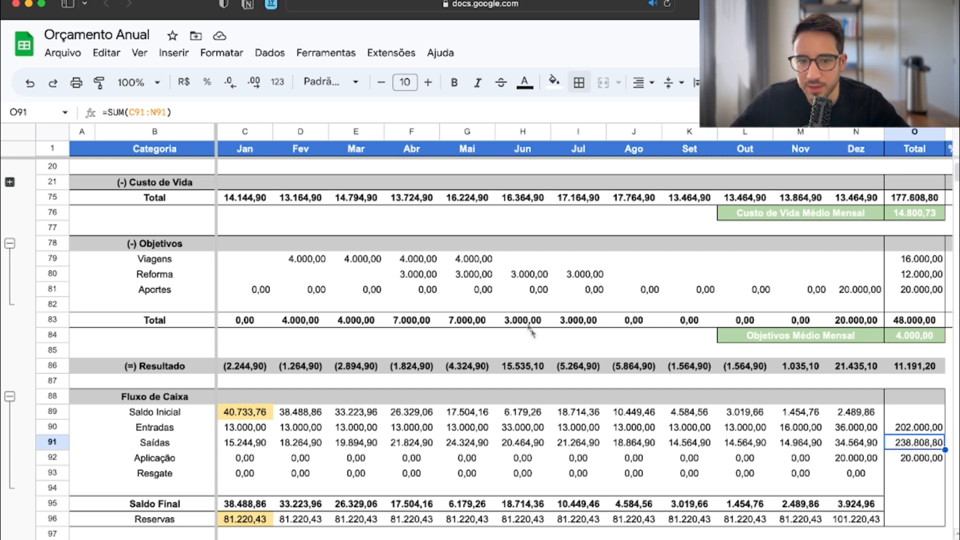
Step: Review the Viagens and Reforma goals against the January and December Reservas and the December Resgate and Saldo Final
click(306, 264)
click(411, 274)
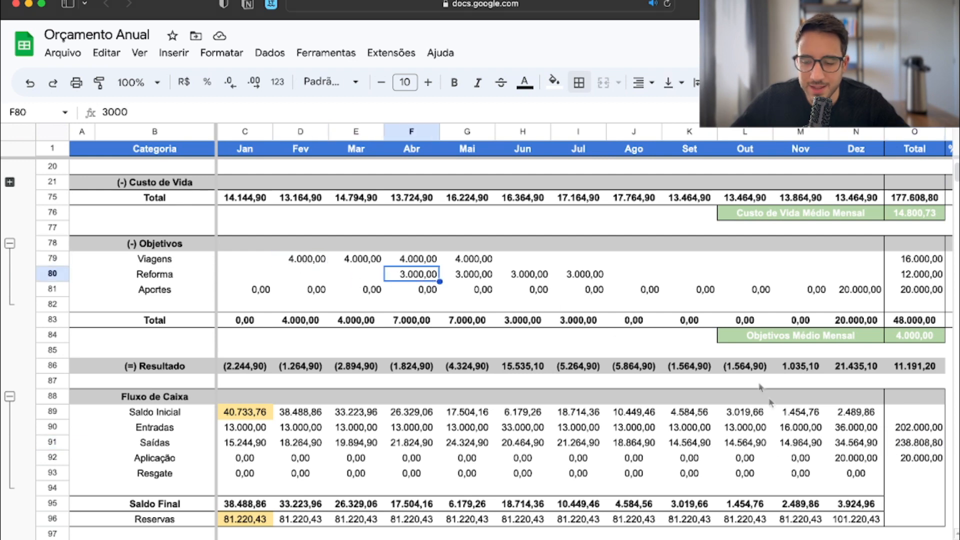
click(859, 474)
click(255, 520)
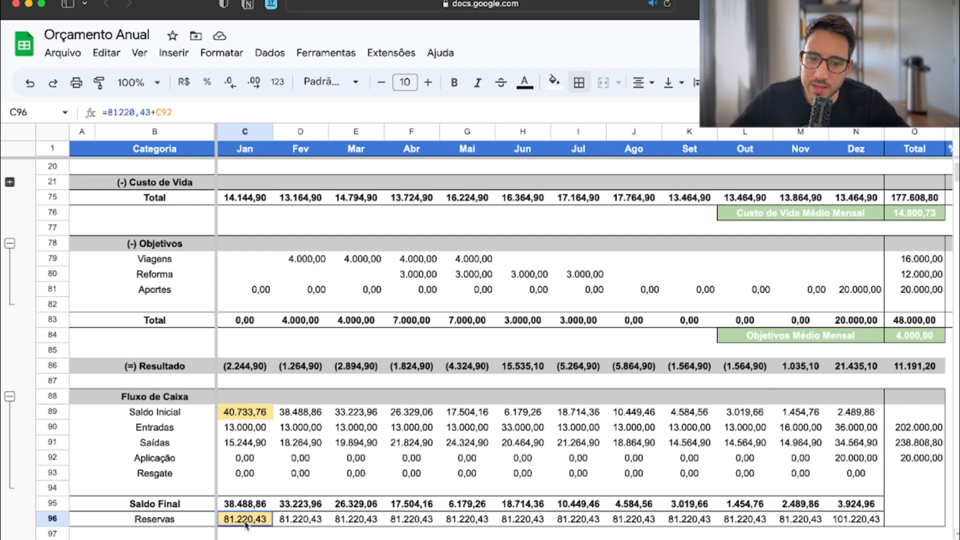
click(860, 519)
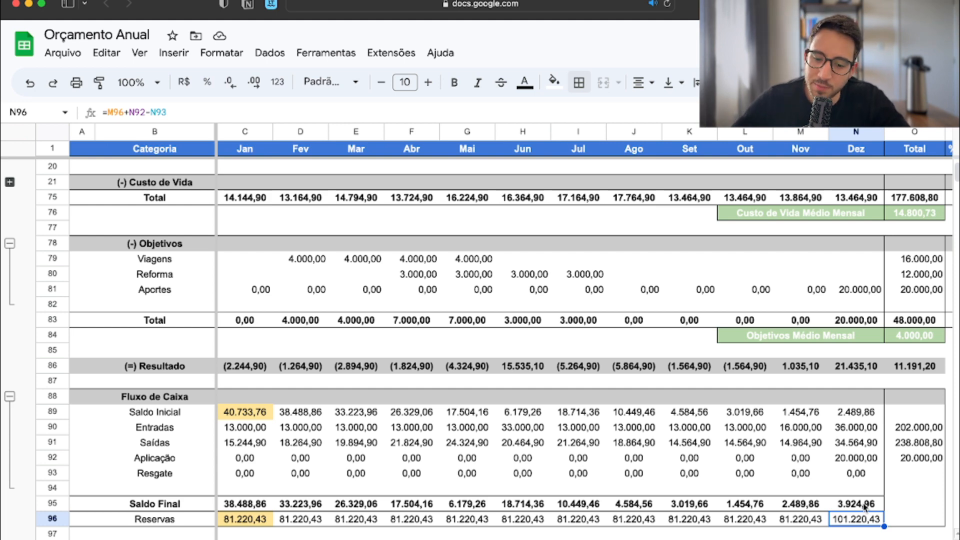
click(859, 478)
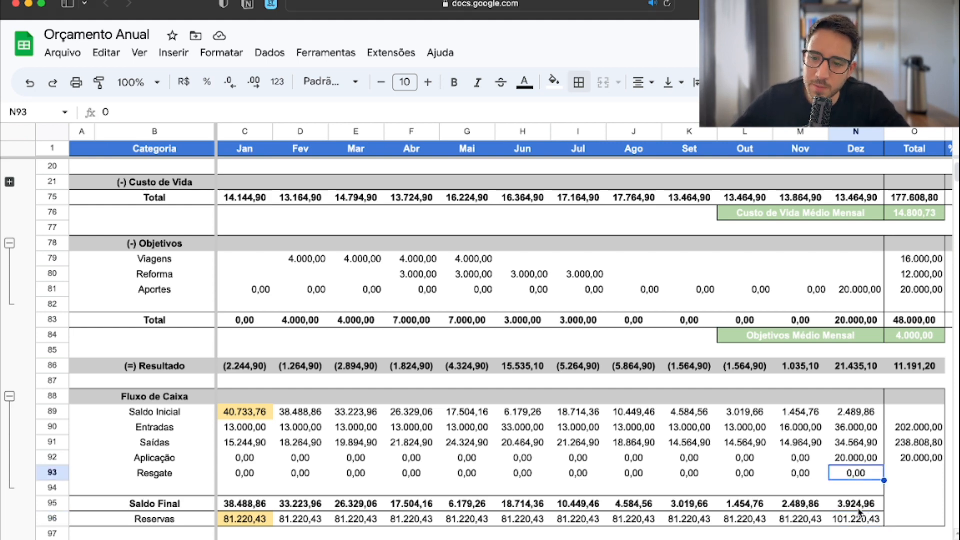
click(858, 508)
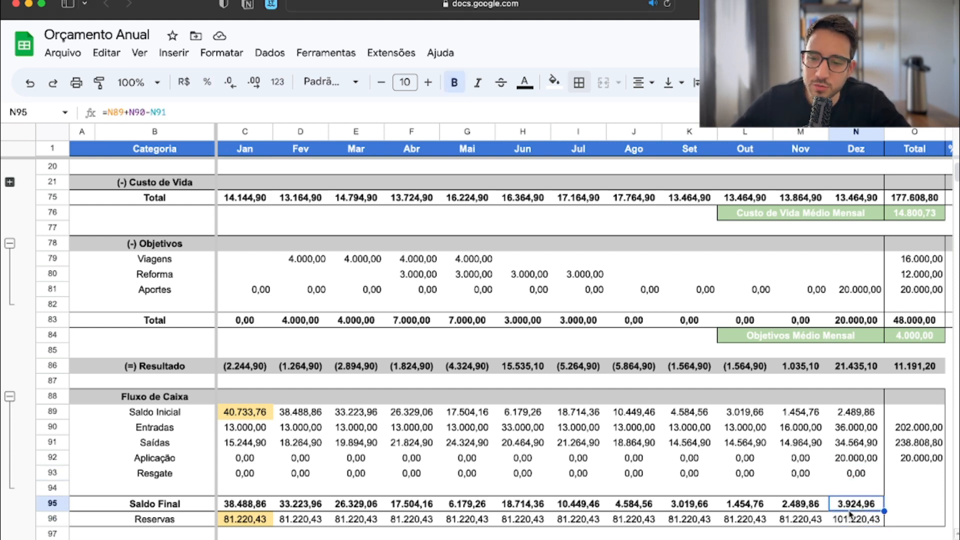
click(766, 470)
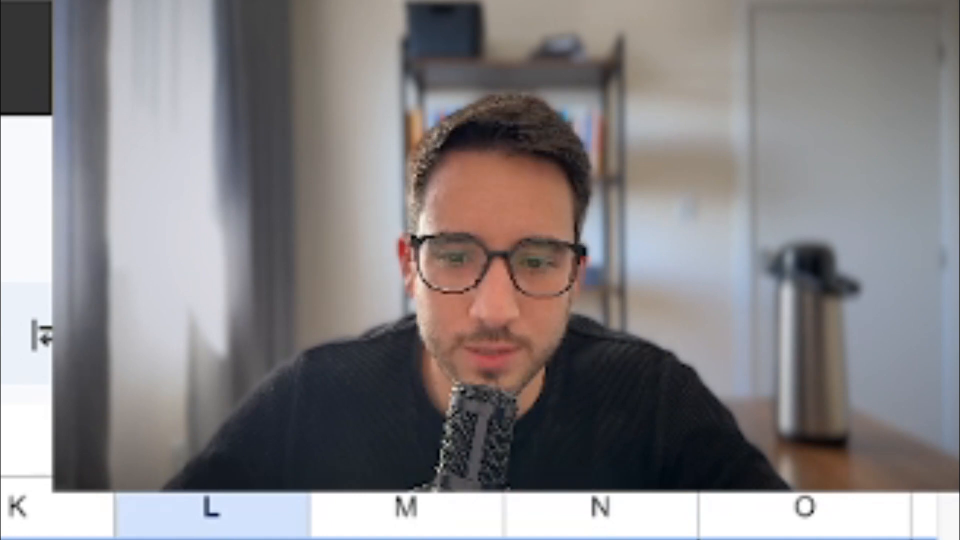
scroll(480, 507, right, 5)
scroll(480, 508, left, 5)
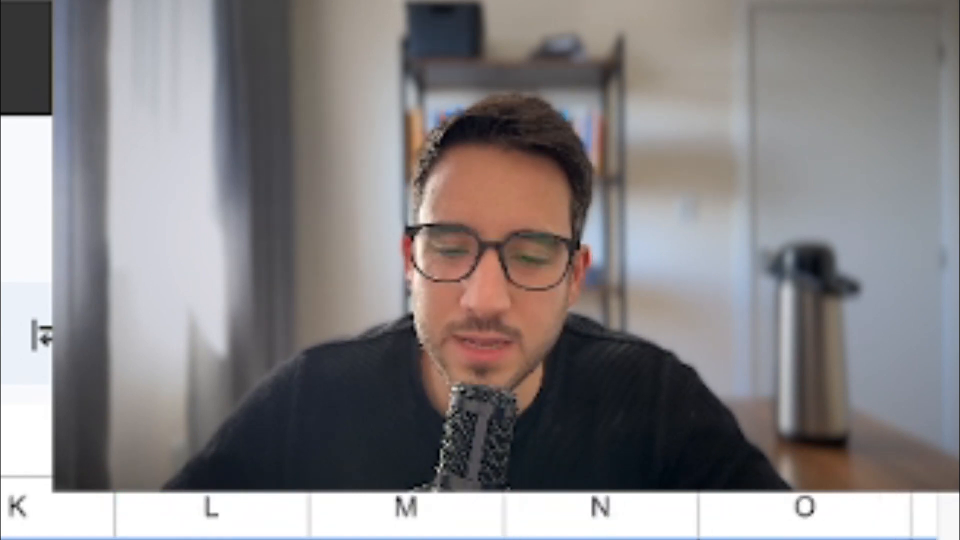
scroll(480, 507, right, 3)
scroll(480, 507, left, 3)
click(57, 508)
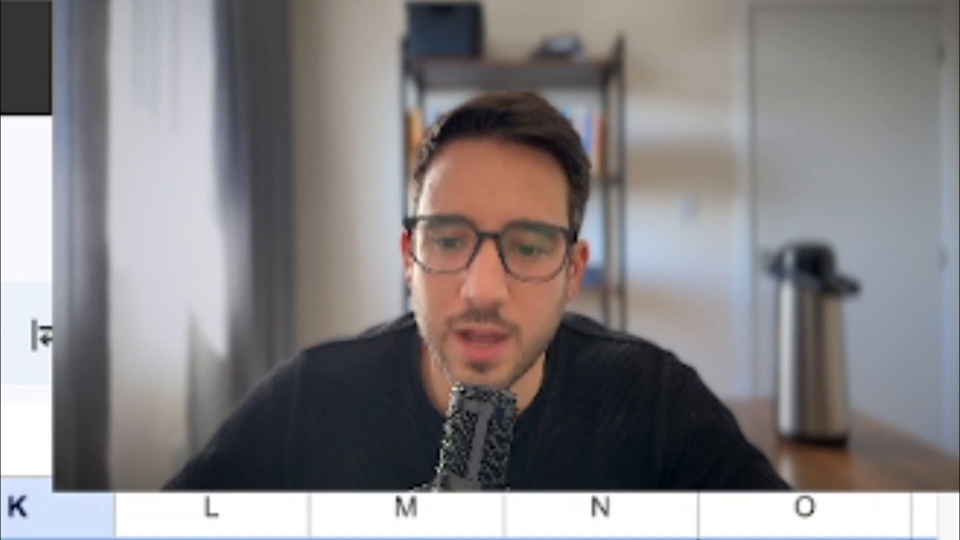